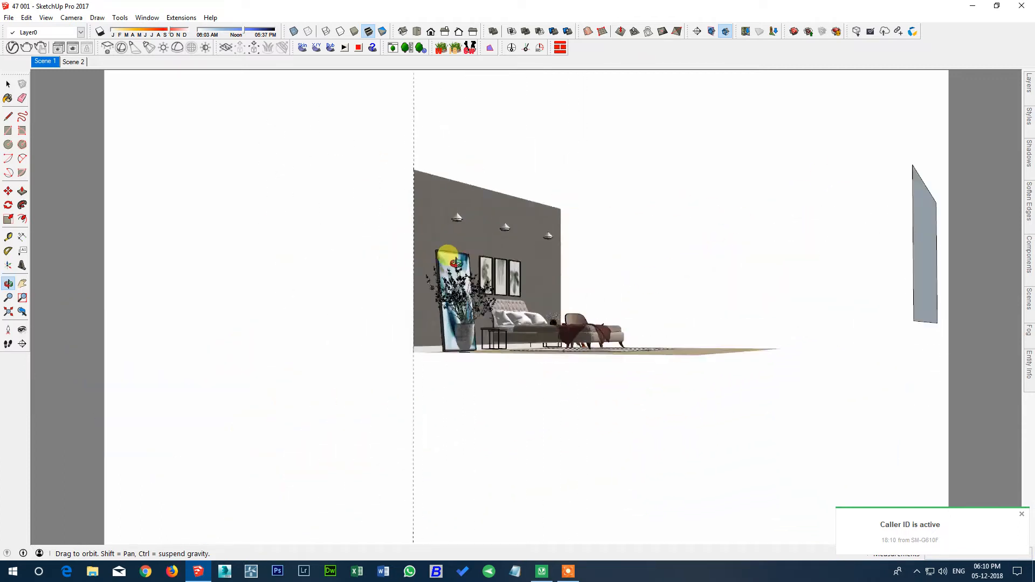
Select the rectangle light facing the bedroom wall and show the scene's lights in the V-Ray Asset Editor
key(space)
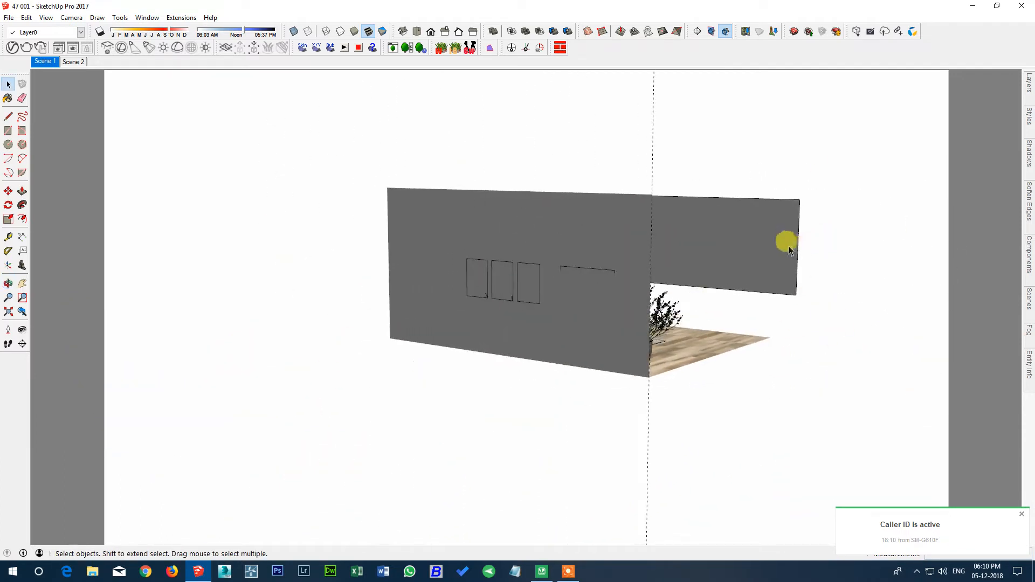
scroll(781, 235, up, 5)
click(757, 233)
right_click(757, 233)
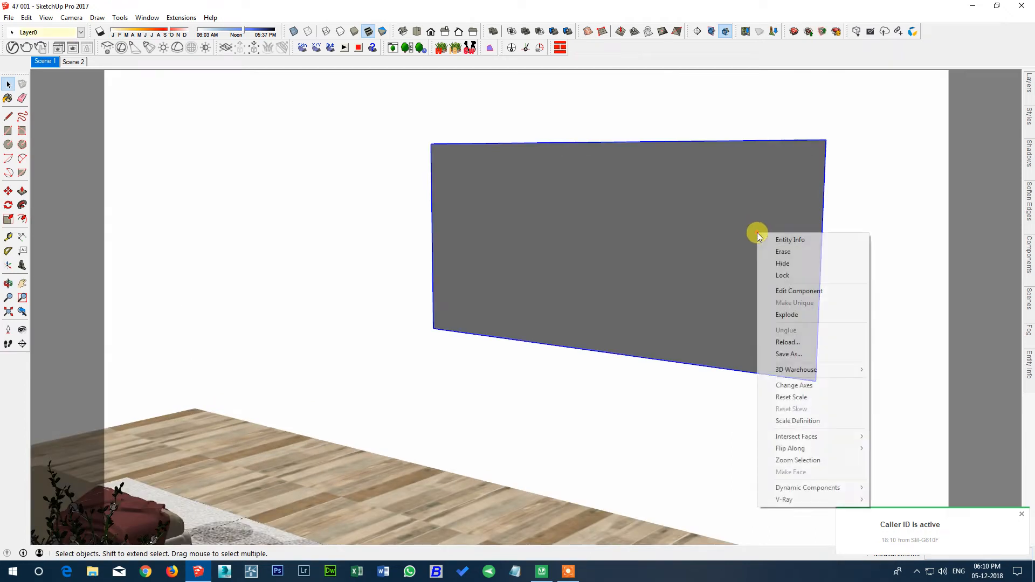
mouse_move(813, 500)
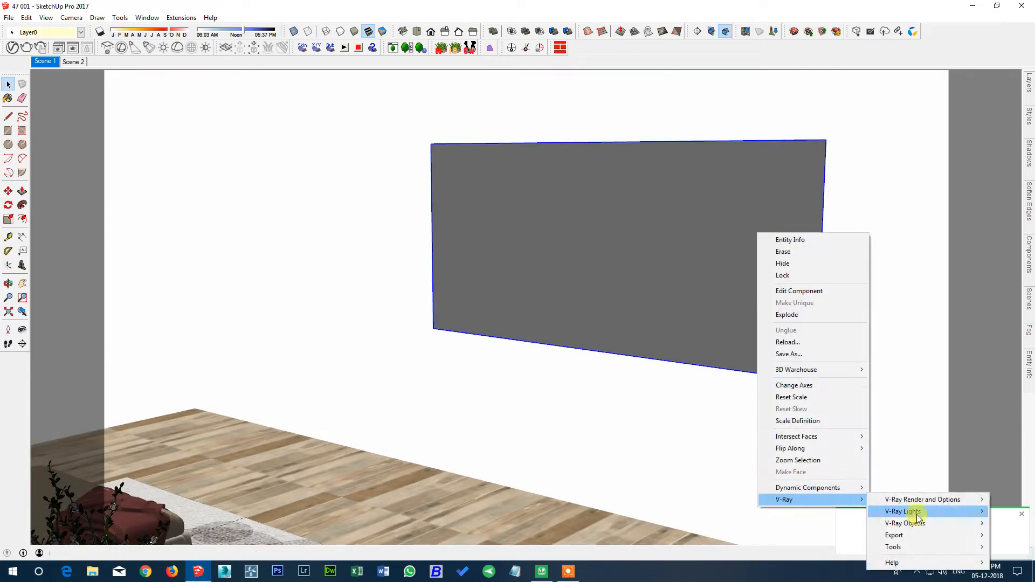
mouse_move(919, 499)
click(827, 506)
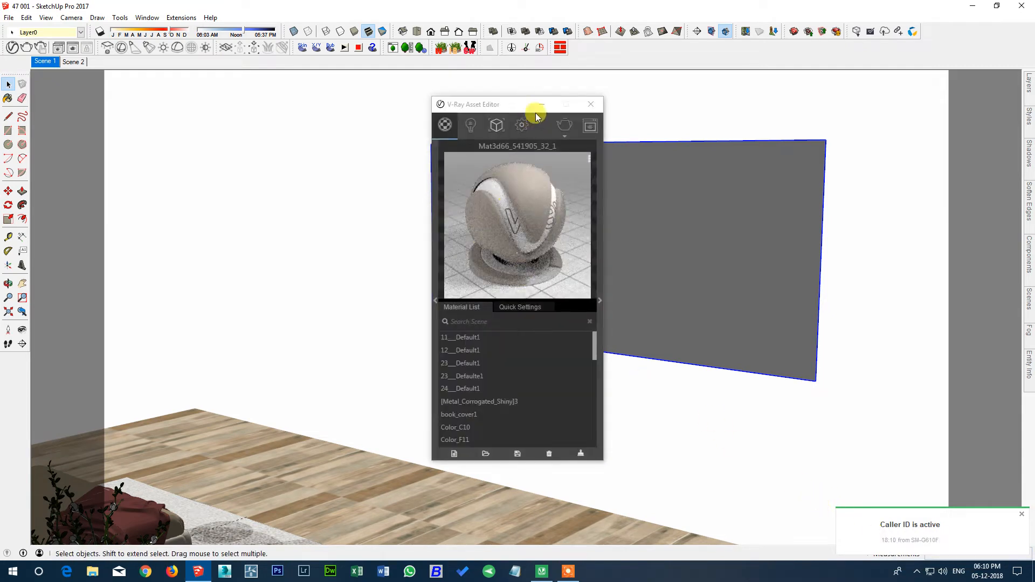
click(468, 124)
drag(519, 108, 289, 98)
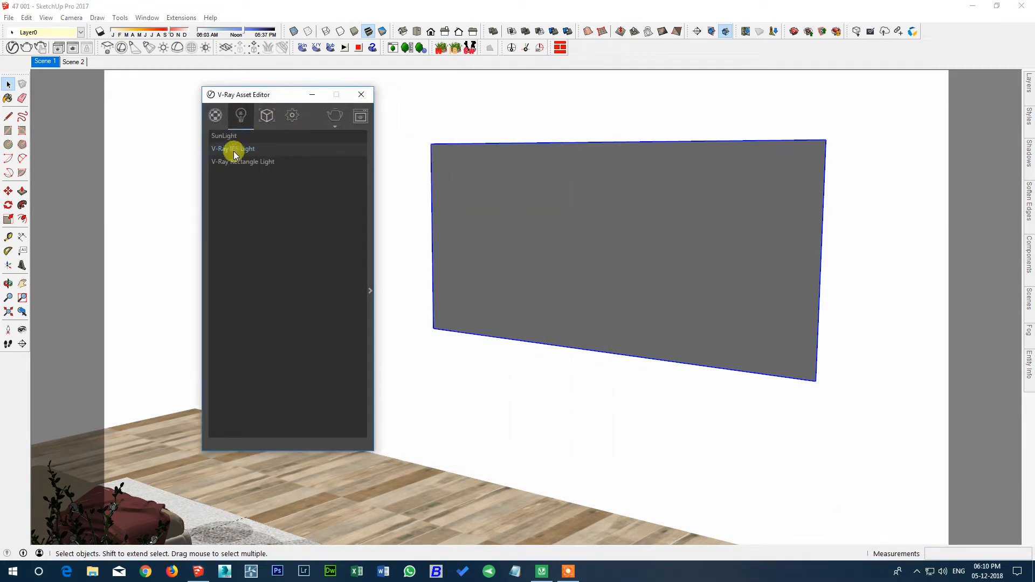
Examine the V-Ray Rectangle Light's main, shape and options settings, including intensity, invisibility, specular and reflections
click(236, 163)
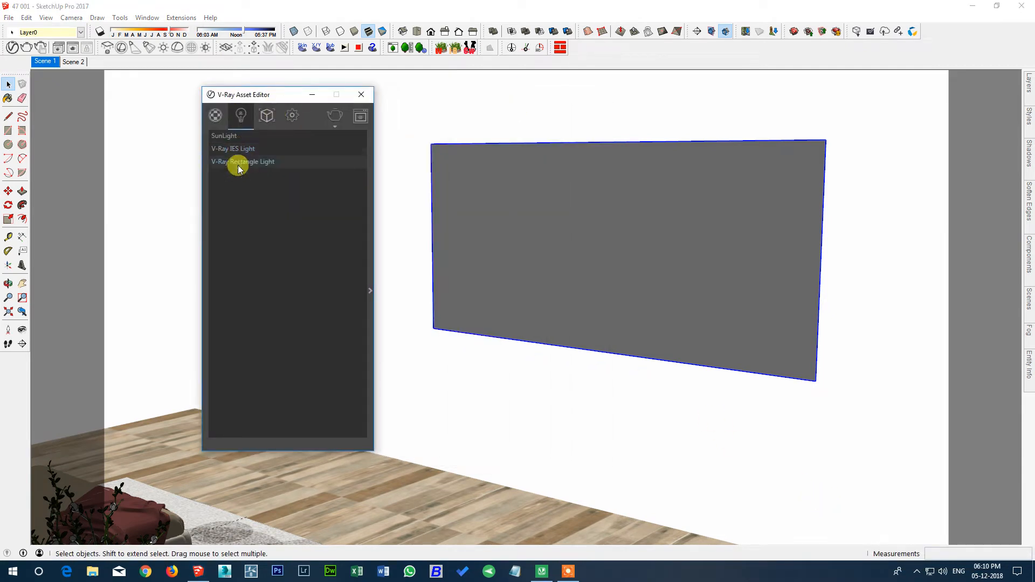
click(371, 284)
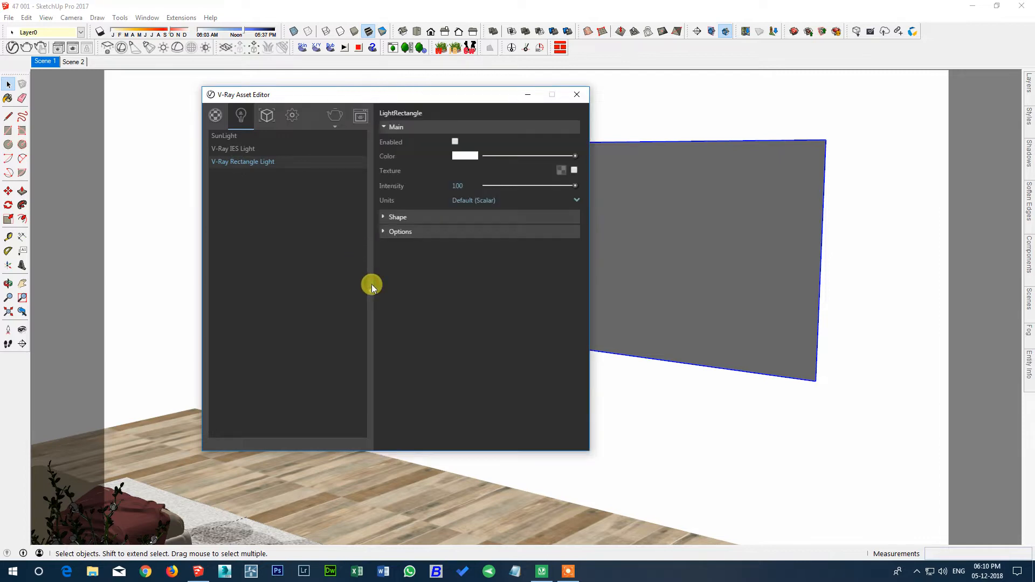
click(429, 233)
click(423, 216)
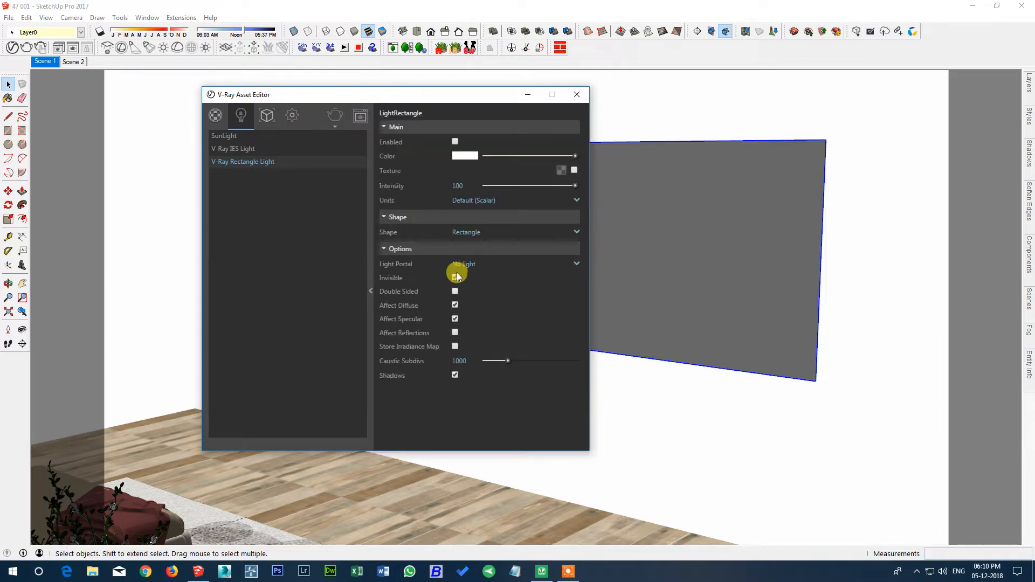
click(455, 318)
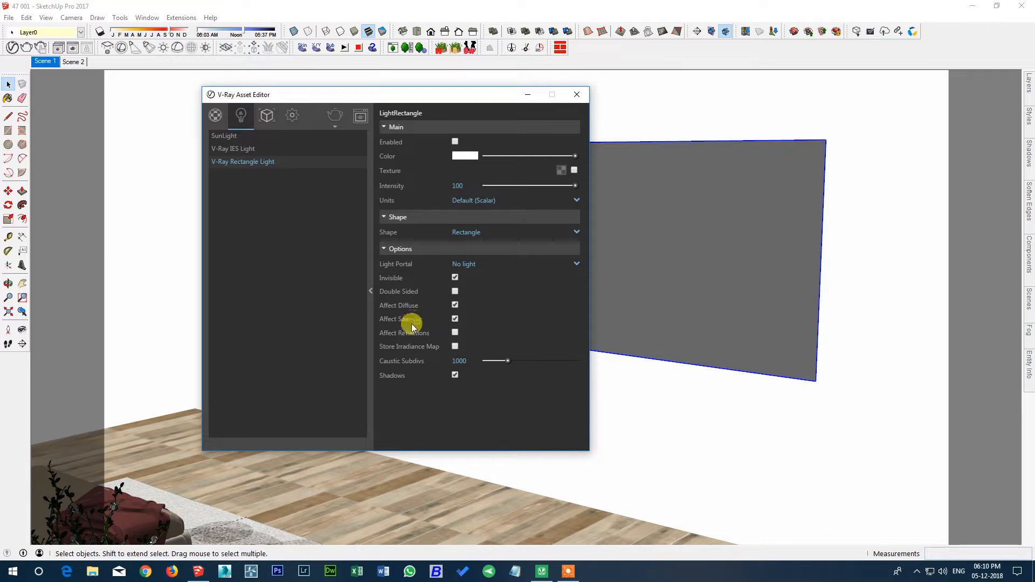
click(454, 333)
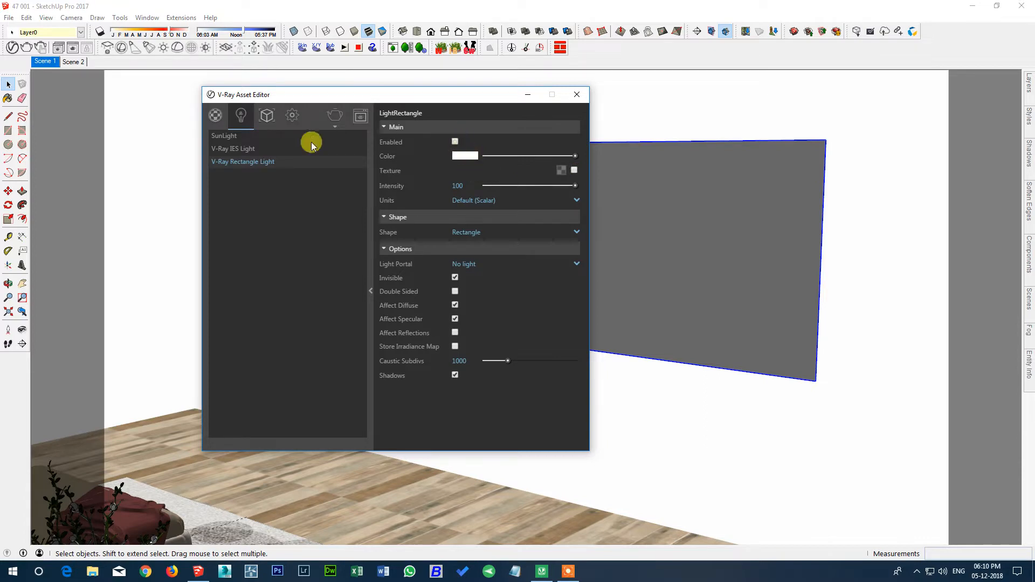
Select the V-Ray IES Light in the viewport, look around to locate its lamps on the bedroom wall, and clear the selection
click(232, 150)
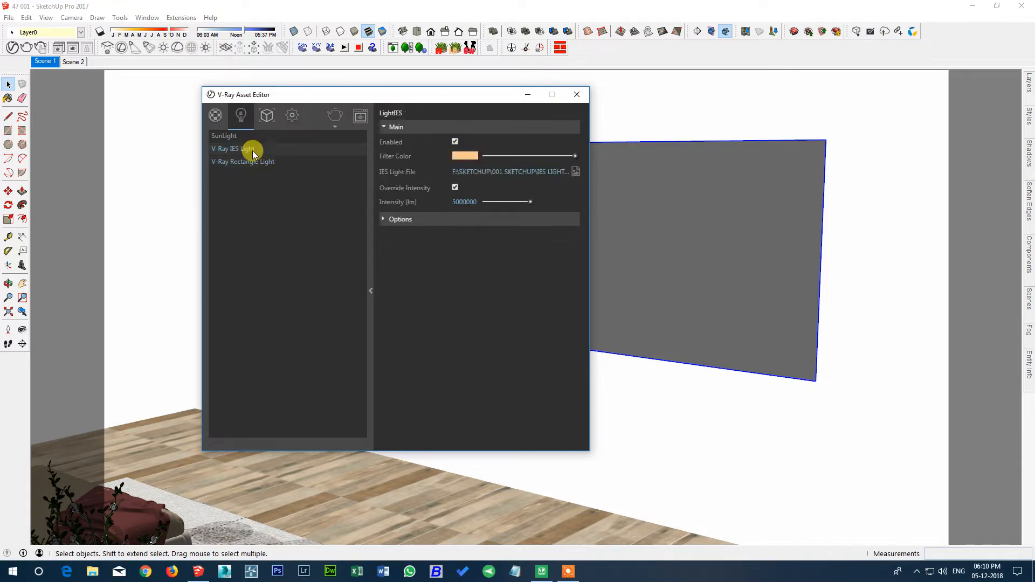
right_click(252, 150)
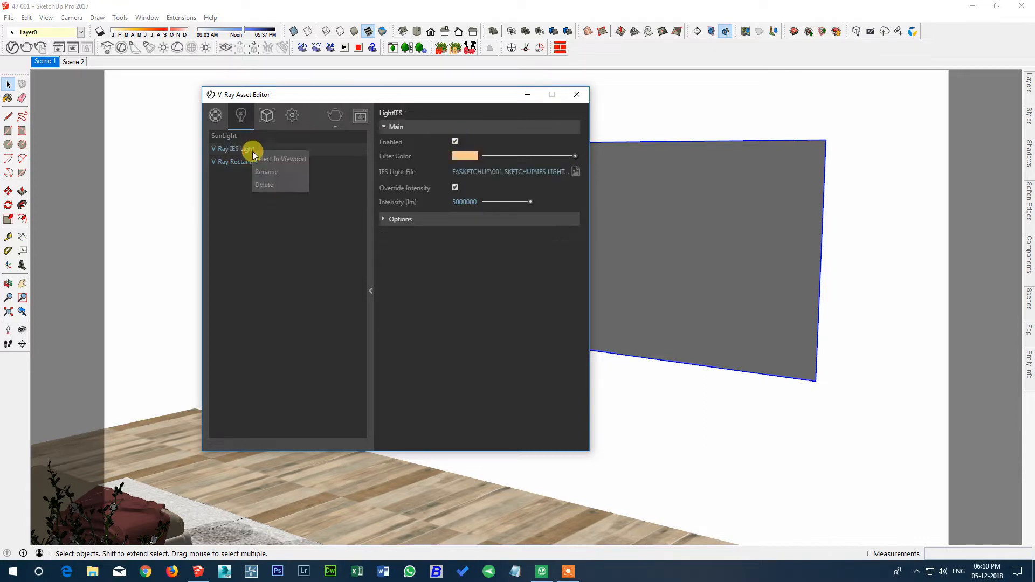
click(282, 159)
click(576, 95)
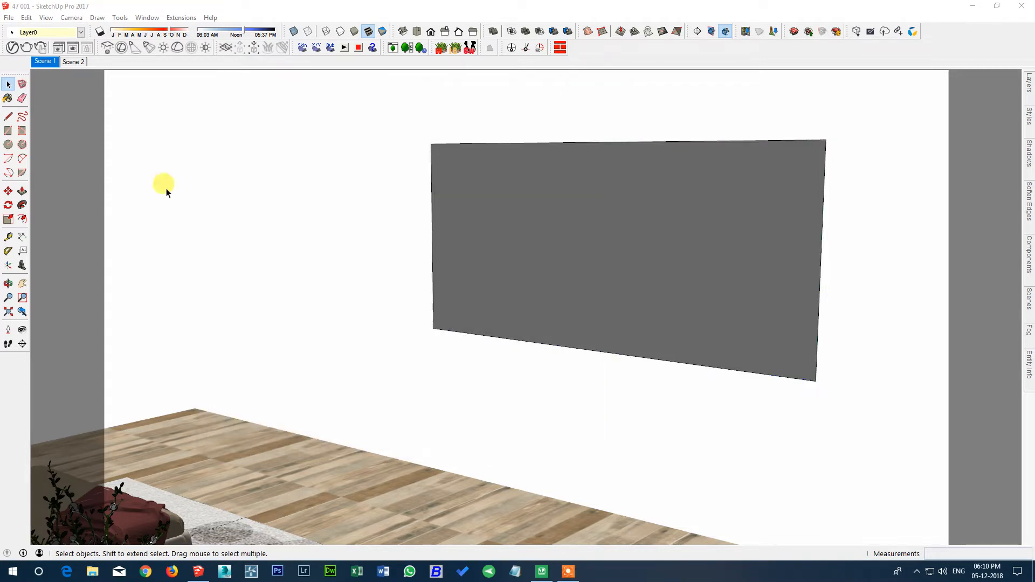
click(22, 329)
drag(466, 173, 557, 282)
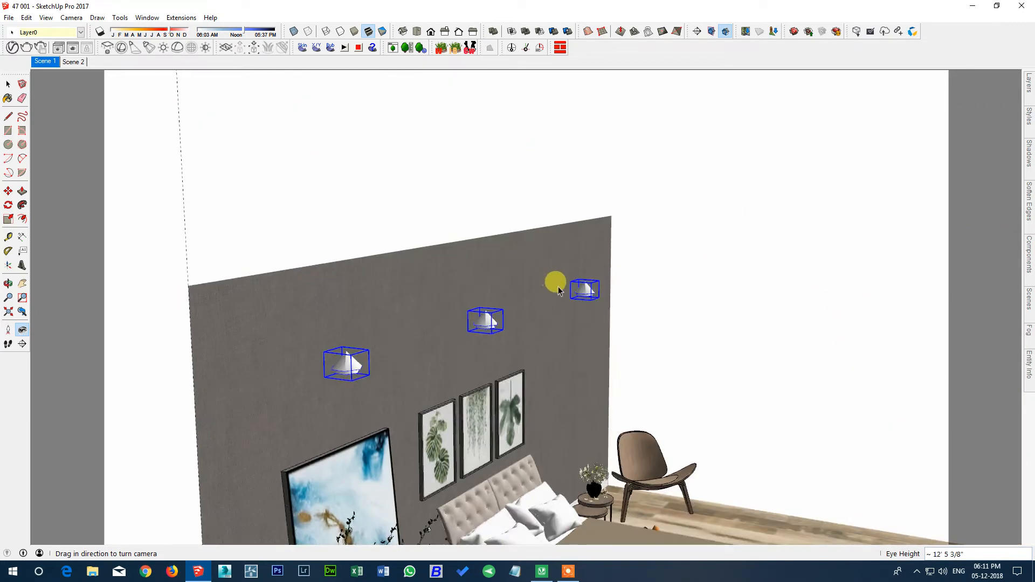
key(space)
click(685, 189)
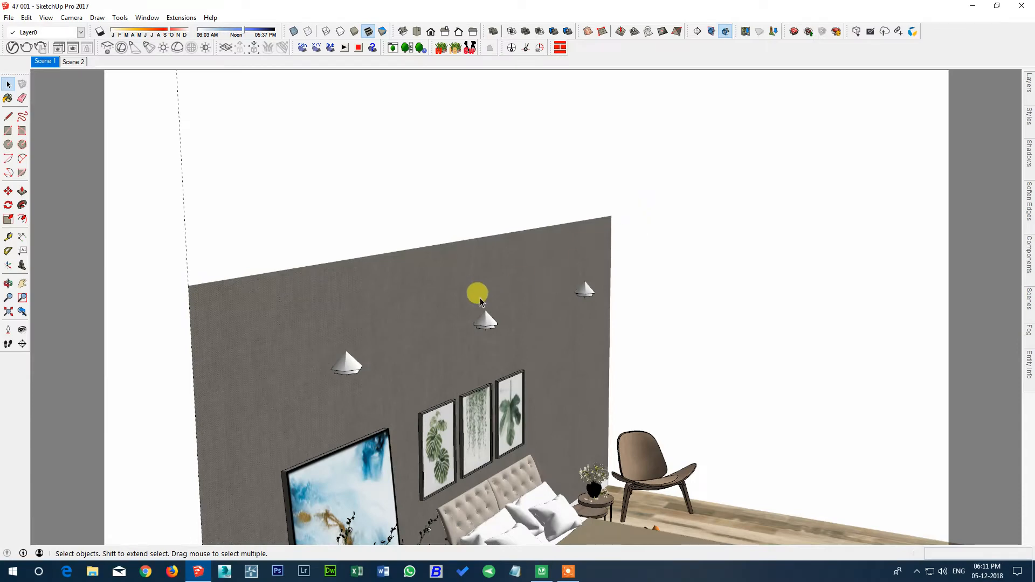
Select the wall lamp above the leaning blue painting and open the V-Ray Asset Editor for its IES light settings
right_click(347, 362)
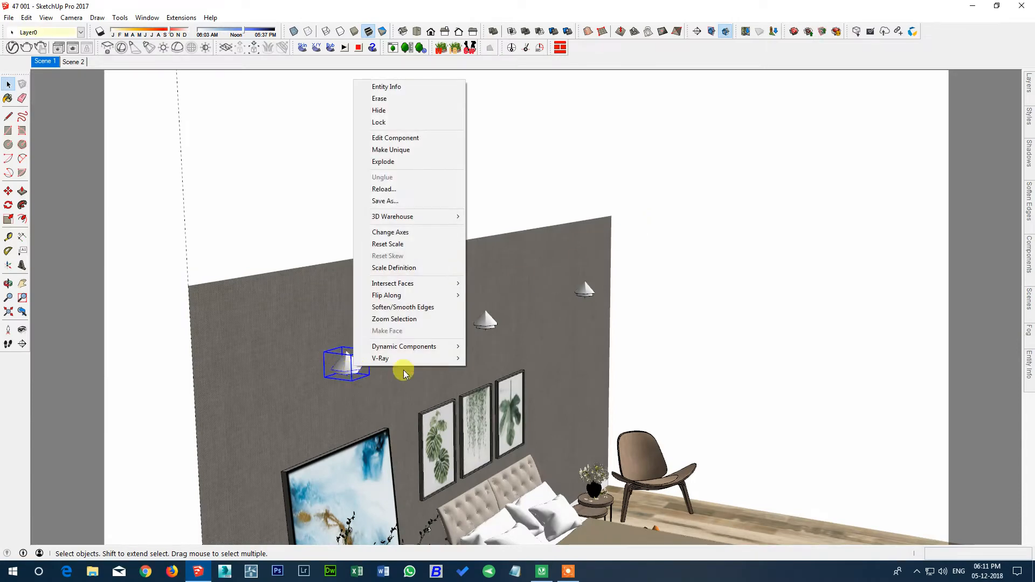
mouse_move(418, 360)
mouse_move(556, 358)
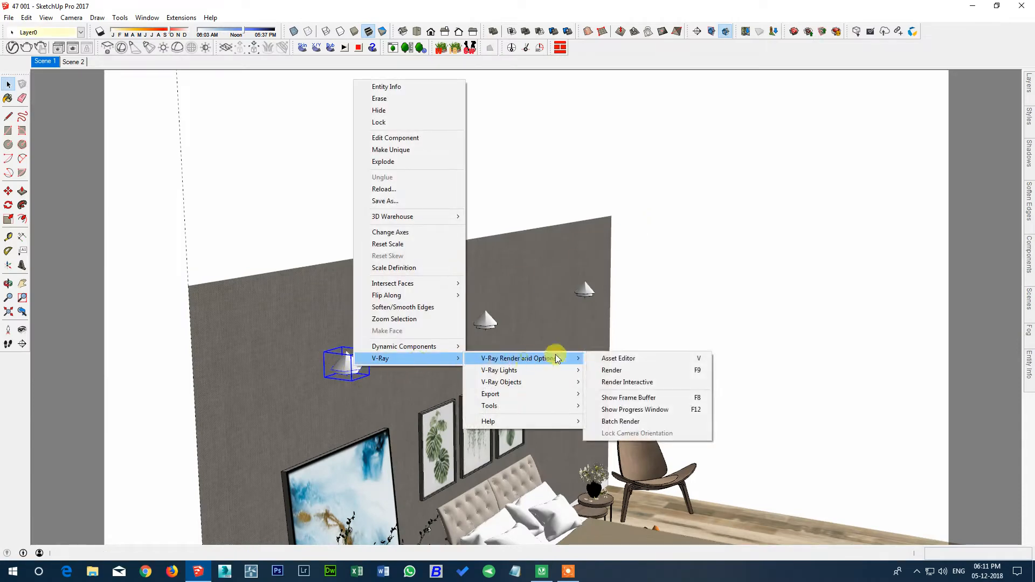
click(625, 359)
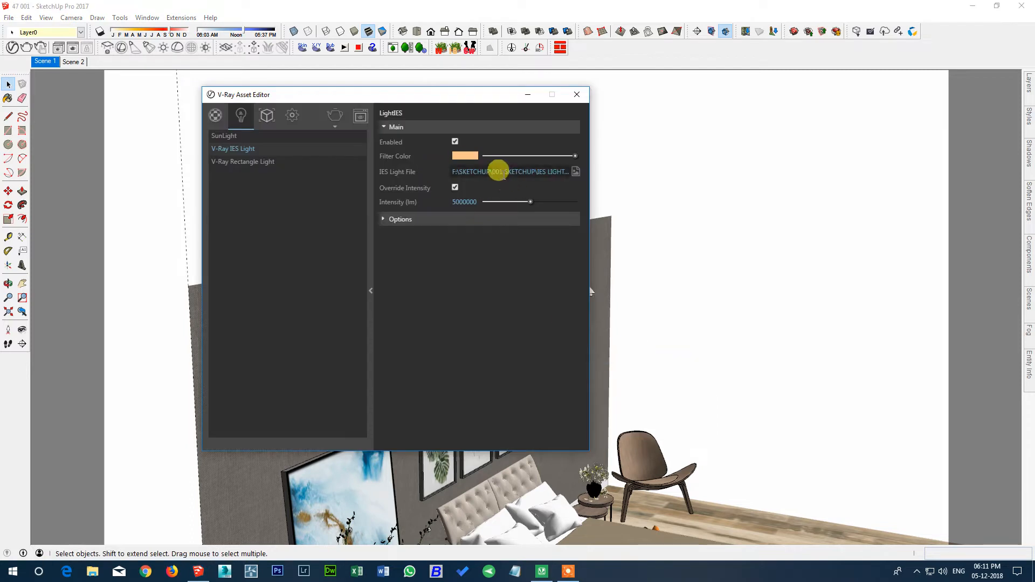
Browse the IES light files, view the iesrv1 preview image in the Best IES 3 folder, and leave the file choice unchanged
click(576, 171)
scroll(358, 242, down, 5)
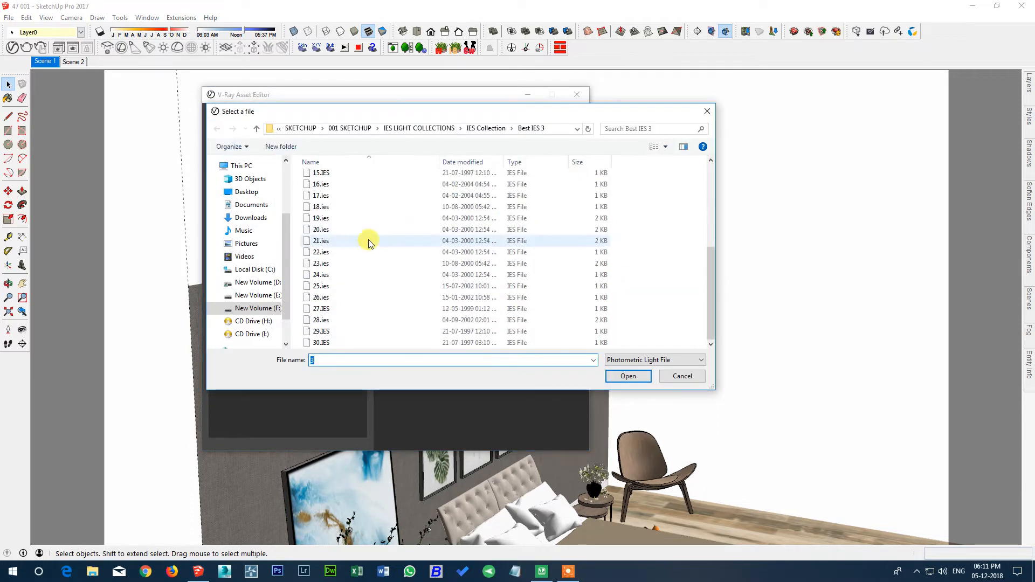
click(485, 127)
right_click(350, 200)
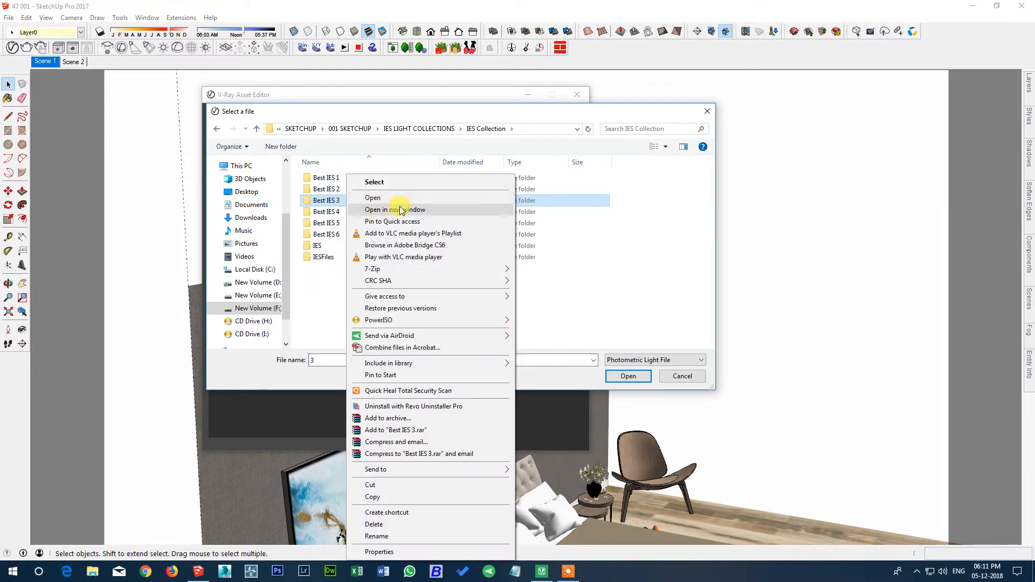
click(400, 210)
scroll(565, 216, down, 5)
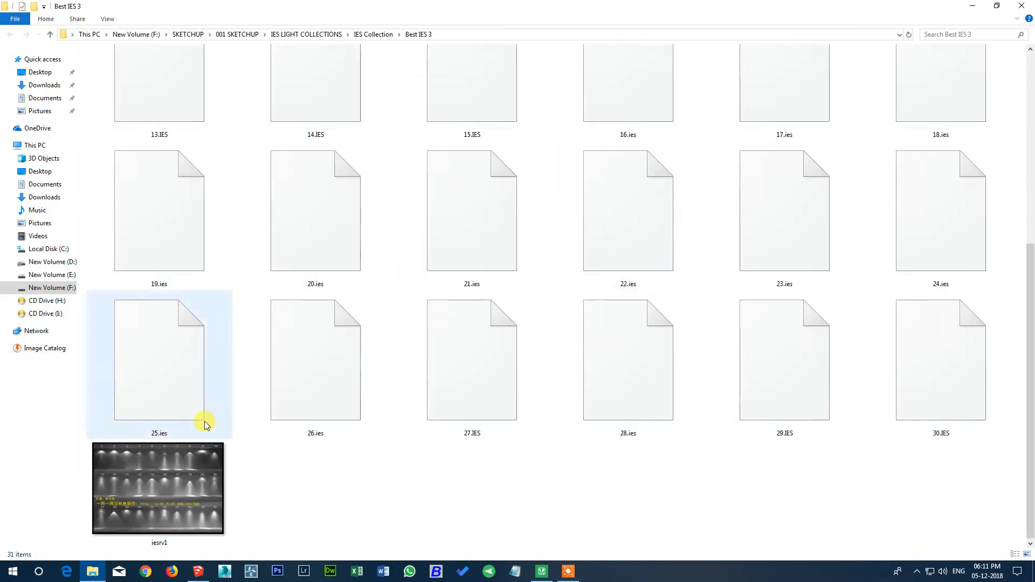
double_click(158, 488)
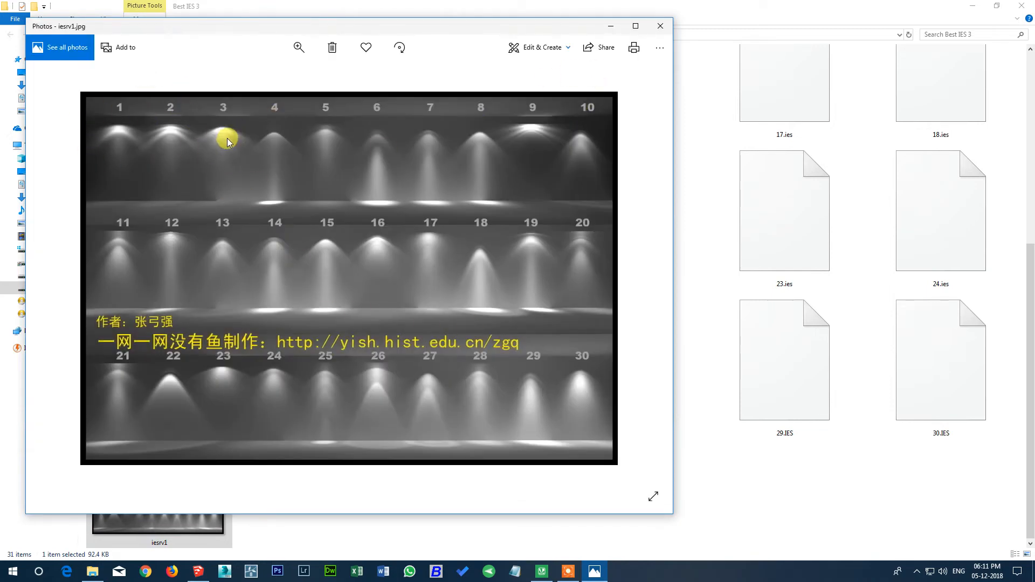
click(659, 26)
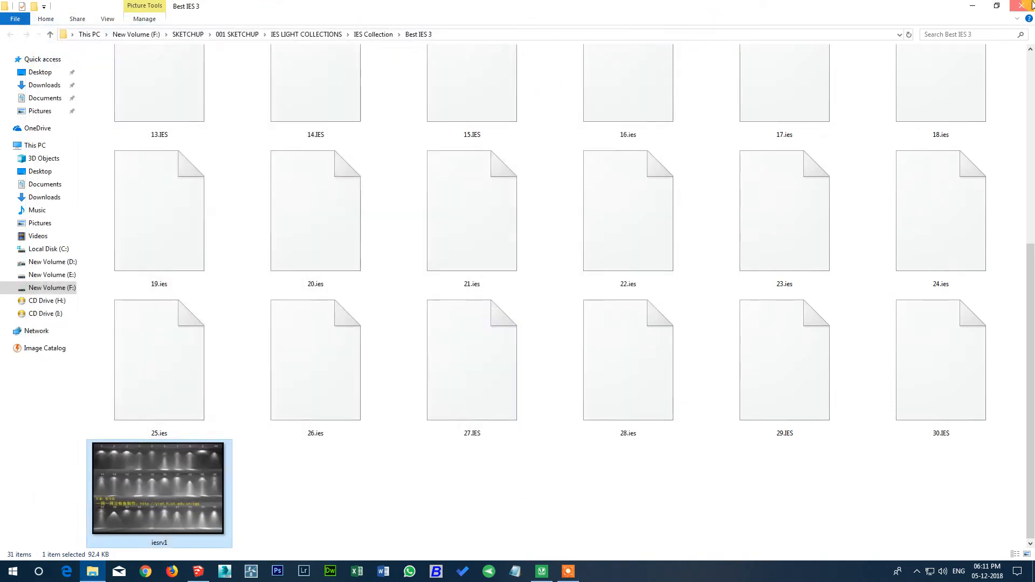
click(1029, 5)
click(682, 376)
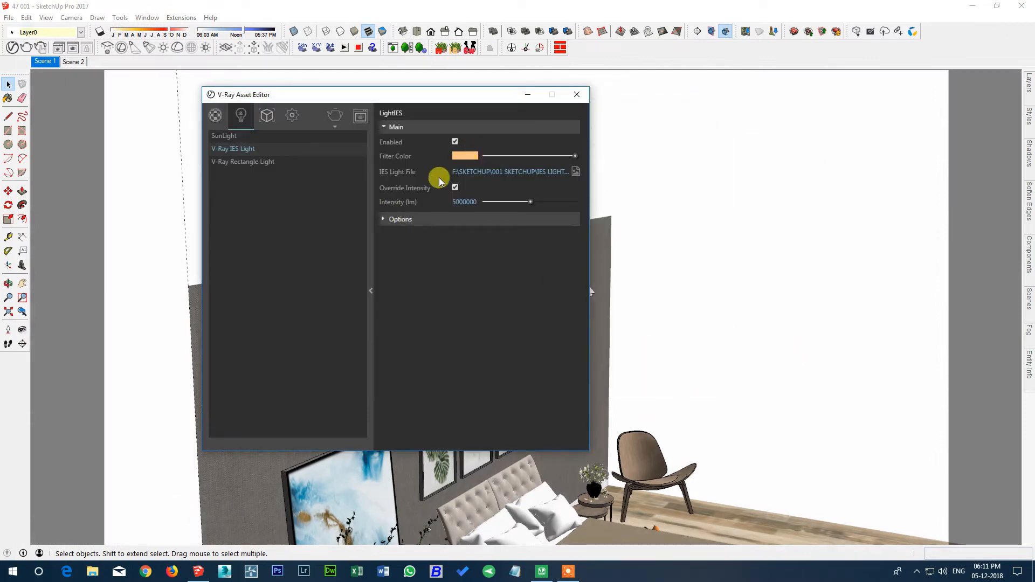
Examine the IES light's intensity and options and the SunLight settings, and close the Asset Editor
double_click(451, 201)
click(418, 219)
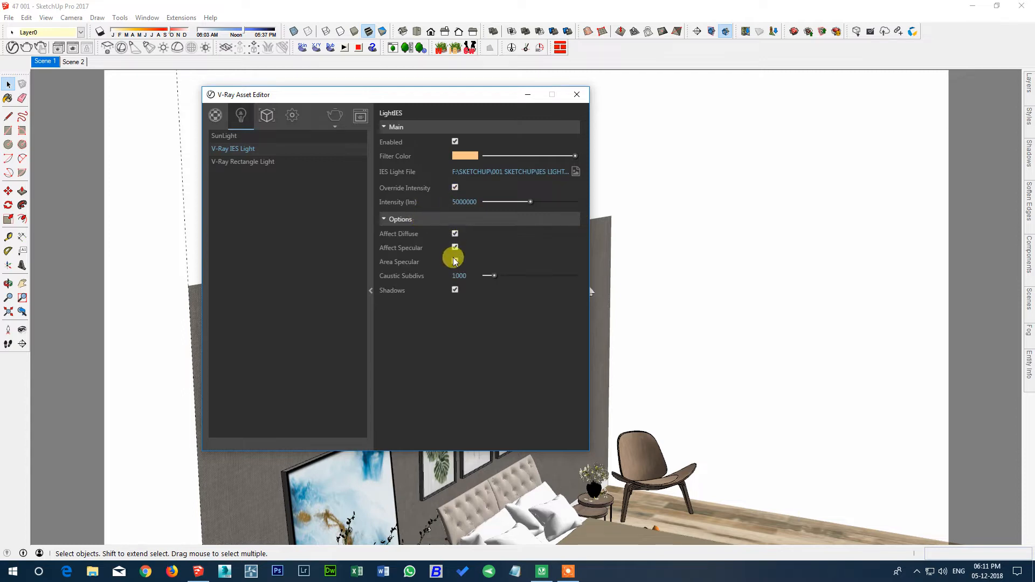
click(454, 291)
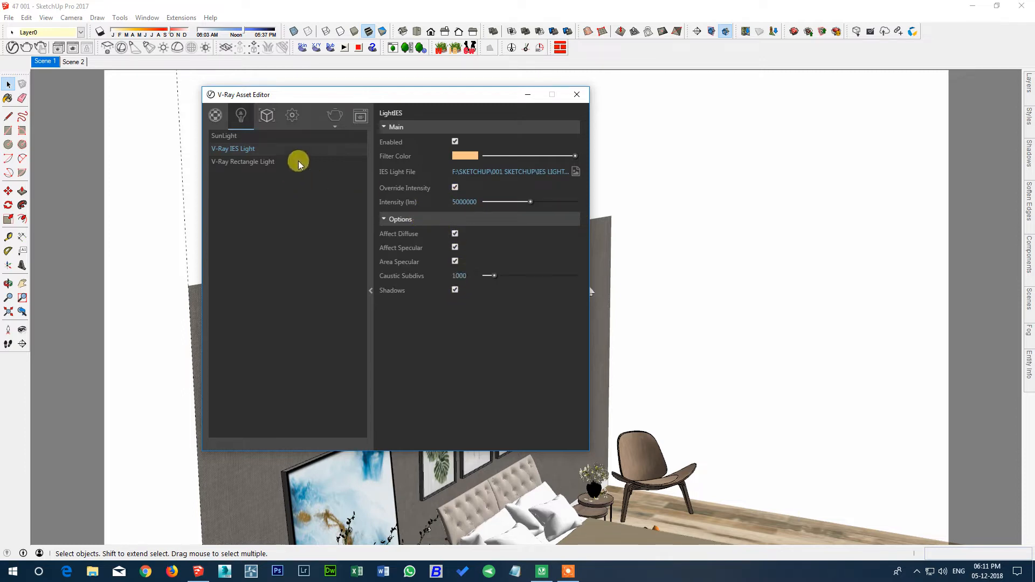
click(253, 138)
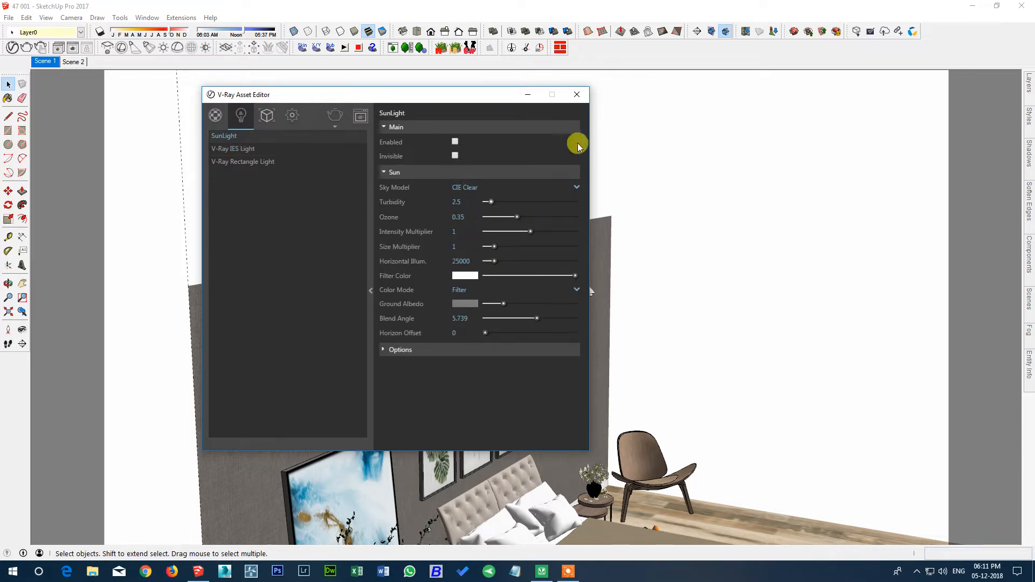
click(575, 95)
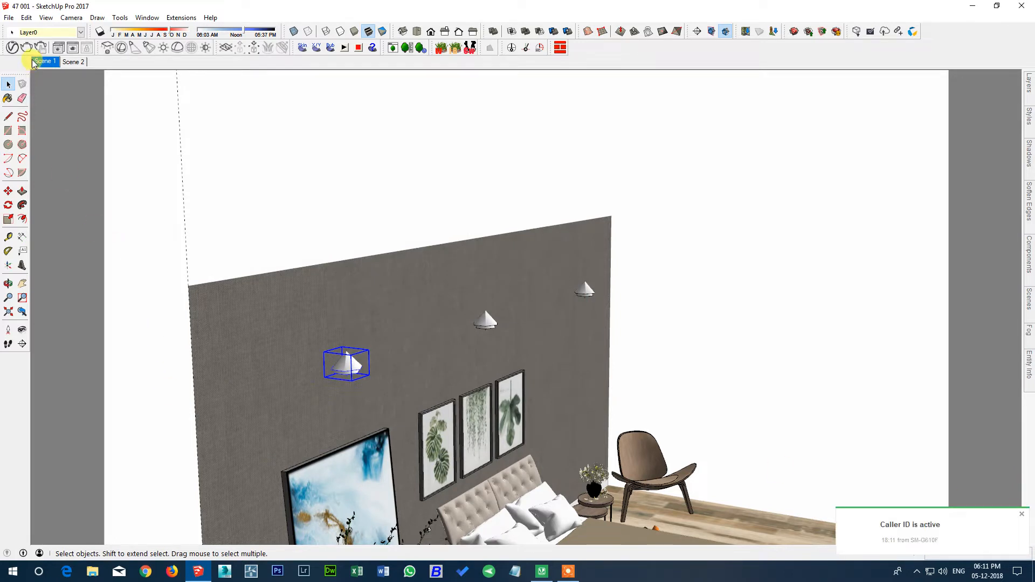
Return to the Scene 1 view and sample the Fabric material from the wall behind the bed
click(52, 63)
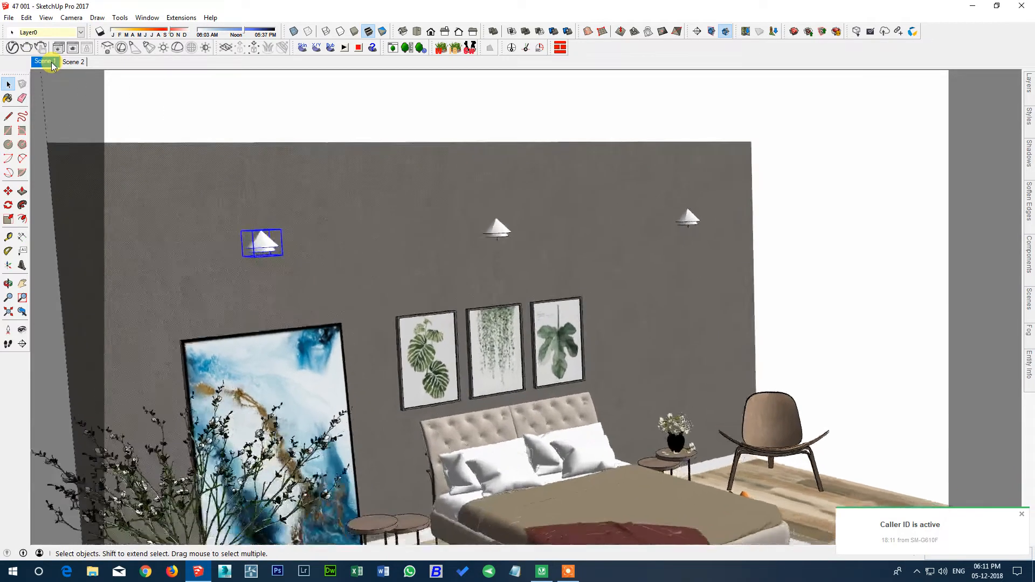
key(b)
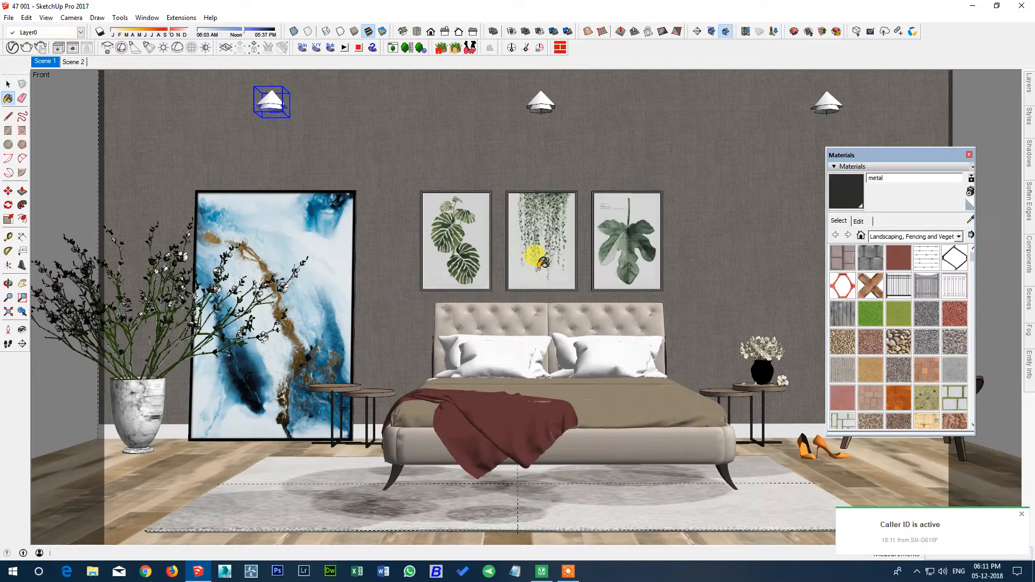
click(965, 221)
click(721, 186)
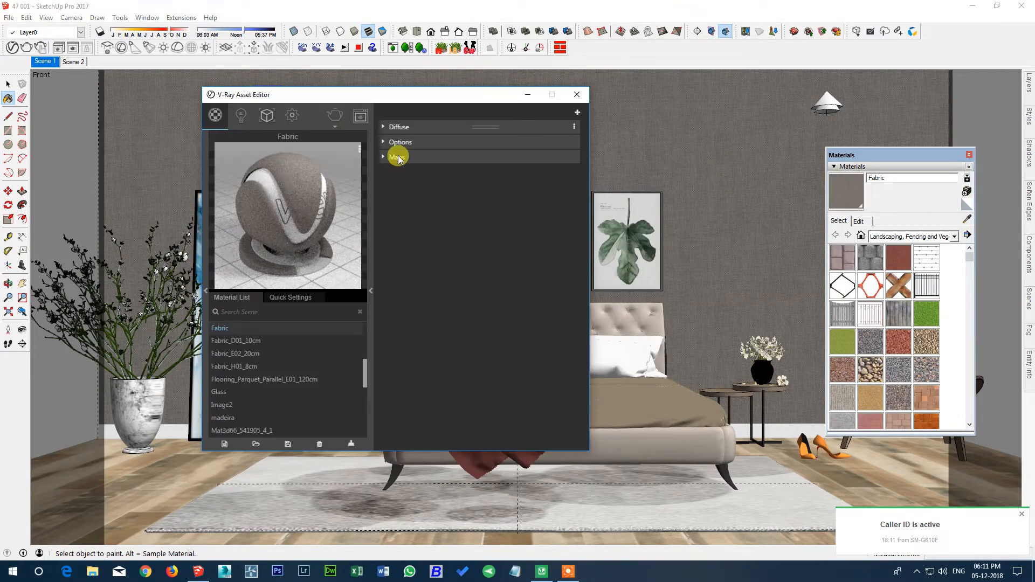
Examine the wall Fabric material's diffuse, options, bump and displacement settings in the V-Ray Asset Editor
click(399, 142)
click(416, 127)
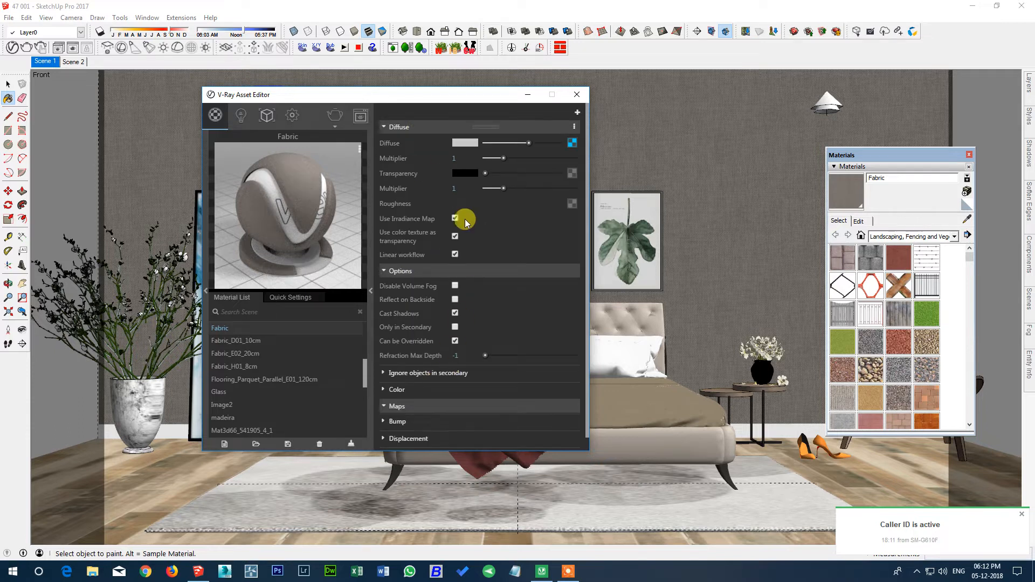
click(397, 421)
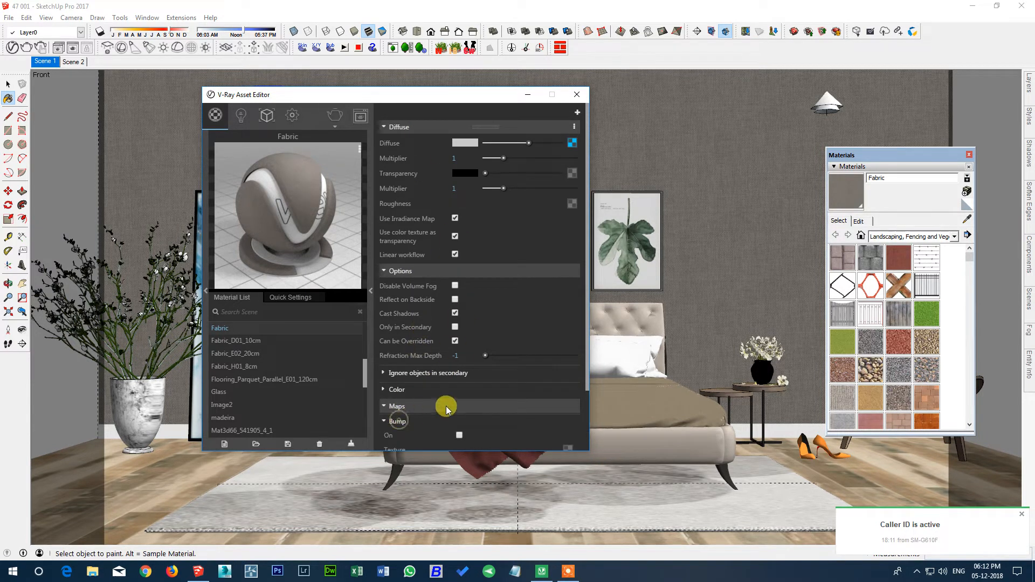
click(389, 424)
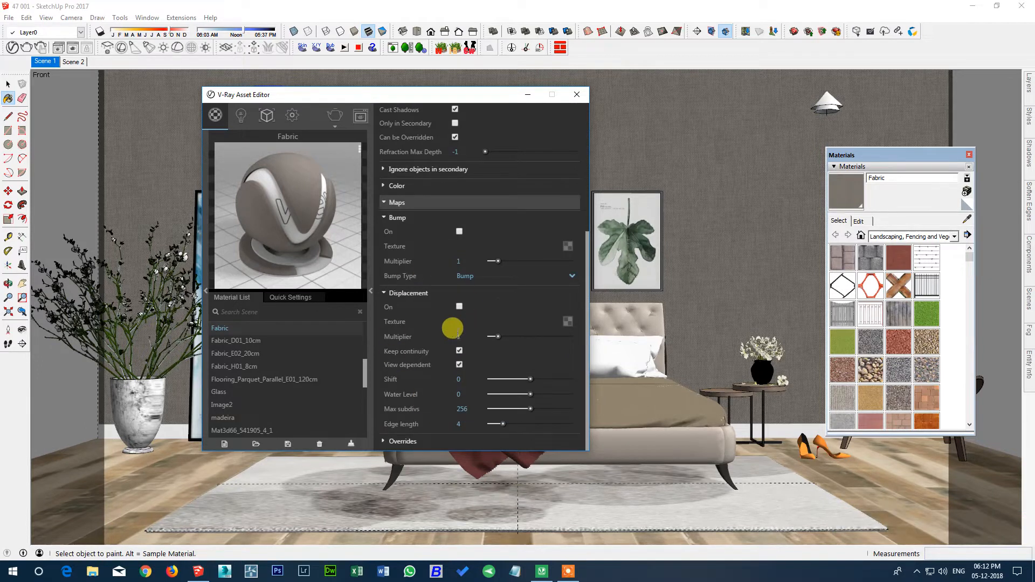
scroll(406, 303, up, 1)
click(397, 345)
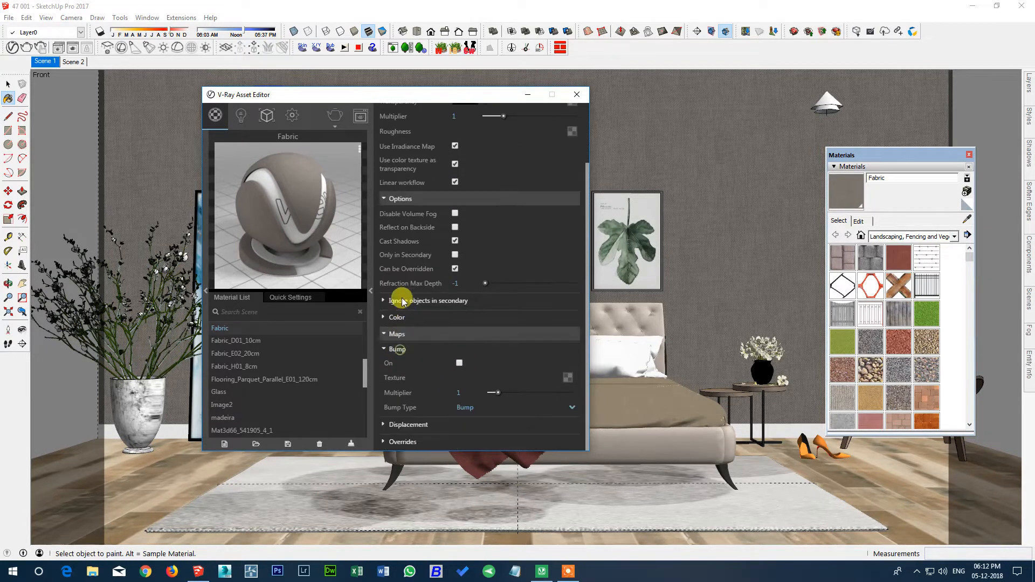
click(397, 349)
click(393, 395)
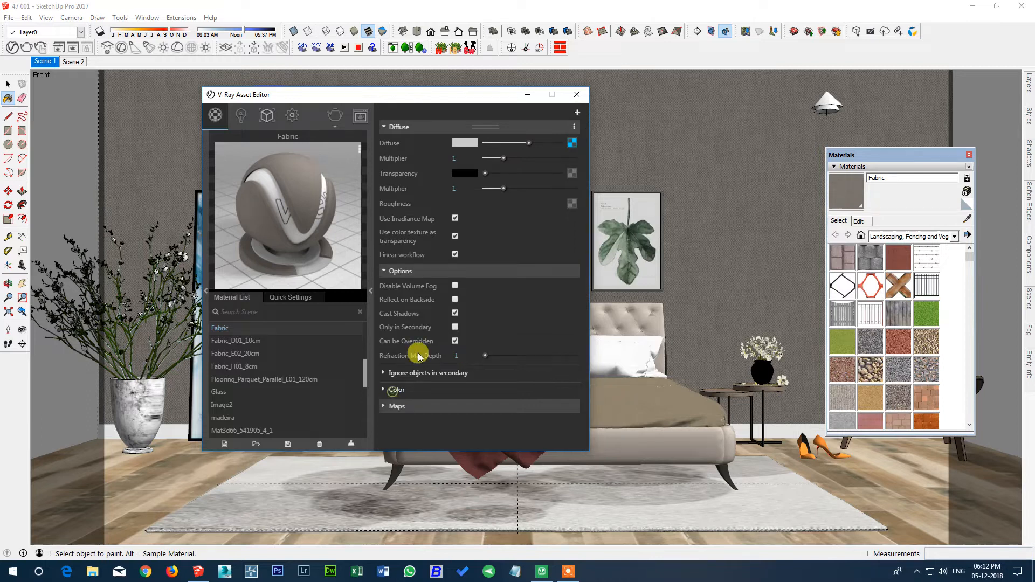
click(401, 271)
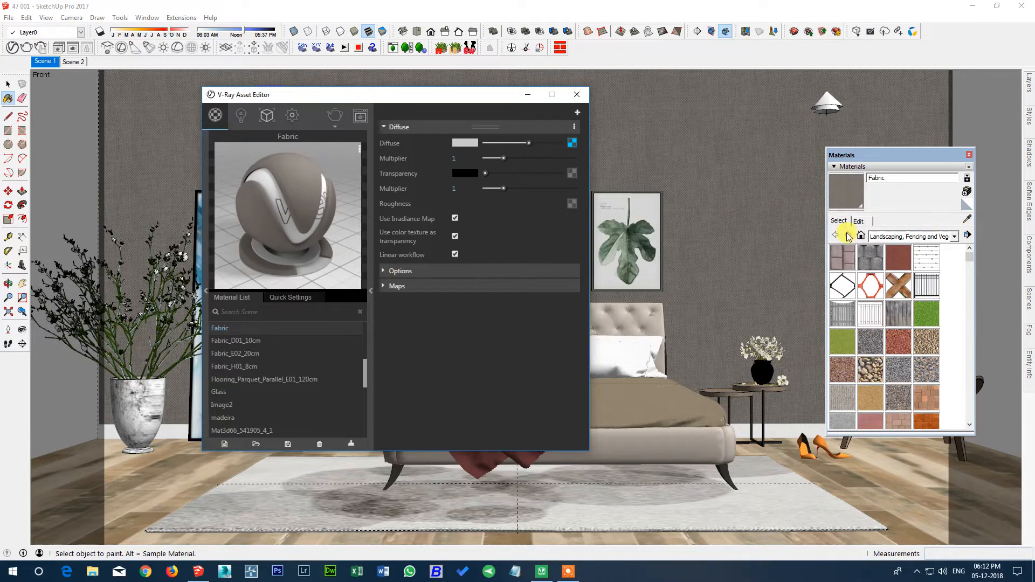
Sample the bedspread's material and browse the V-Ray library's Fabric category with enlarged thumbnails to find Fabric D01 10cm
click(966, 219)
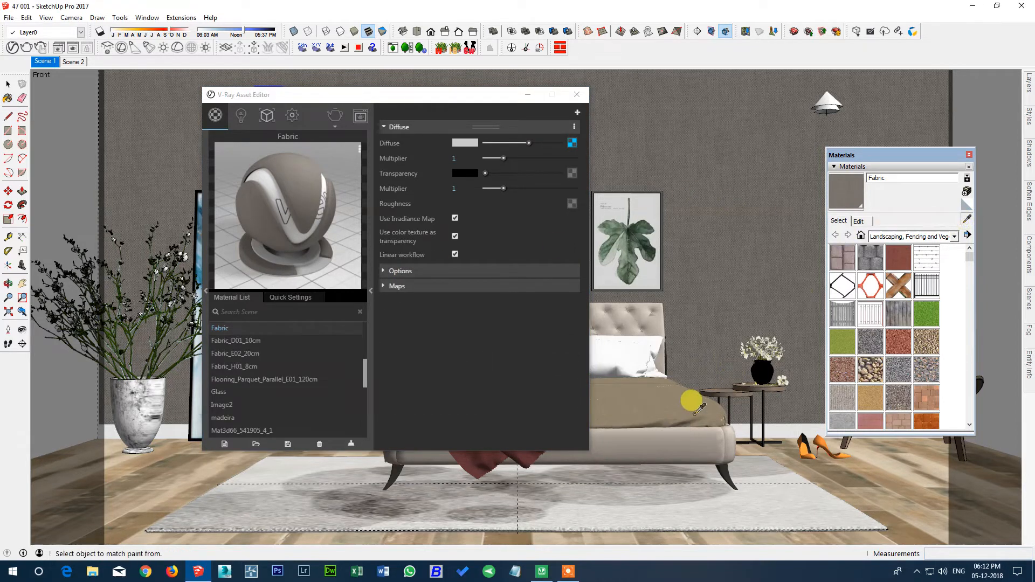
click(683, 401)
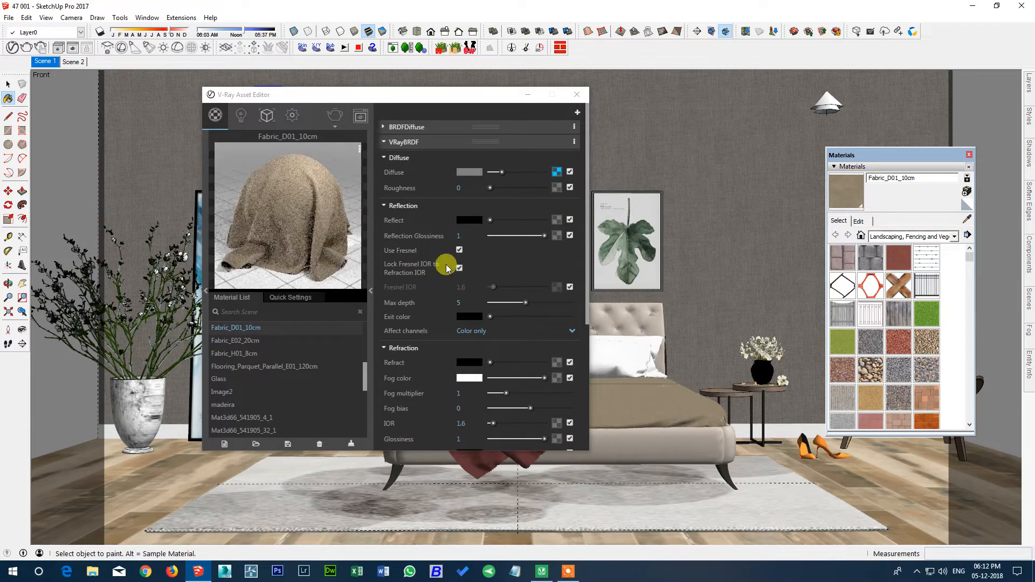
click(206, 291)
drag(352, 98, 518, 77)
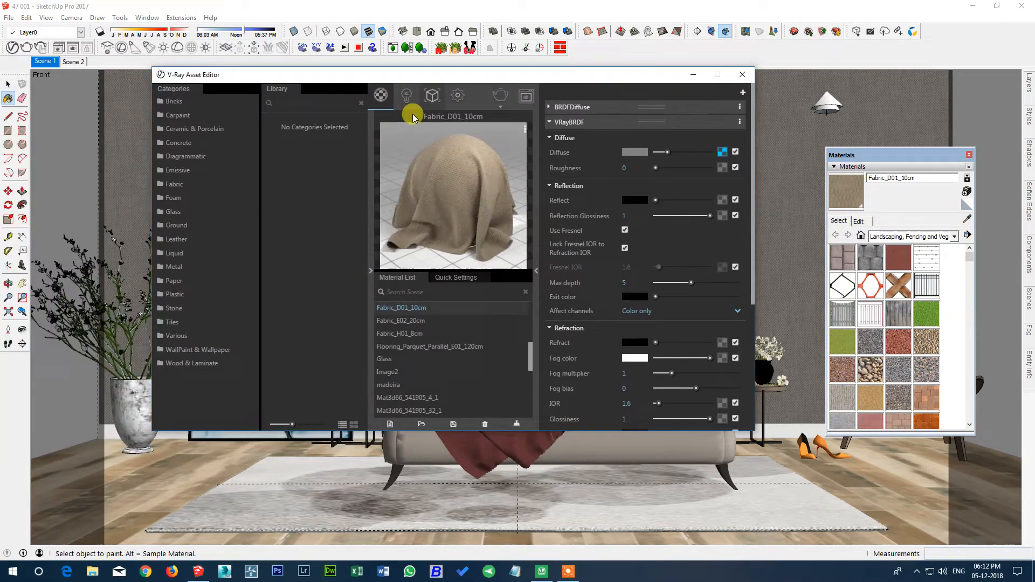
click(175, 184)
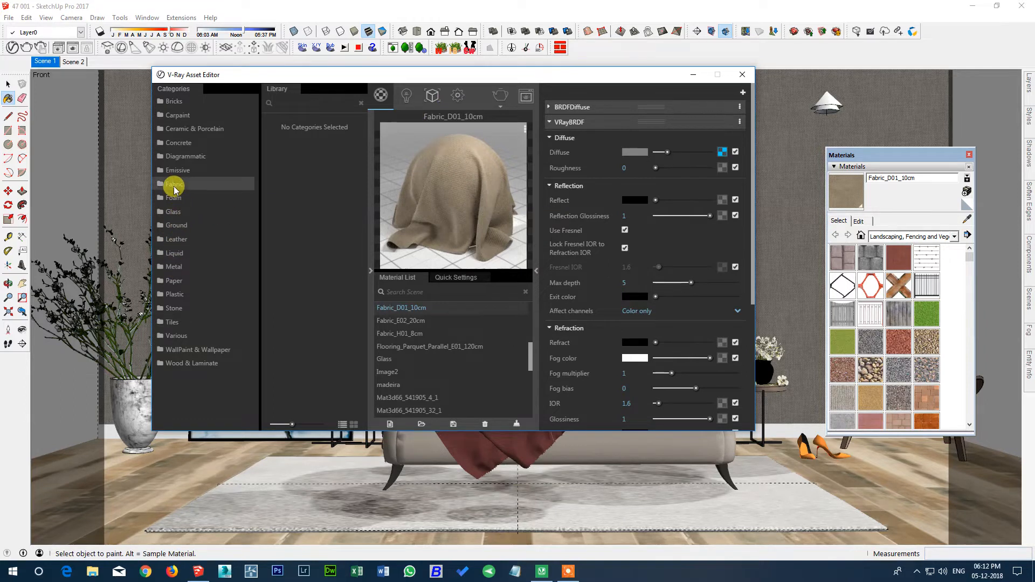
drag(295, 430, 322, 414)
scroll(298, 369, down, 2)
scroll(300, 379, down, 10)
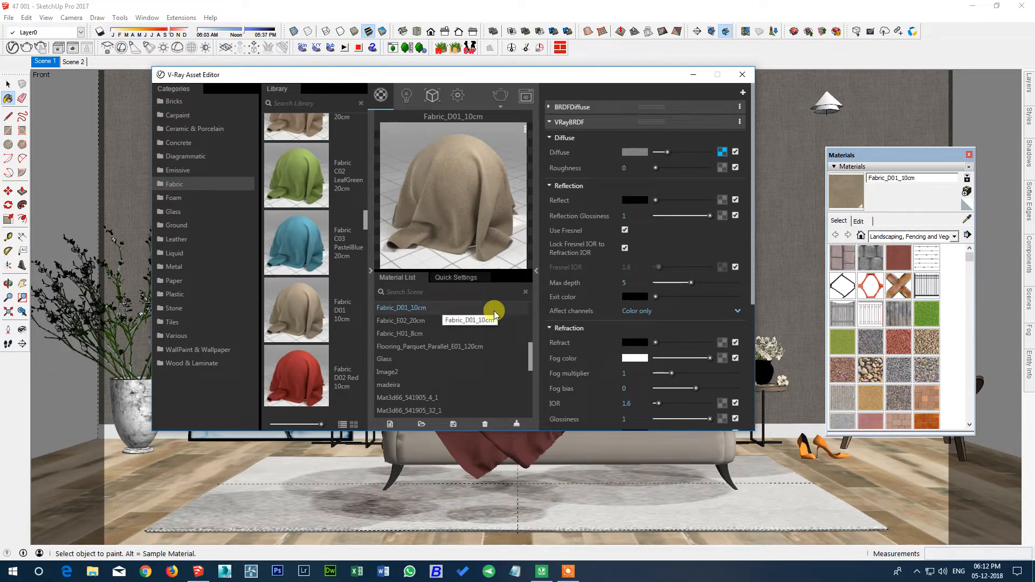
Preview Fabric_E02_20cm, and sample the red throw's material to locate Fabric H01 8cm in the material library
click(411, 321)
click(967, 223)
drag(635, 81, 600, 65)
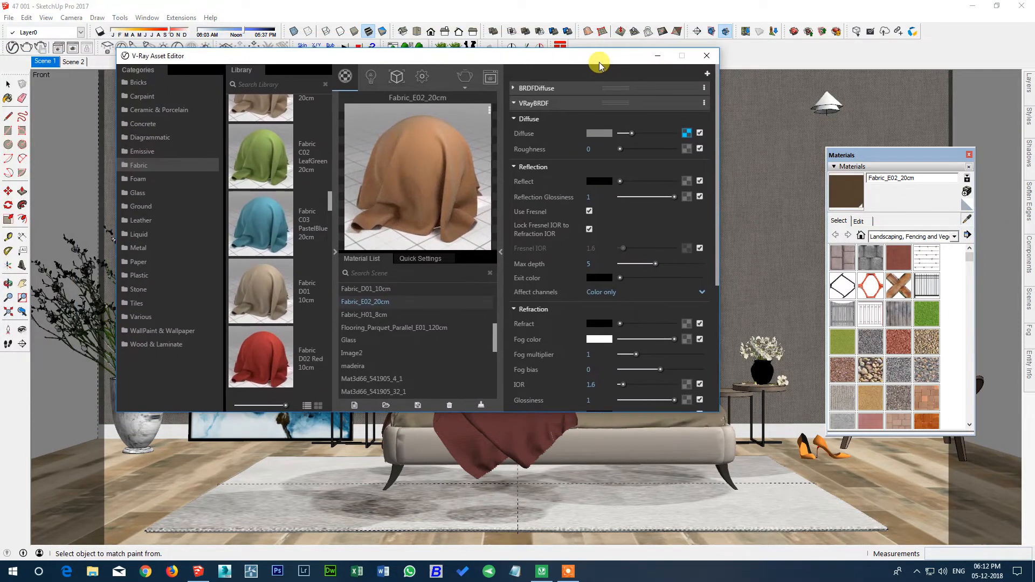
click(516, 425)
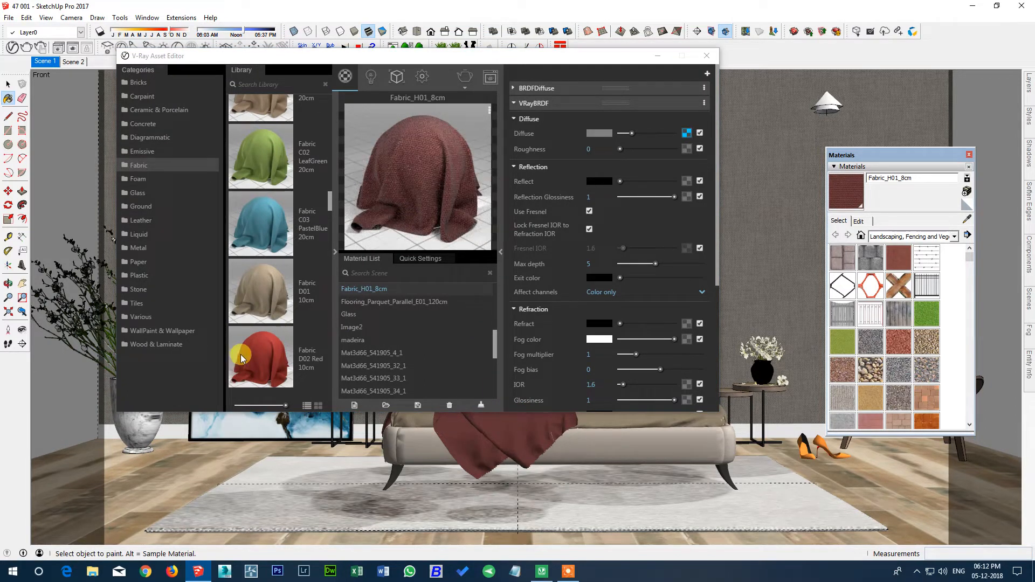
scroll(283, 330, down, 5)
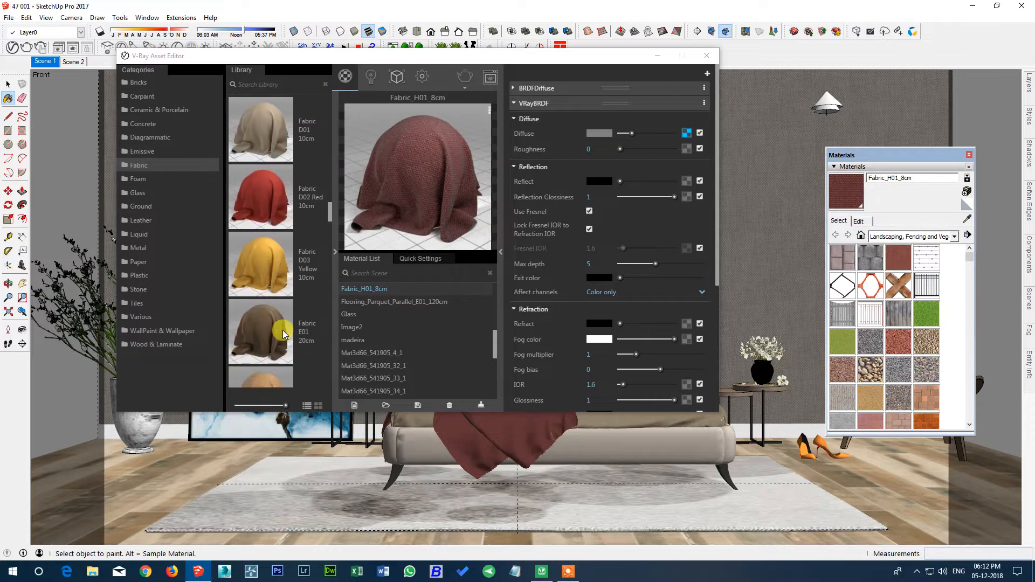
scroll(283, 330, down, 5)
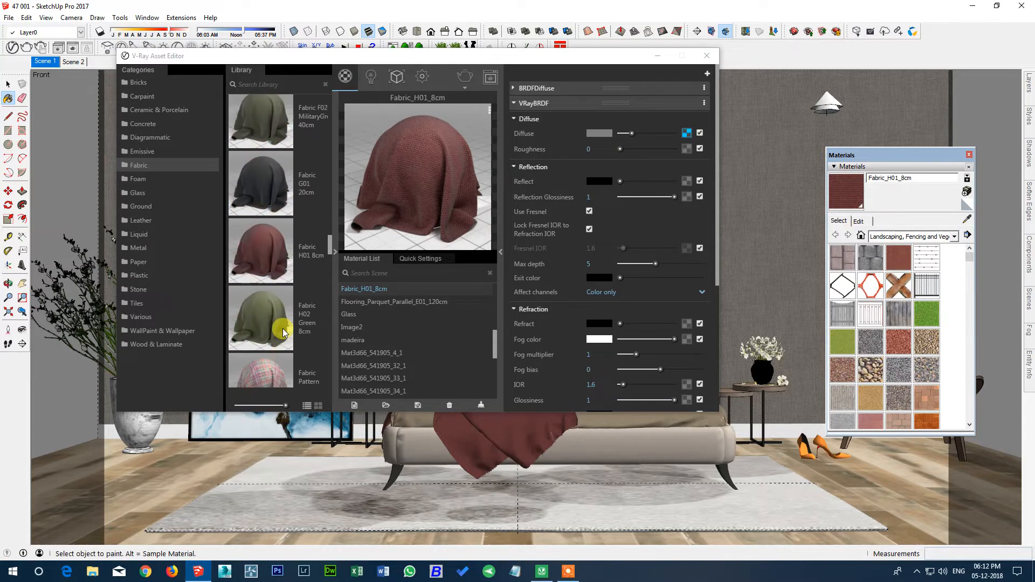
scroll(283, 330, down, 2)
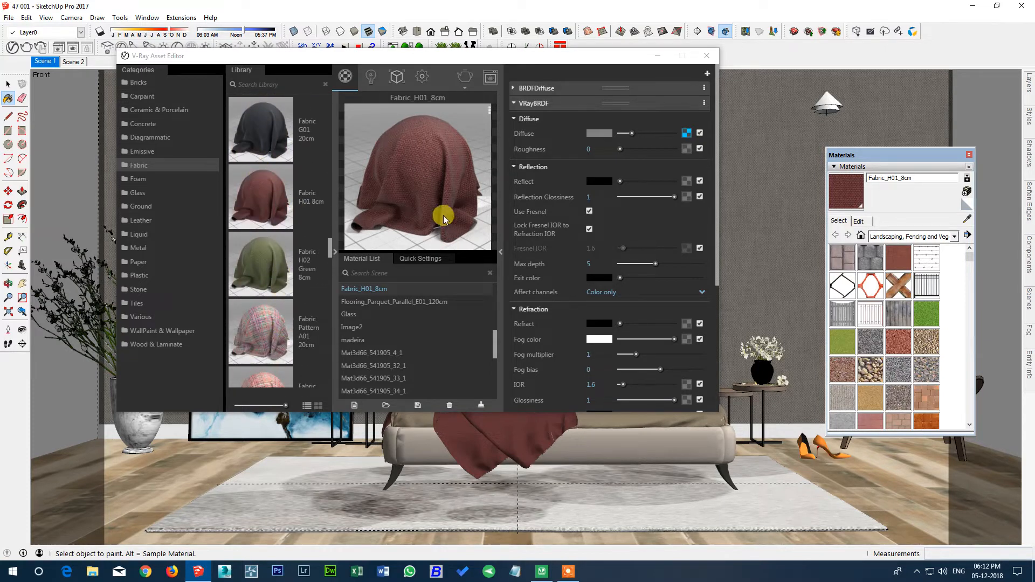
Sample the bed frame's upholstery material, hide the library, and view the Falloff map on its reflection
click(968, 221)
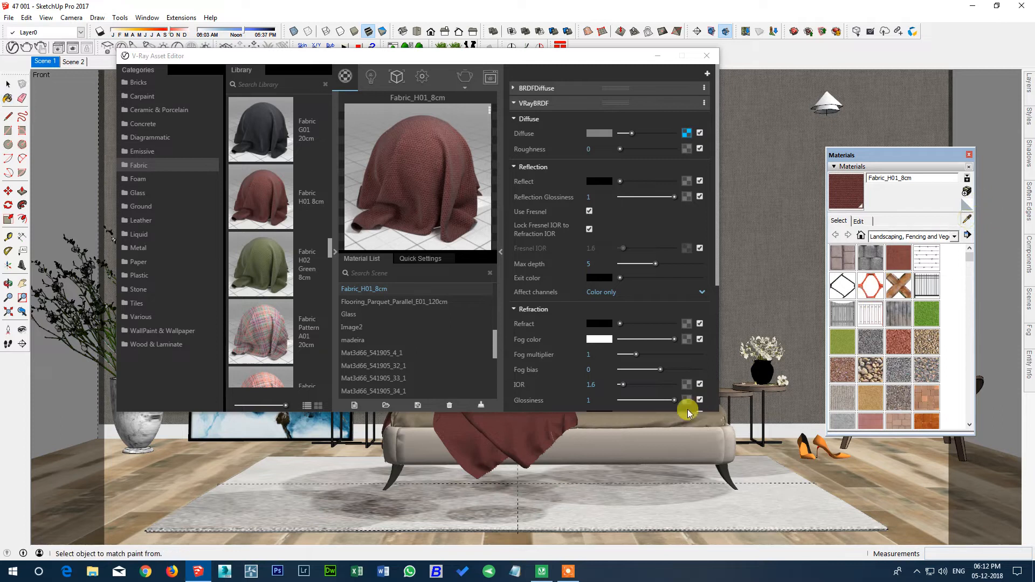
click(648, 426)
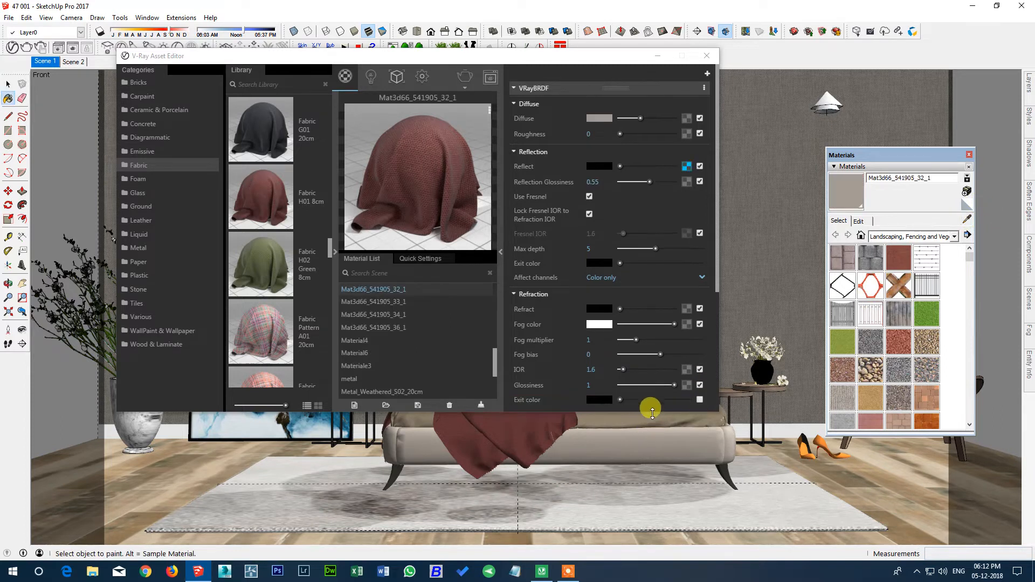
click(335, 251)
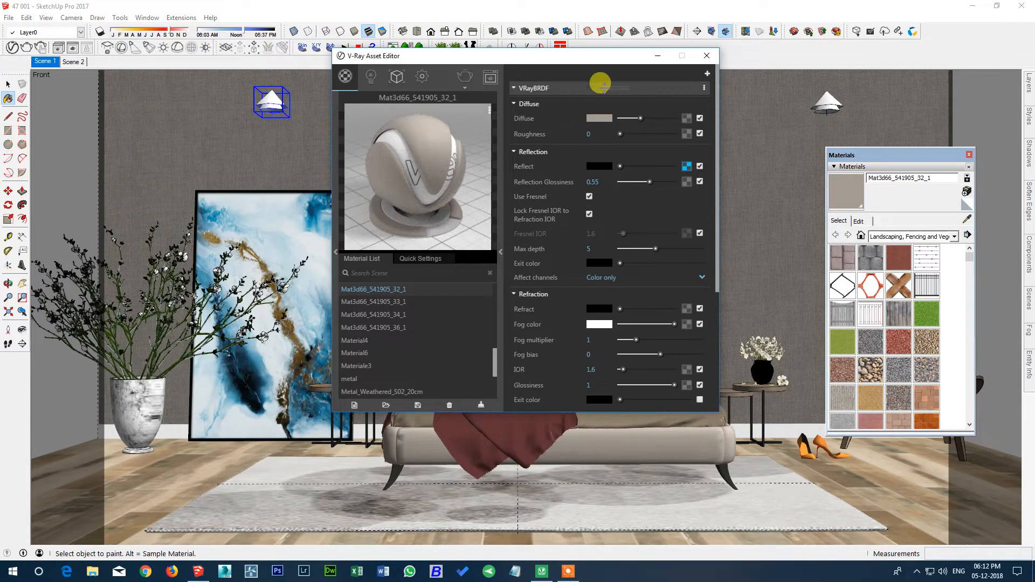
click(687, 166)
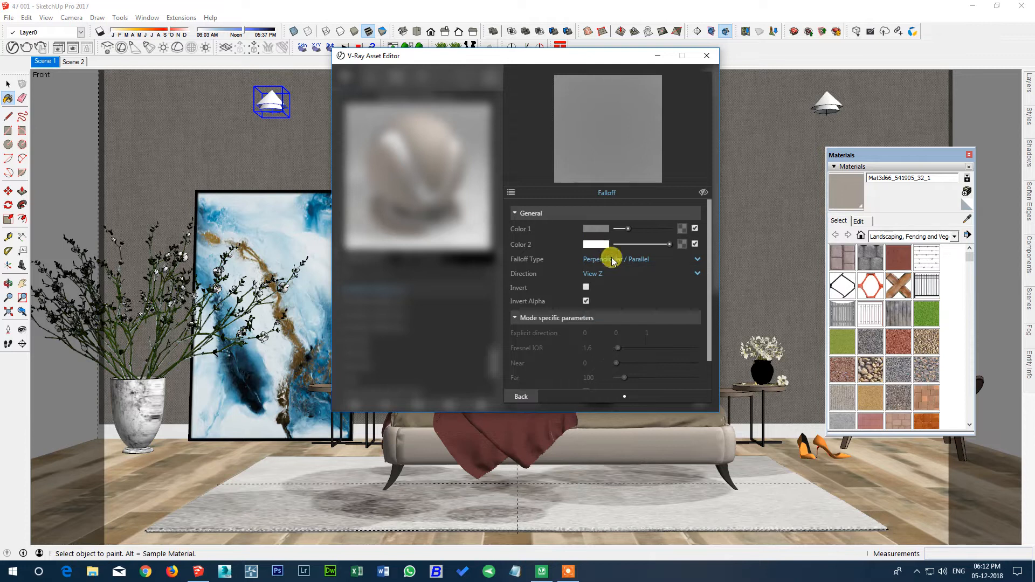
click(518, 397)
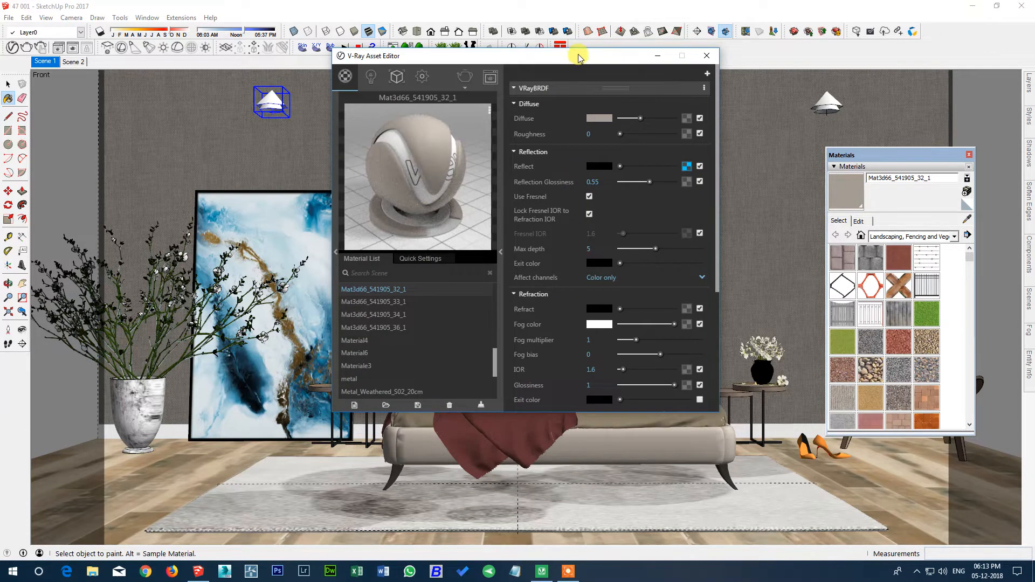
drag(572, 59, 491, 84)
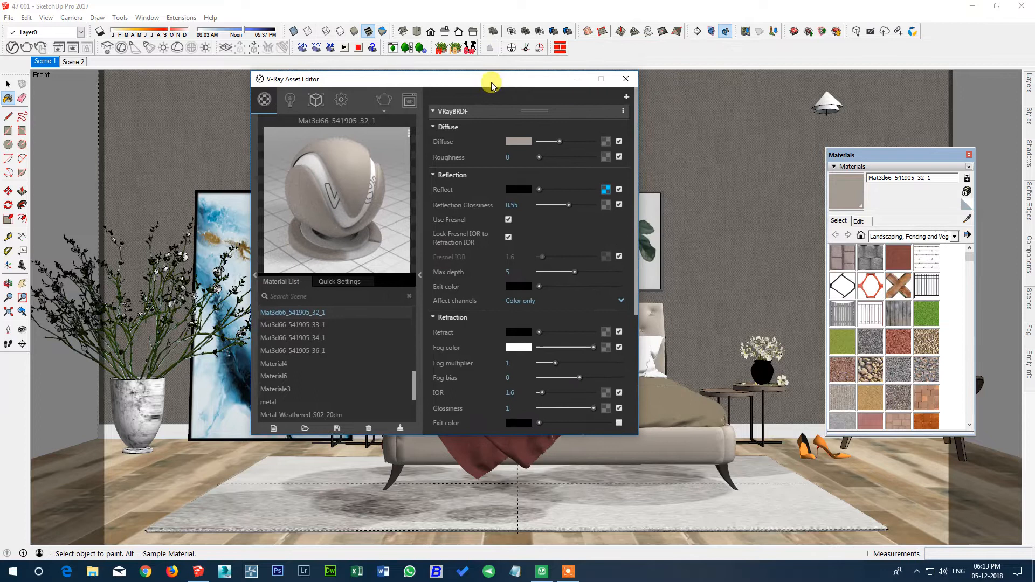
Sample the rug's material under the bed and check its reflection glossiness
click(967, 221)
click(728, 506)
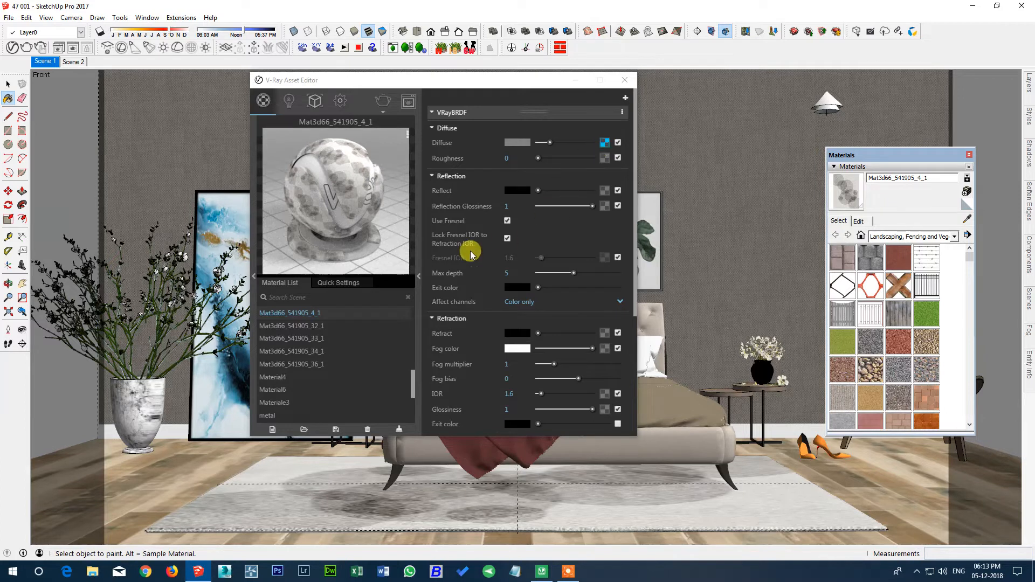
click(510, 206)
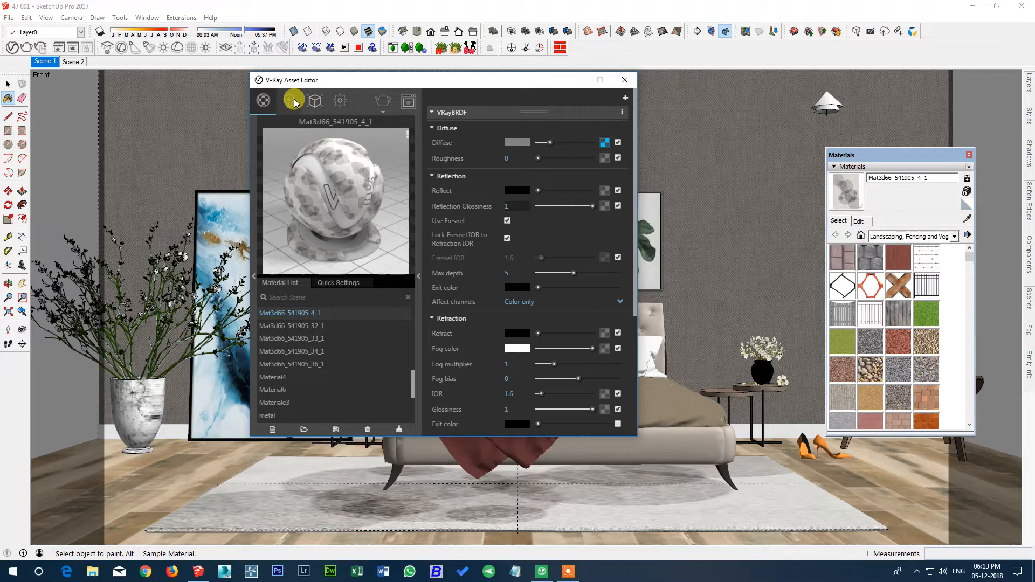
Select the rug, examine the V-Ray Fur basic parameters including length, and close the Asset Editor and Materials windows
click(316, 108)
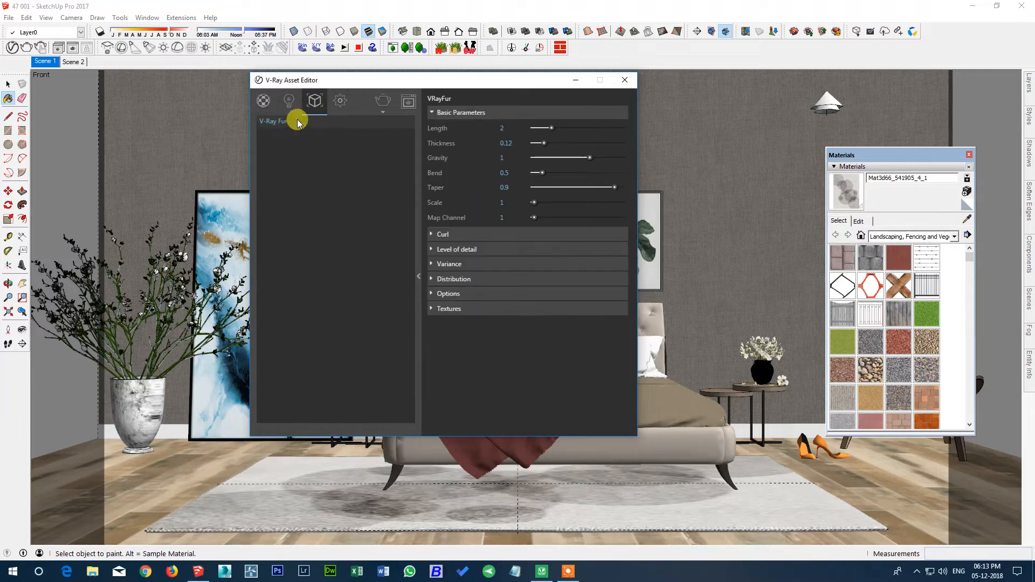
click(665, 10)
key(space)
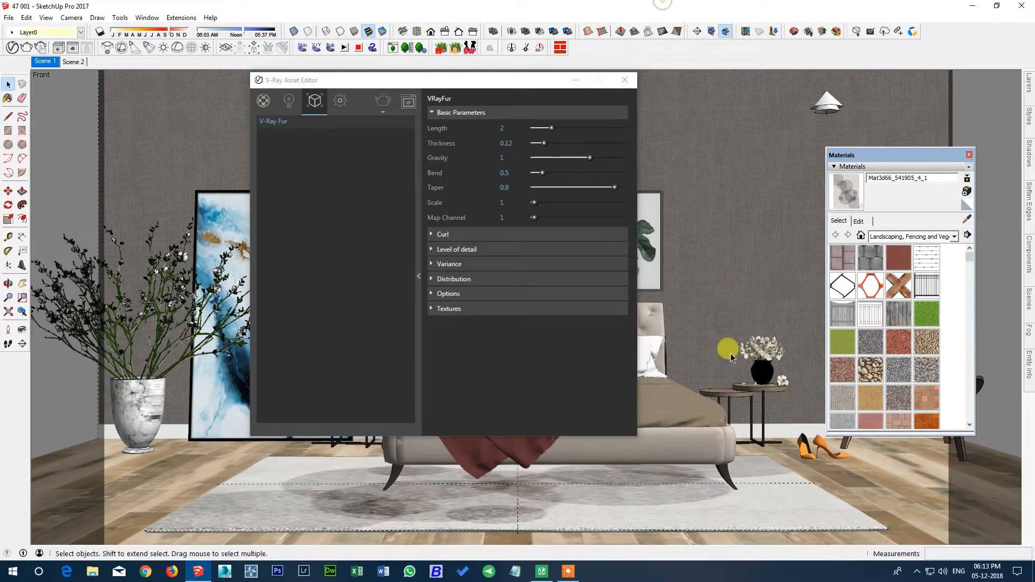
click(648, 513)
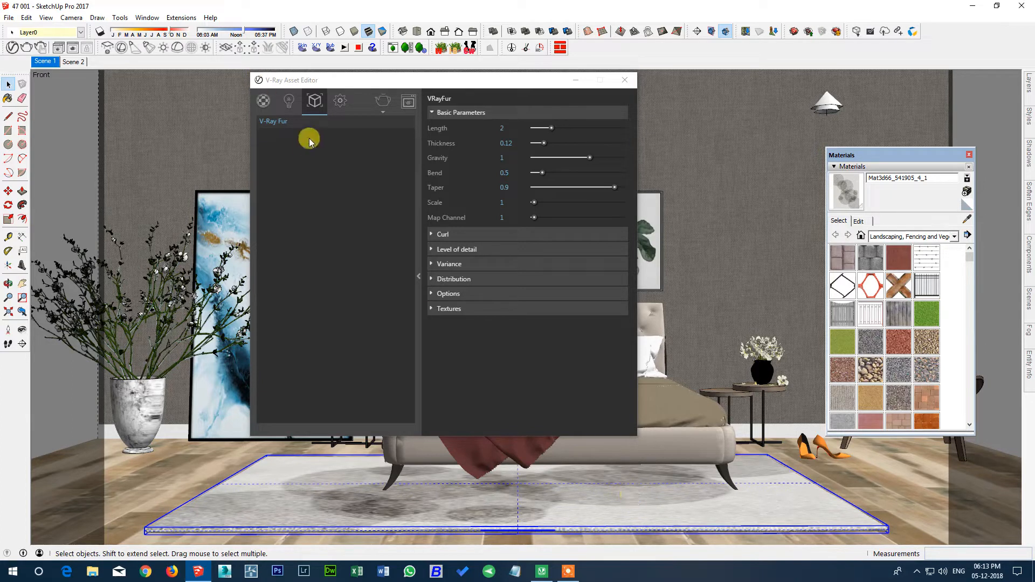
click(509, 128)
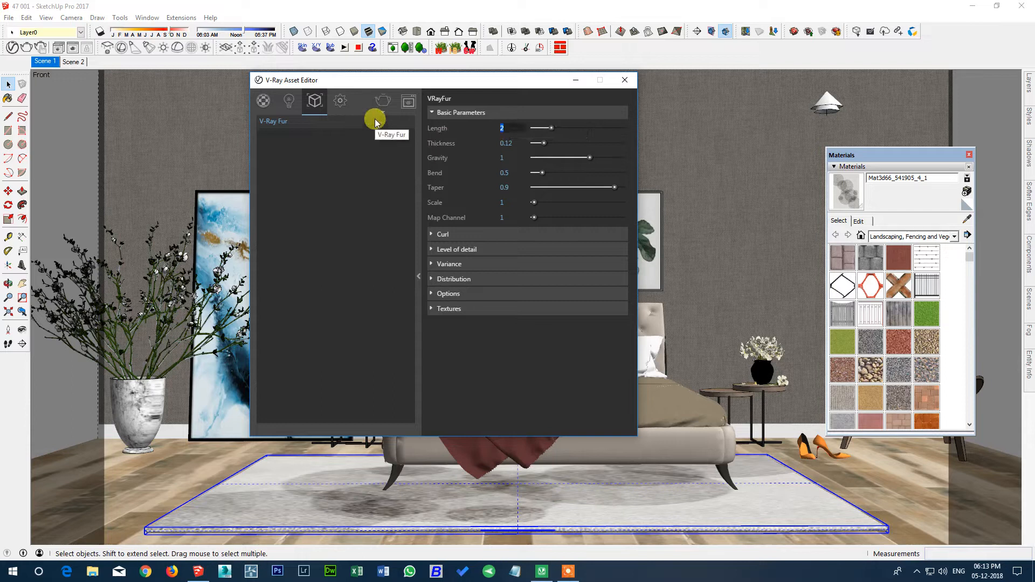
click(621, 81)
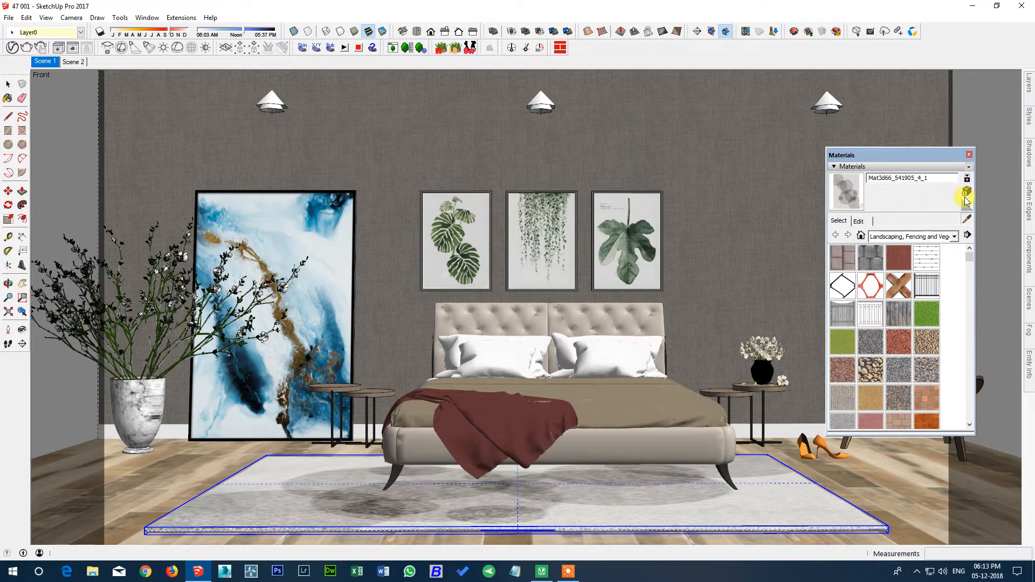
click(968, 154)
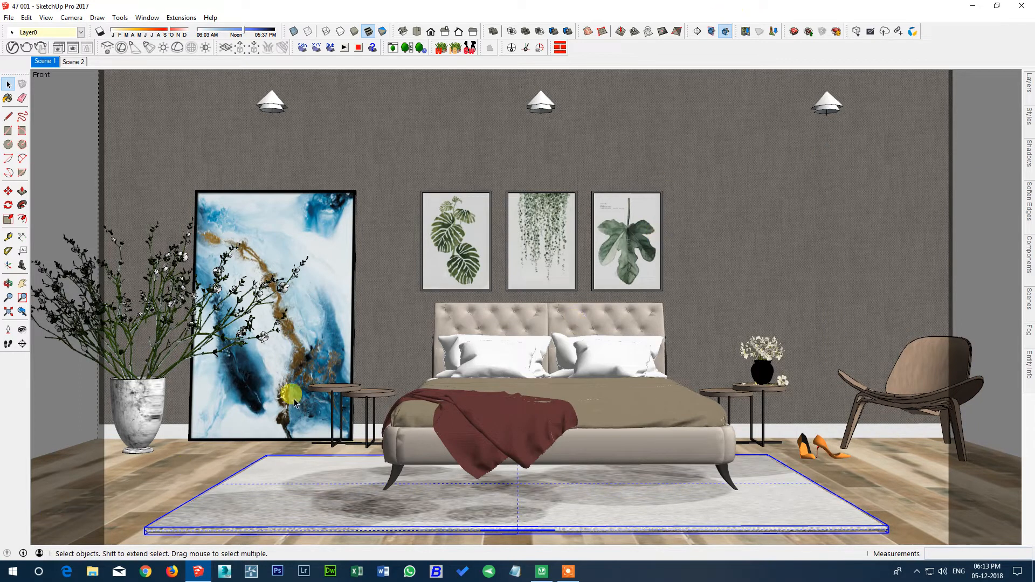
Sample the parquet floor's material and view the bitmap files used for its diffuse and reflection
key(b)
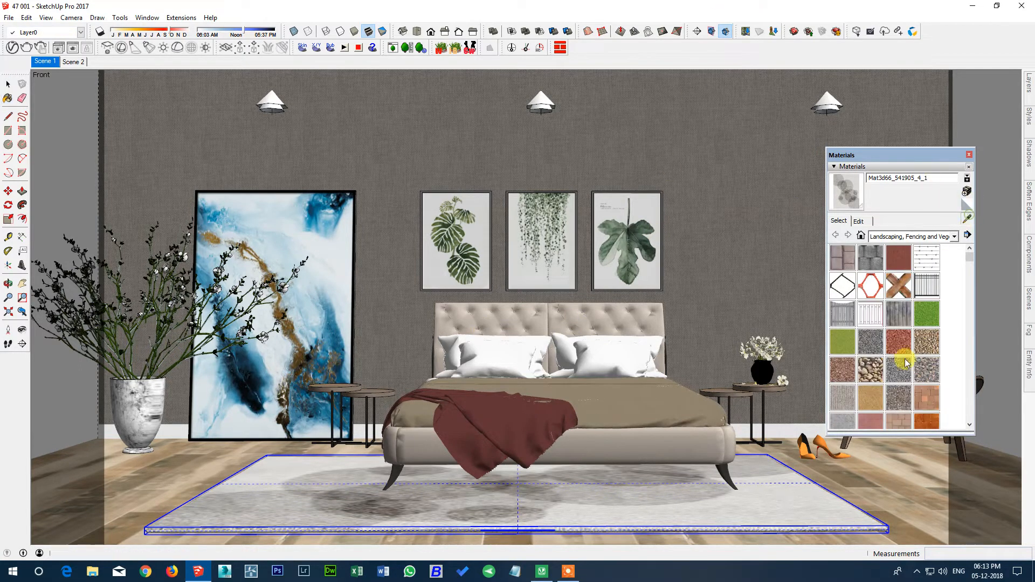
click(861, 460)
key(alt+Tab)
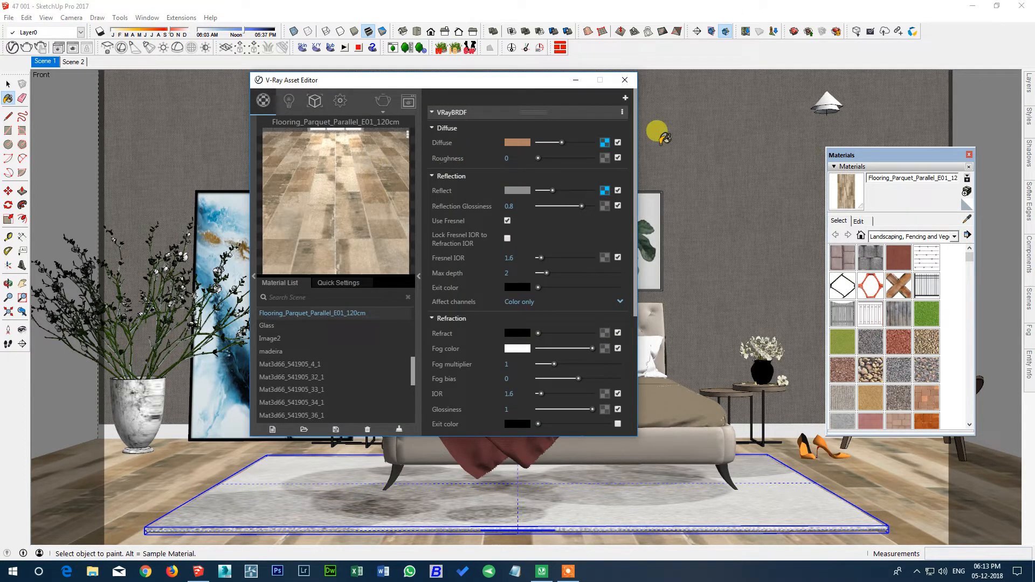
click(604, 143)
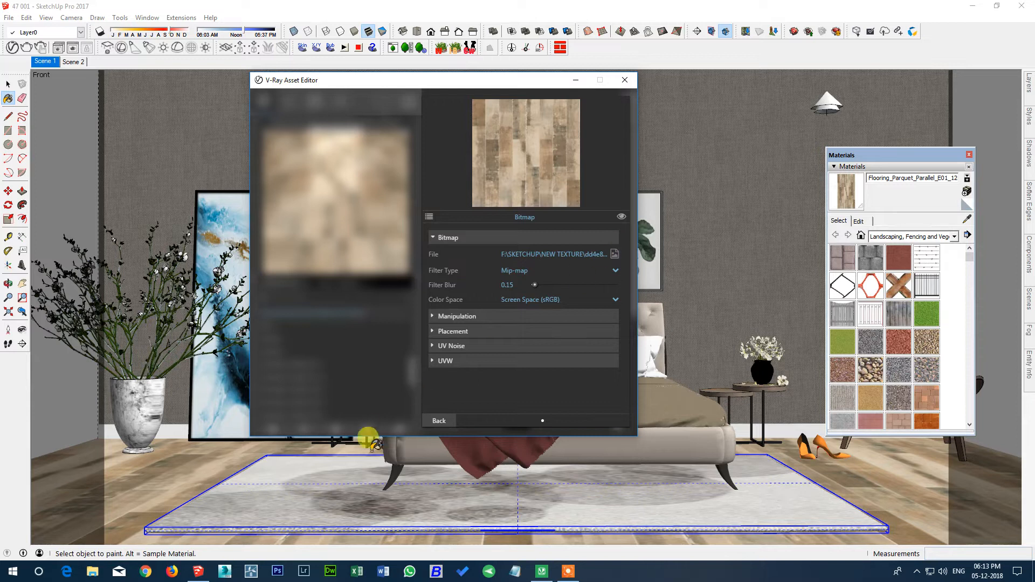
click(439, 420)
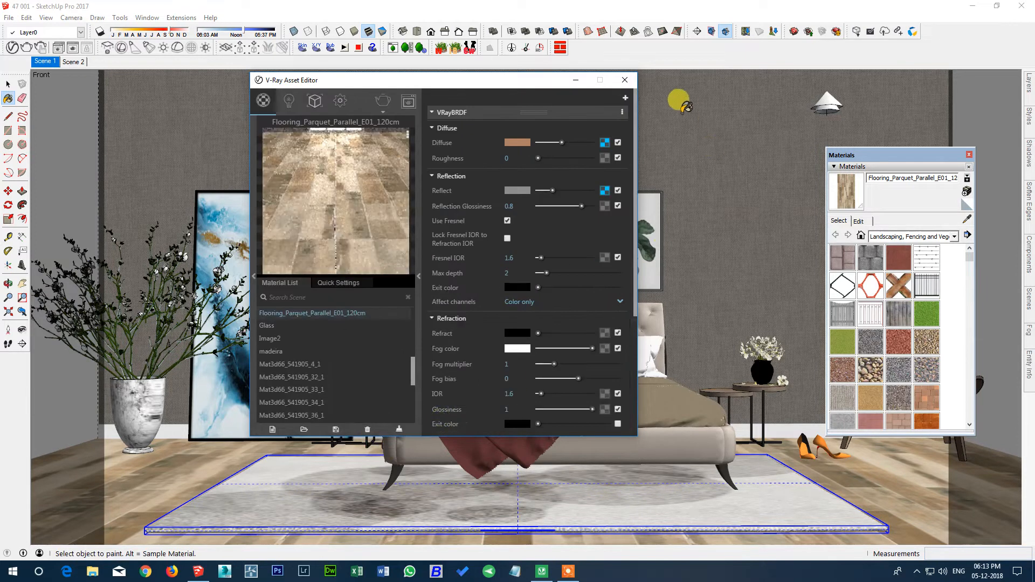
click(605, 190)
click(552, 254)
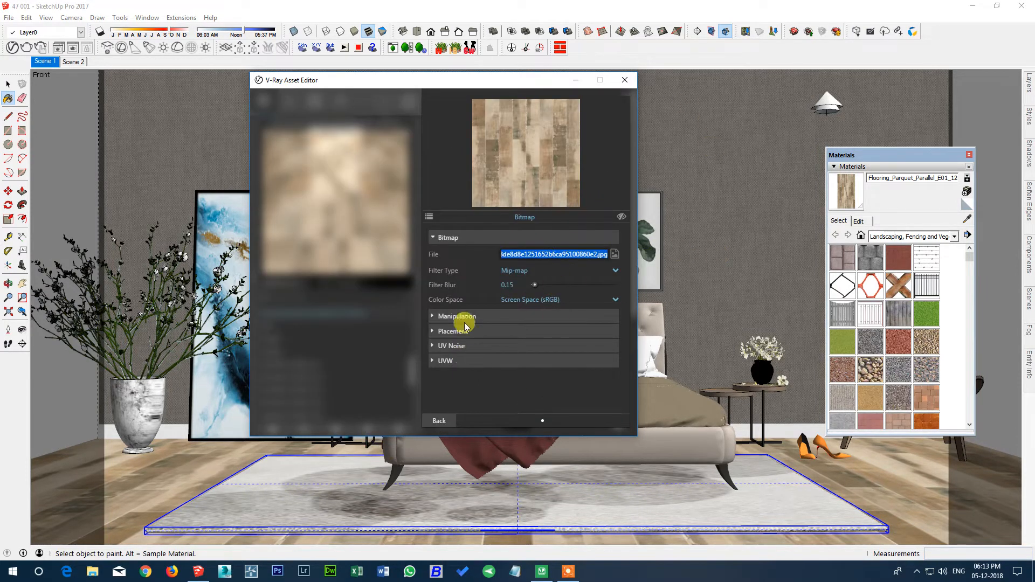
Return from the bitmap to the parquet floor material and examine its reflection glossiness and material options
click(439, 420)
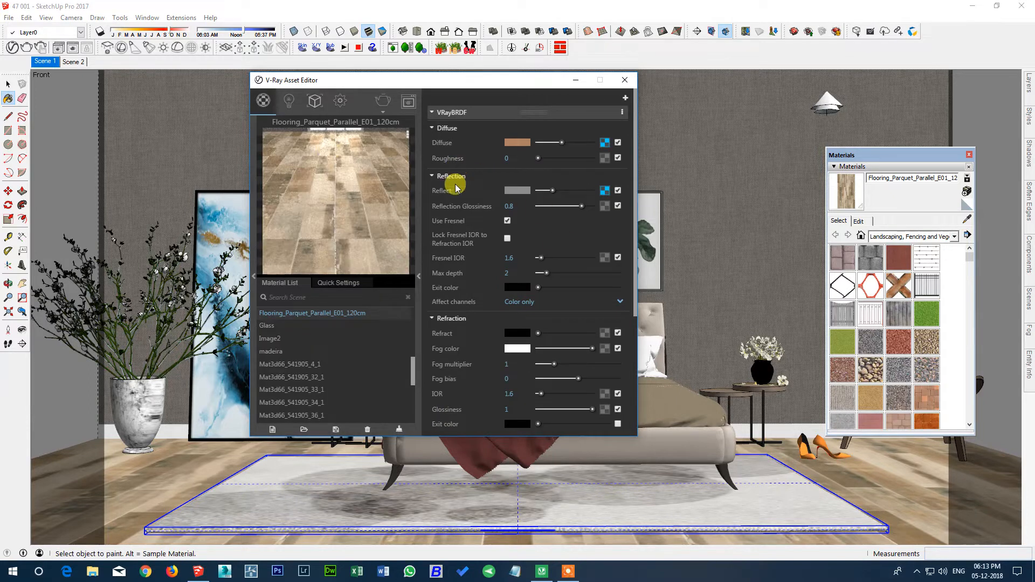
scroll(480, 372, down, 1)
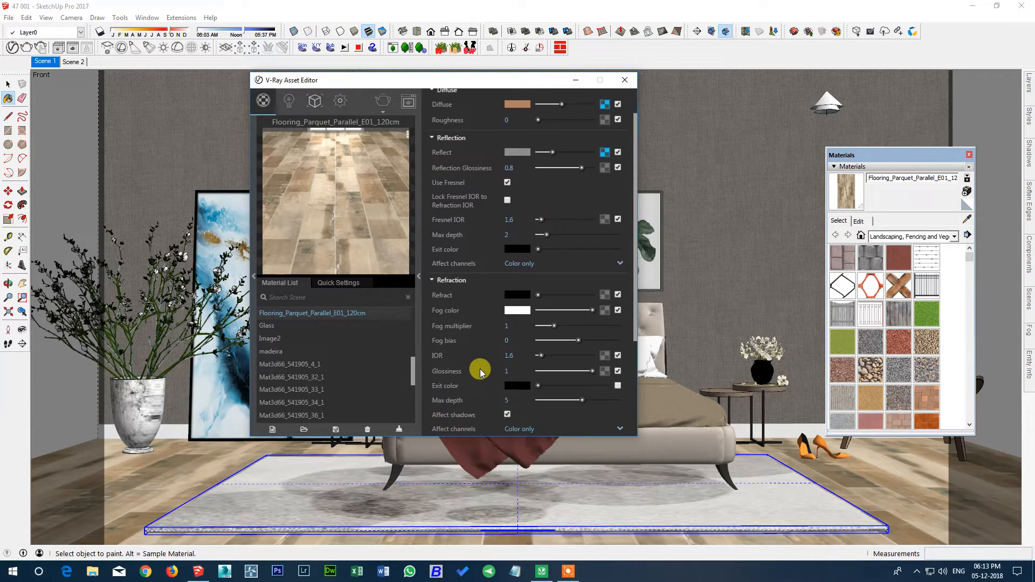
click(508, 152)
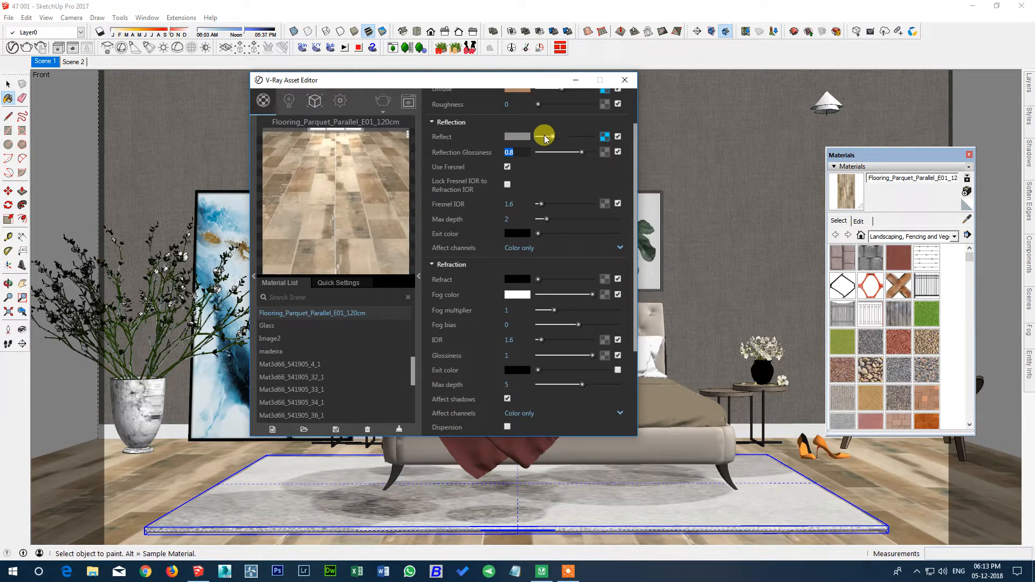
scroll(487, 356, down, 2)
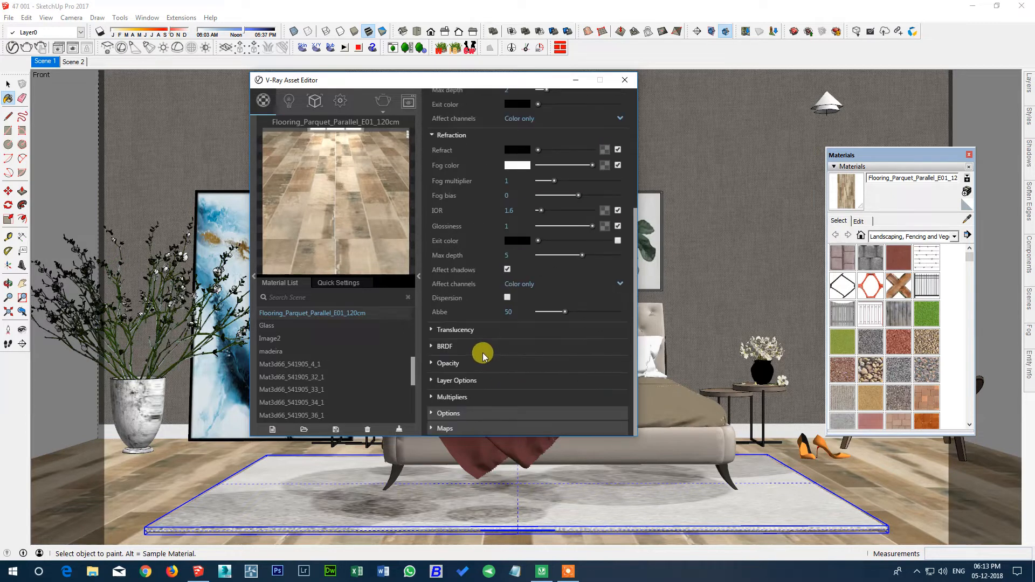
click(449, 413)
scroll(490, 397, down, 2)
scroll(501, 351, up, 5)
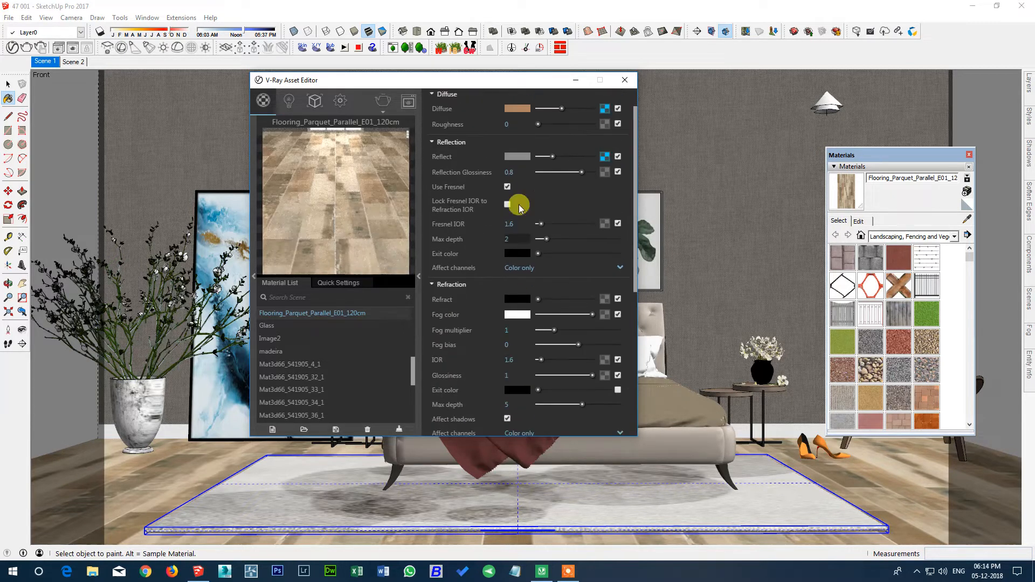
View the RGB values of the parquet material's reflection colour and close the colour dialog
click(516, 157)
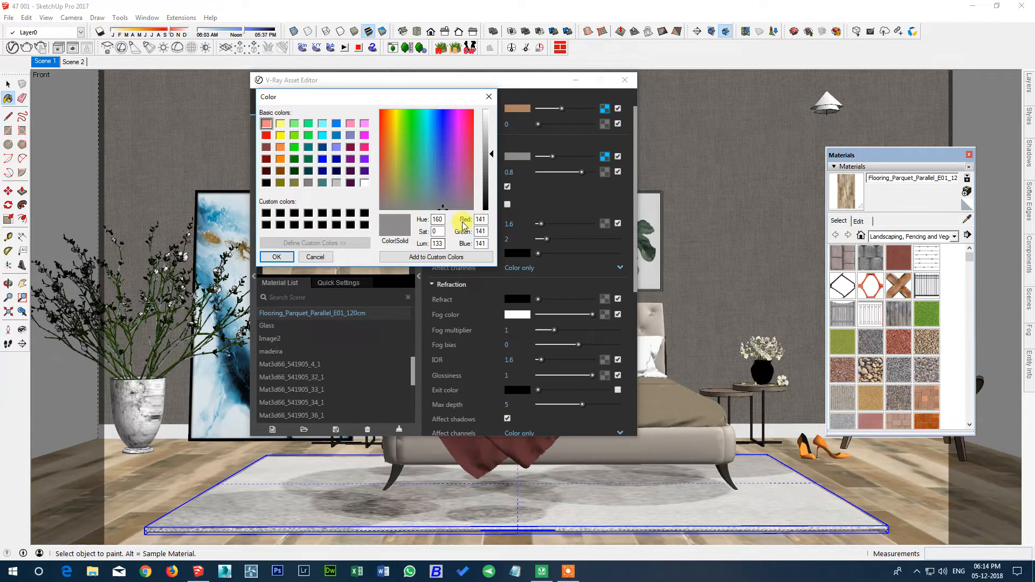
key(Tab)
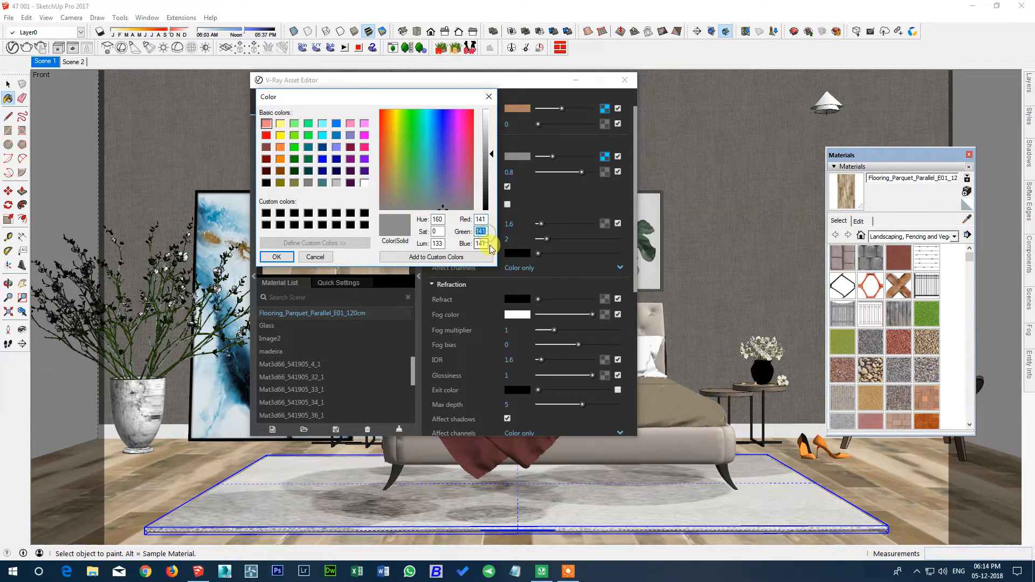
click(276, 257)
Examine the parquet material's bump map, including its bitmap file and multiplier
scroll(431, 275, down, 5)
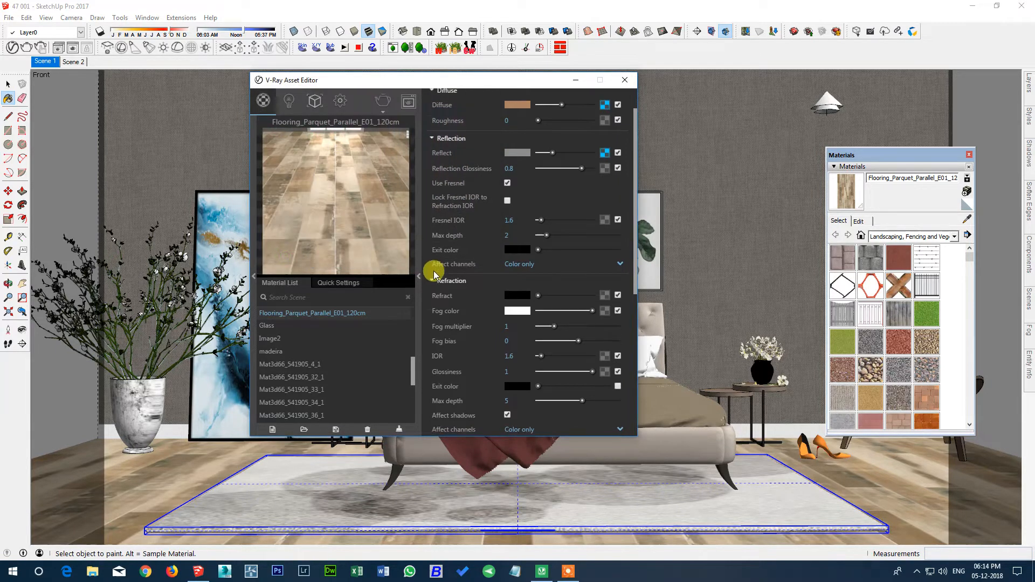
click(444, 428)
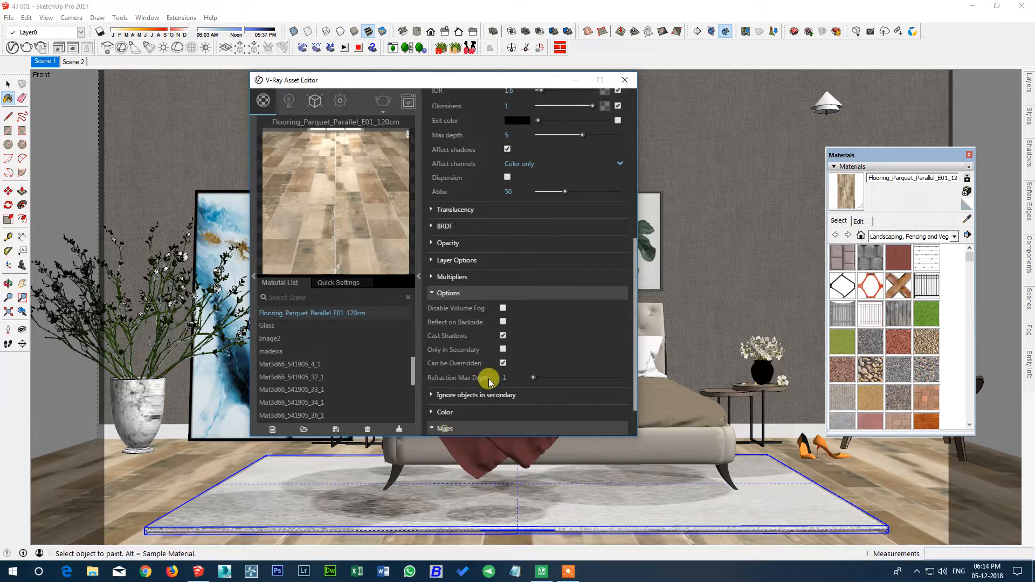
scroll(487, 377, down, 1)
scroll(485, 377, down, 1)
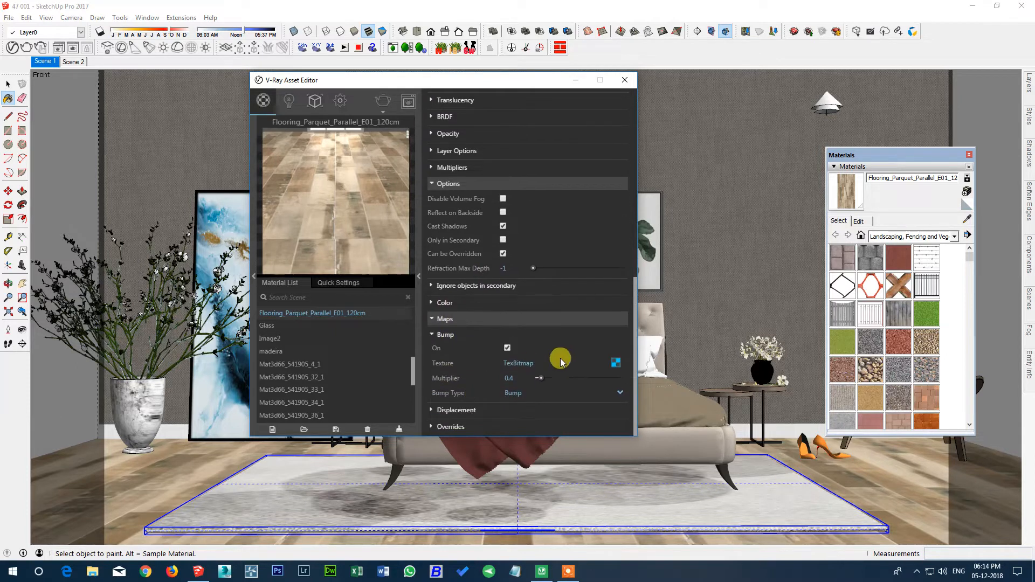
click(614, 364)
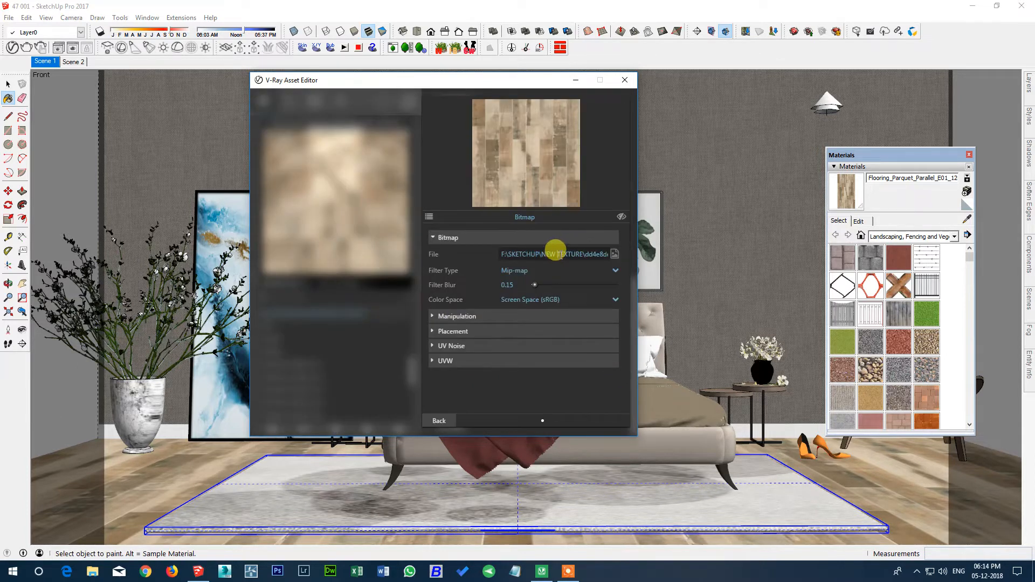
click(451, 422)
double_click(511, 378)
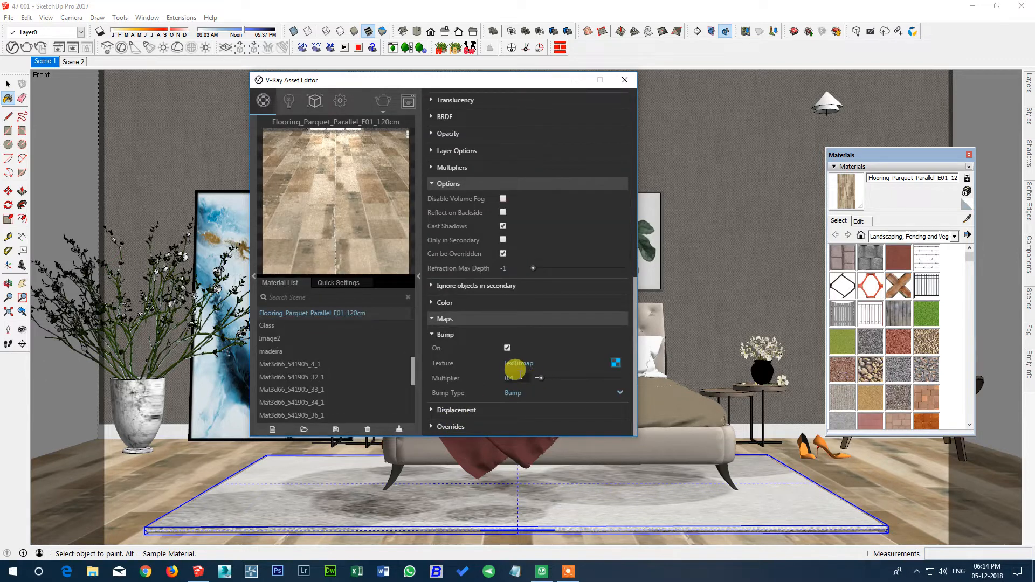
Check the parquet material's displacement settings, collapse them, and look over its diffuse and reflection parameters again
click(453, 411)
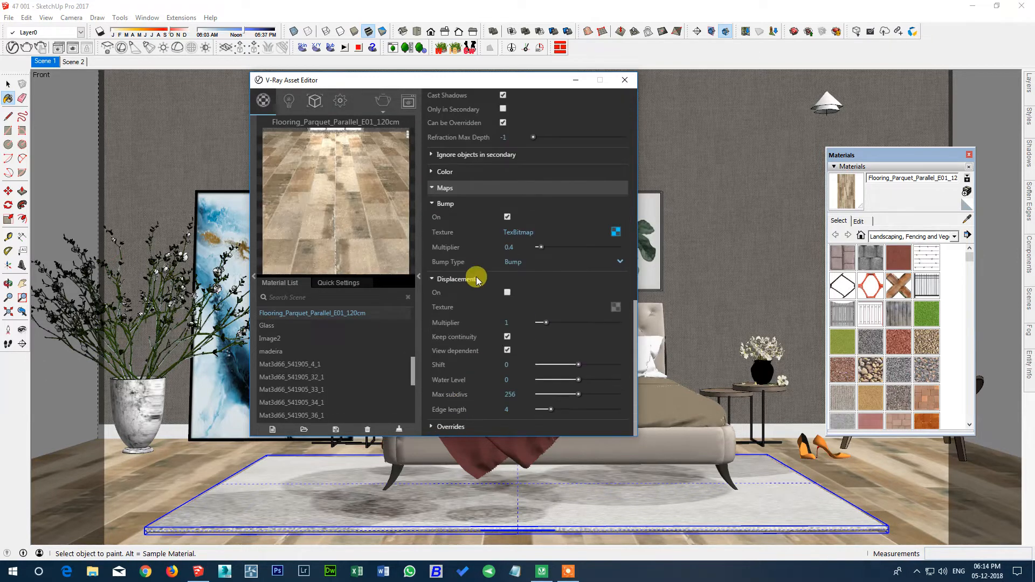
click(458, 277)
scroll(443, 332, up, 10)
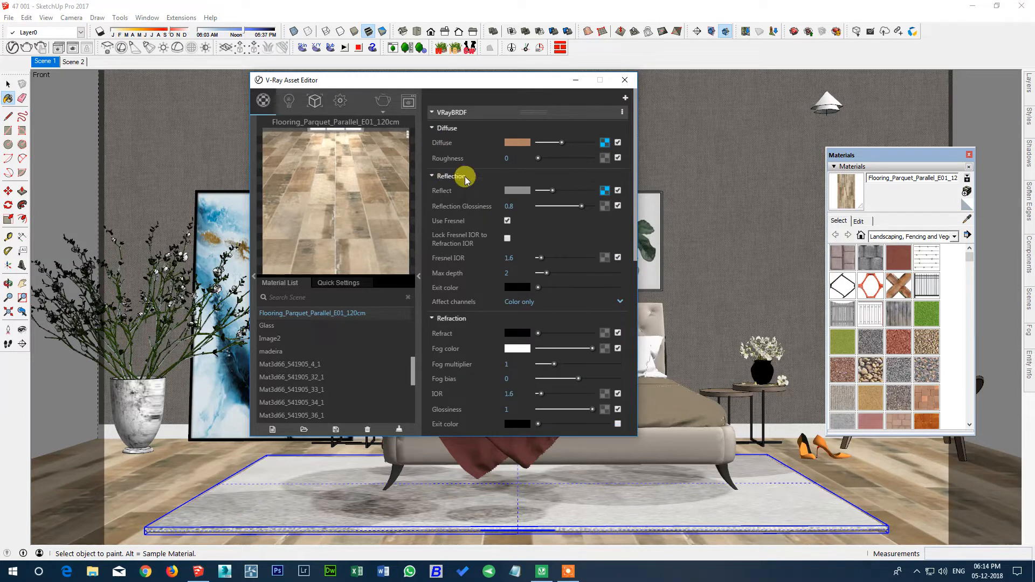
scroll(485, 221, down, 5)
scroll(485, 337, up, 5)
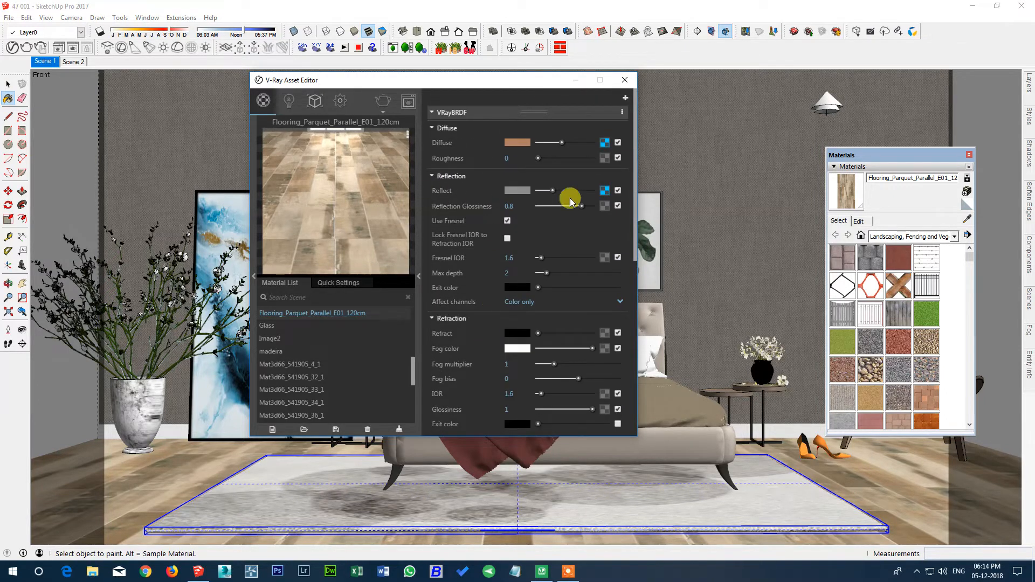
Show the V-Ray render settings, close the Materials window, and switch to the Select tool
click(340, 101)
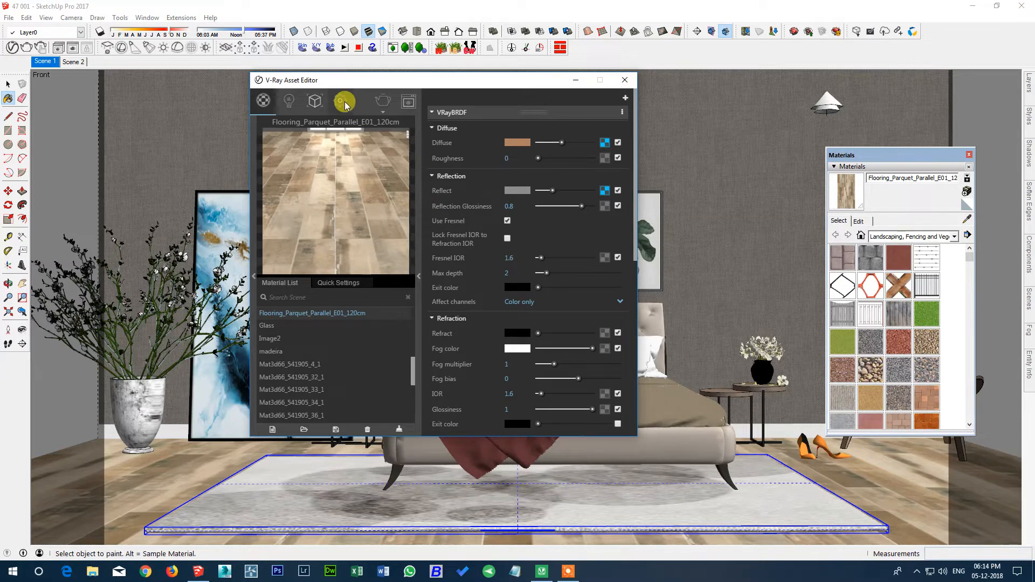
click(968, 156)
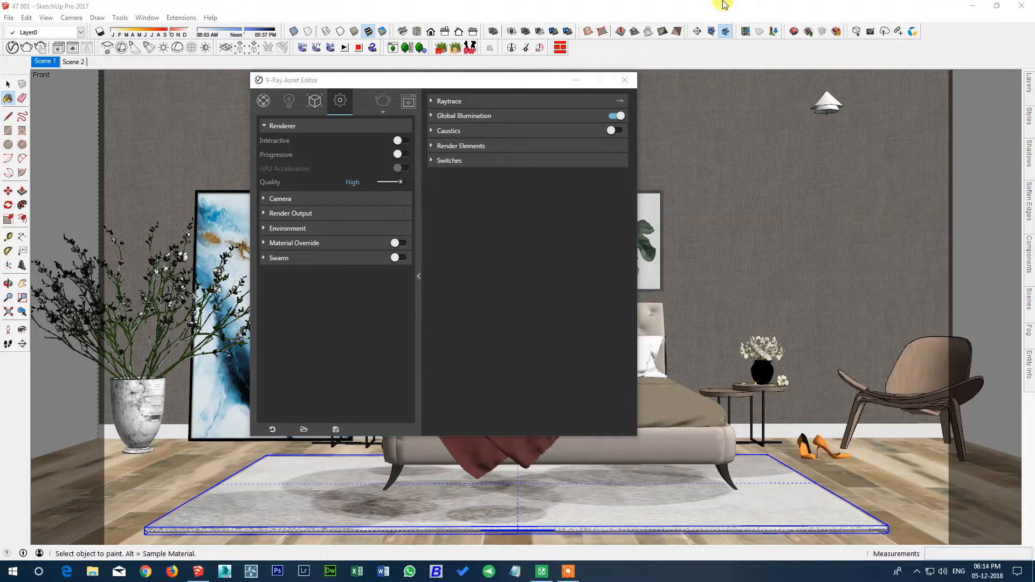
key(space)
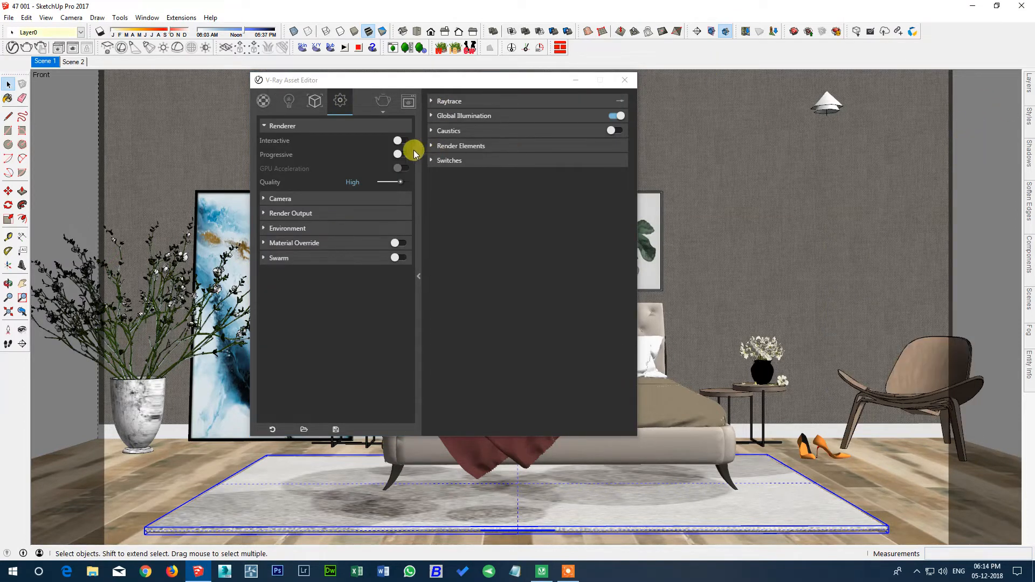
Examine the camera type and exposure value along with the render output's image dimensions and aspect ratio
click(303, 200)
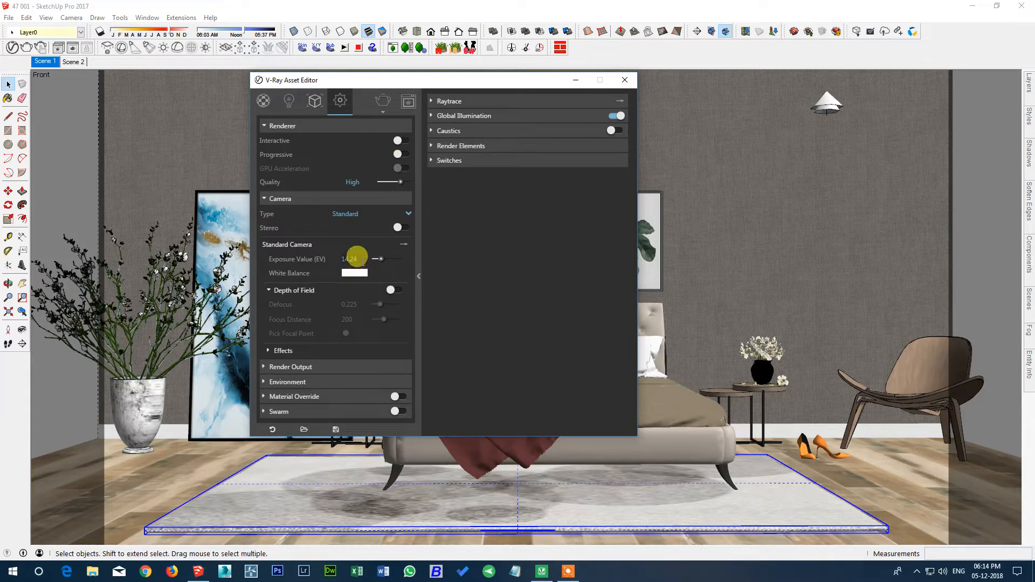
click(302, 366)
scroll(351, 345, down, 2)
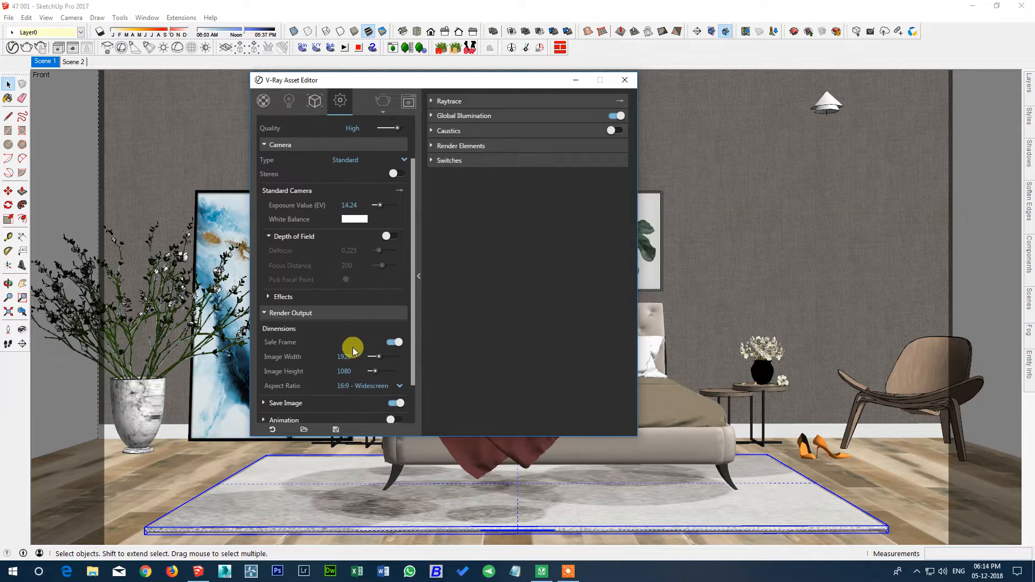
scroll(318, 345, down, 2)
Check the render's save-image file and animation options, and collapse the render output and camera settings
click(288, 354)
scroll(360, 349, down, 1)
click(335, 351)
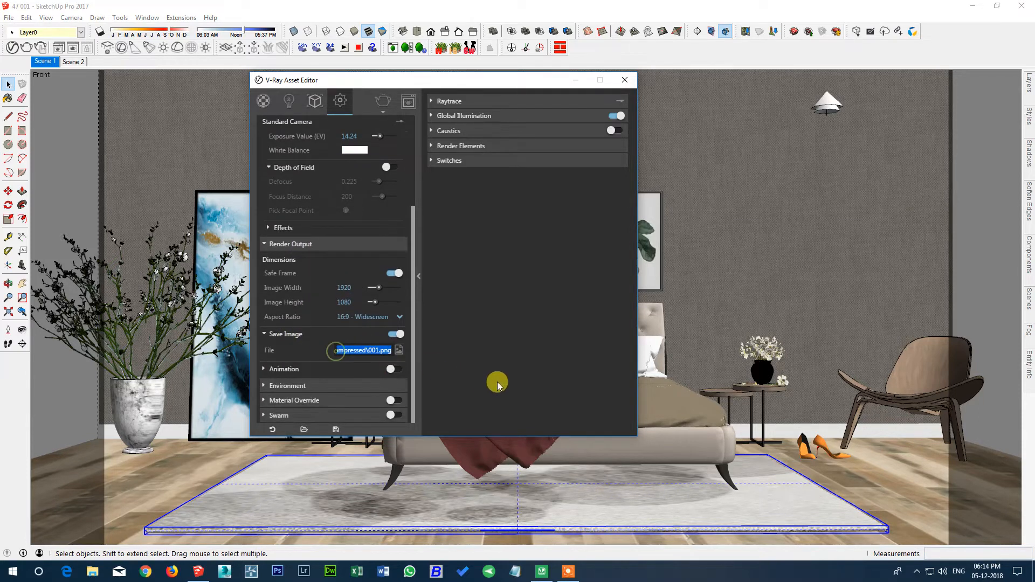
click(296, 369)
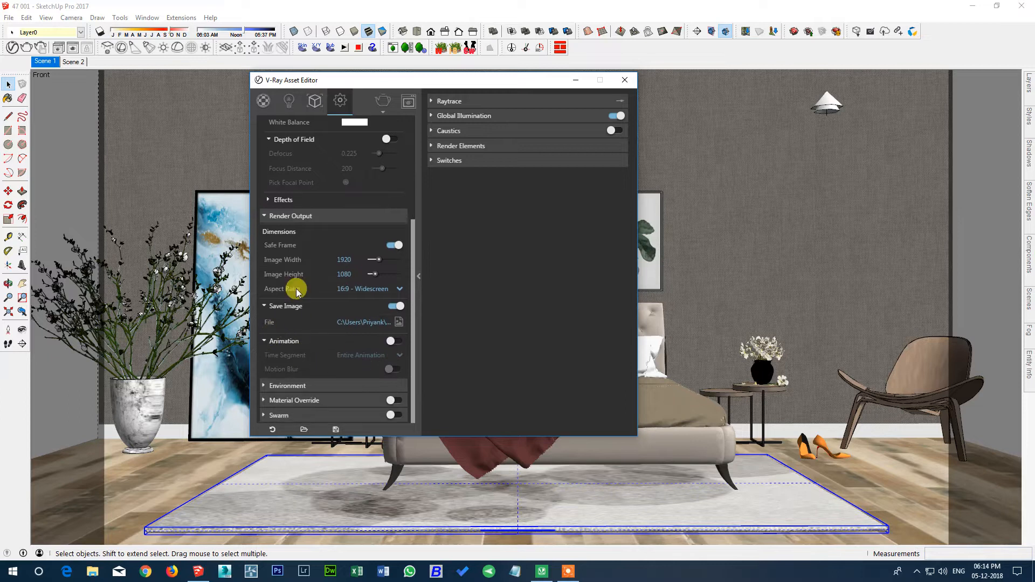
click(280, 215)
click(277, 200)
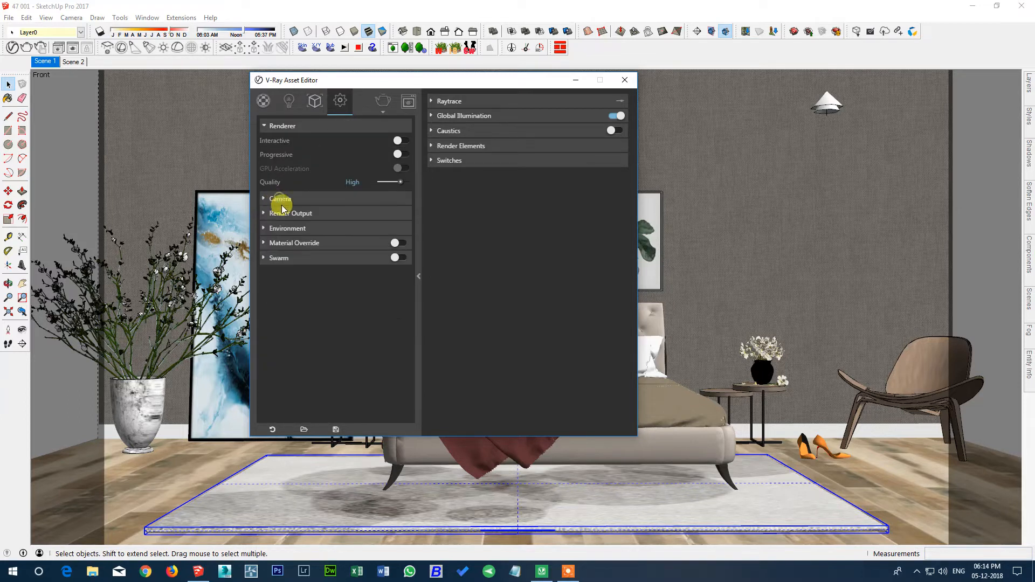
View the environment background's value and the Sky texture assigned to it
click(295, 228)
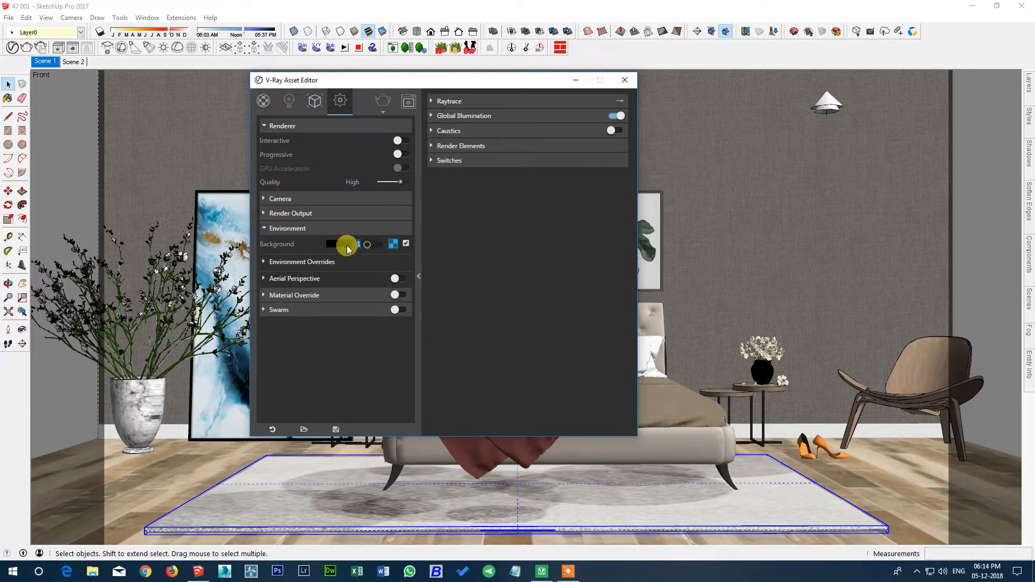
click(395, 243)
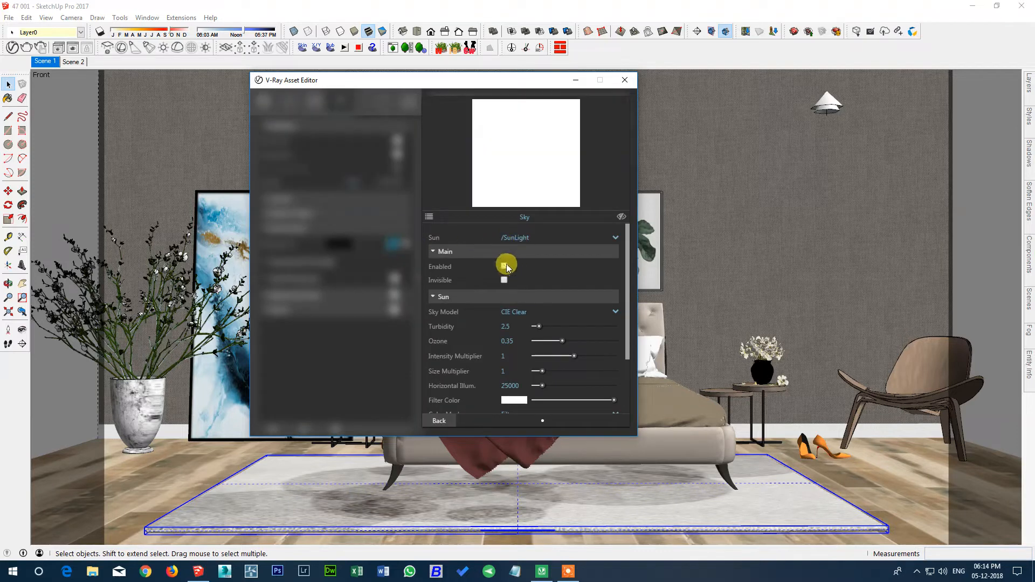
click(439, 420)
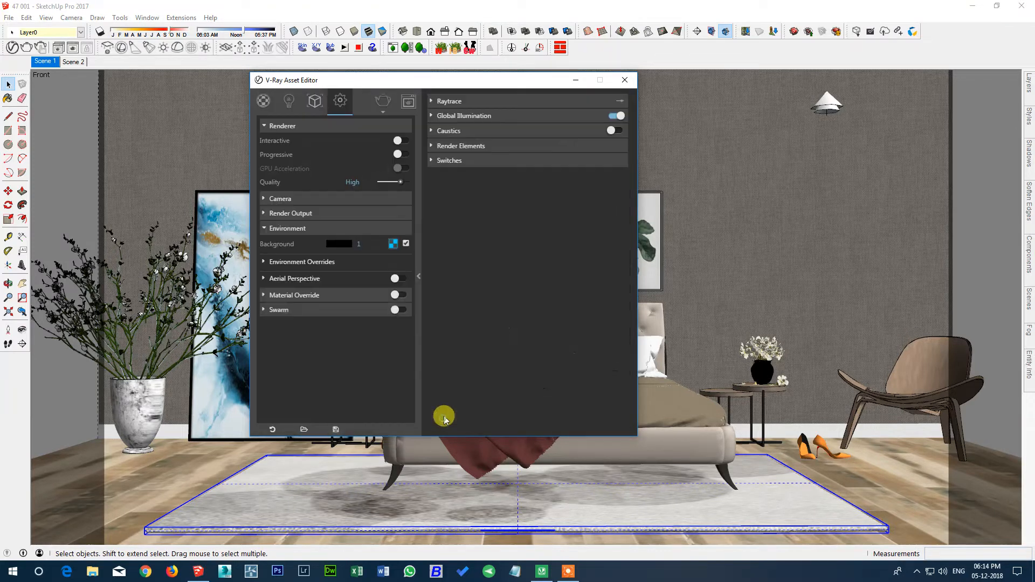
Examine the GI (Skylight) override's intensity, Sky texture and colour values, and collapse the environment settings
click(313, 261)
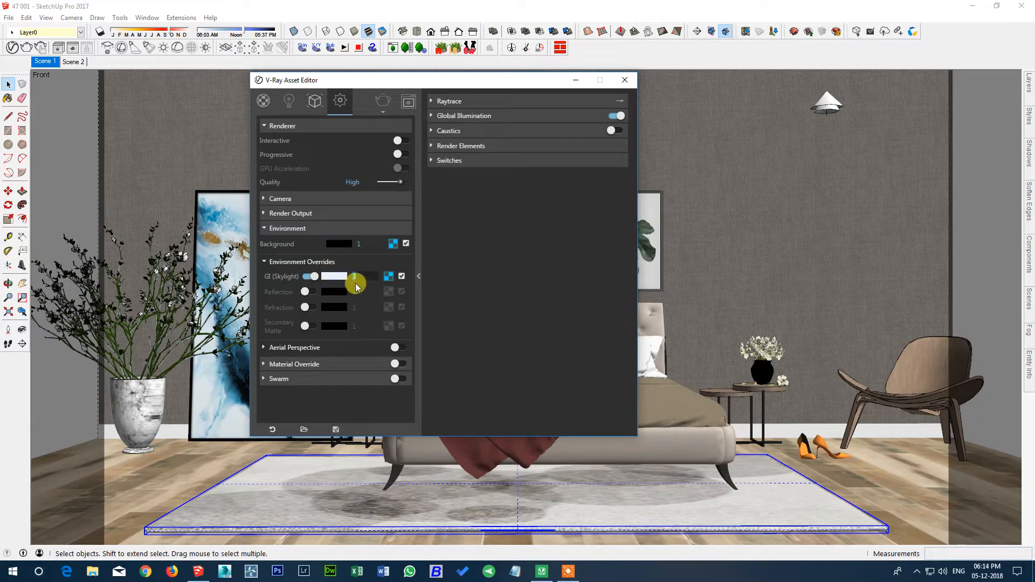
click(389, 278)
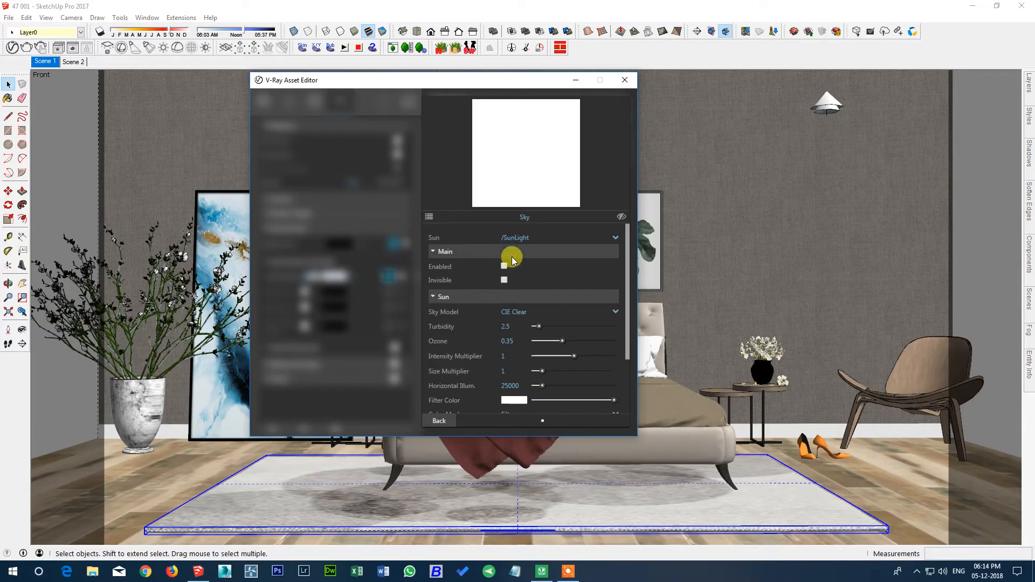
click(438, 420)
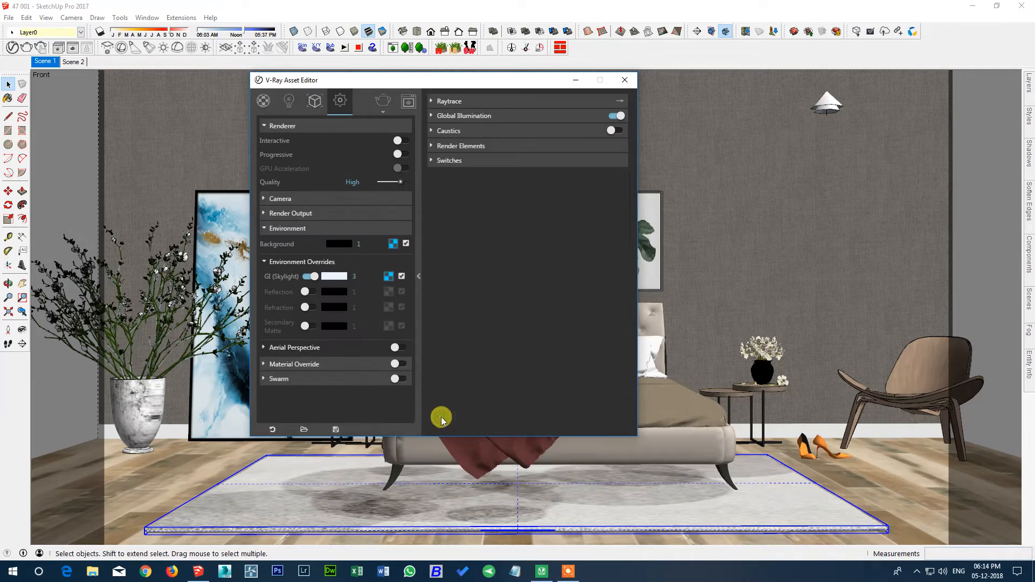
click(333, 281)
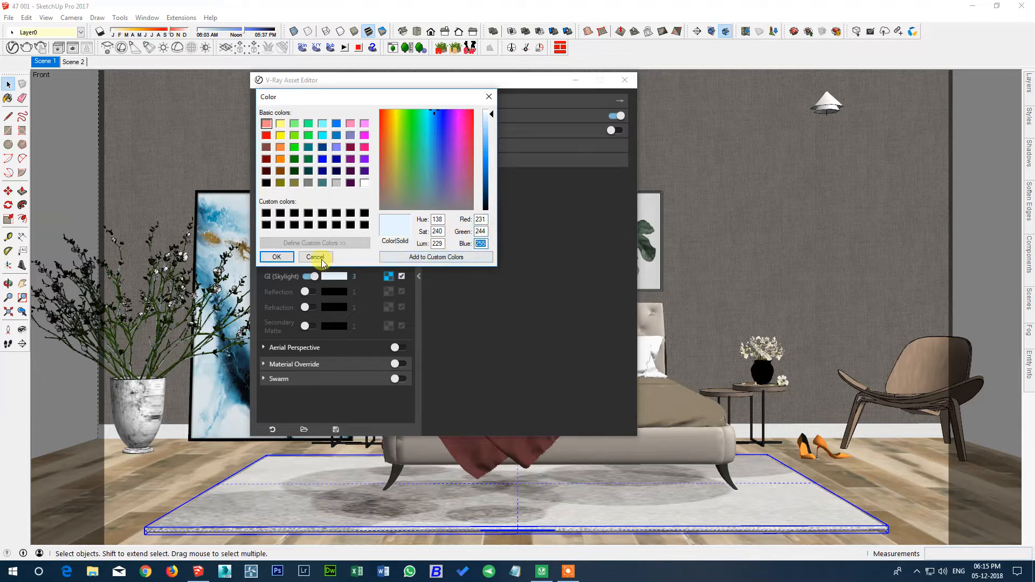
click(276, 256)
click(286, 228)
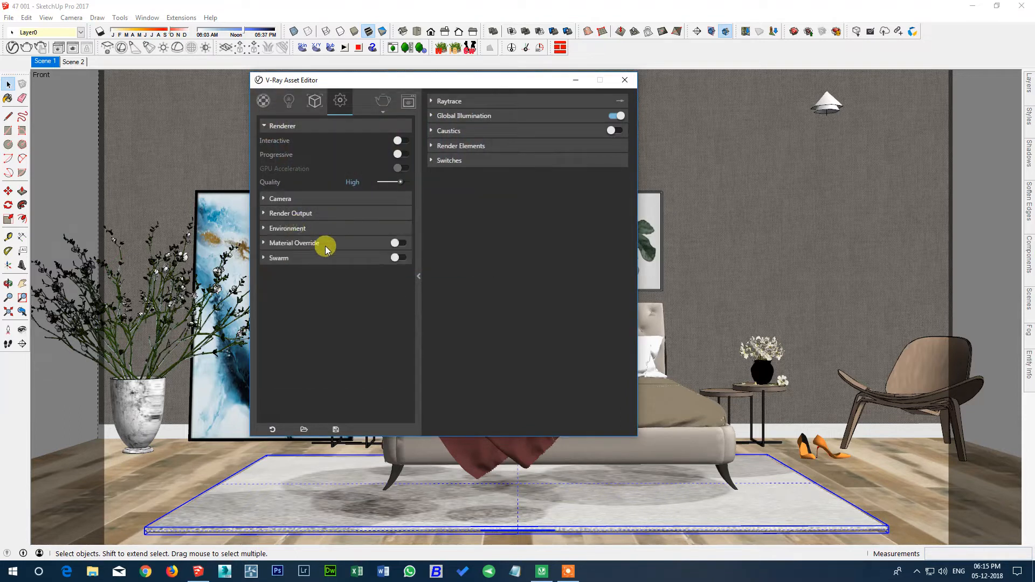
Examine the Raytrace quality, Global Illumination, Caustics and Render Elements settings
click(472, 101)
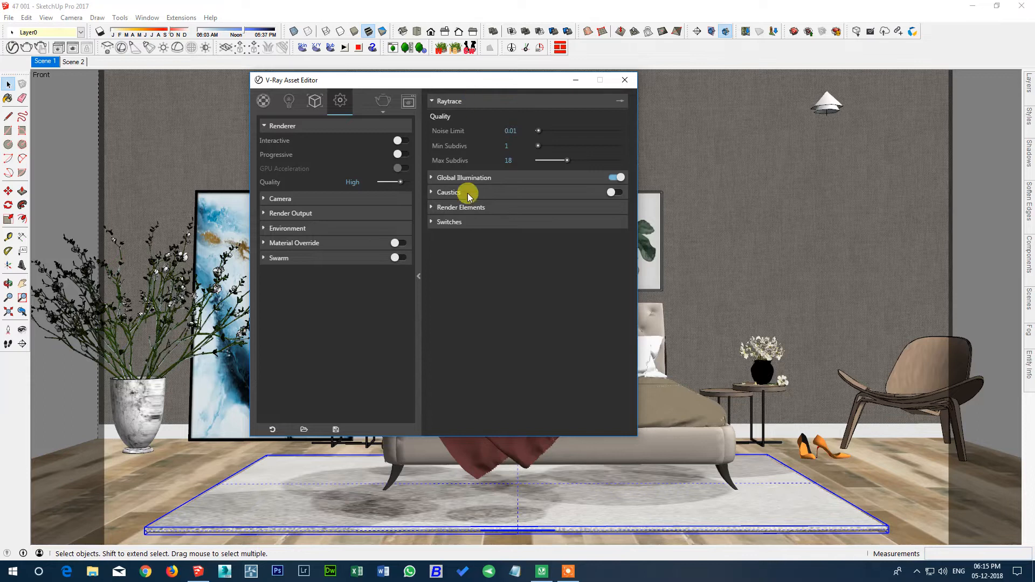
click(468, 177)
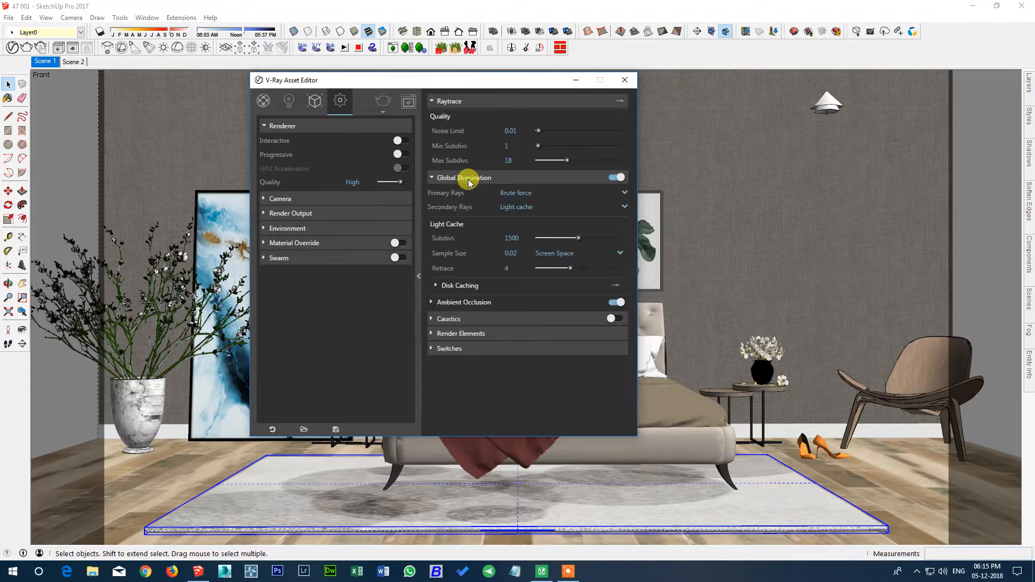
click(474, 320)
click(459, 394)
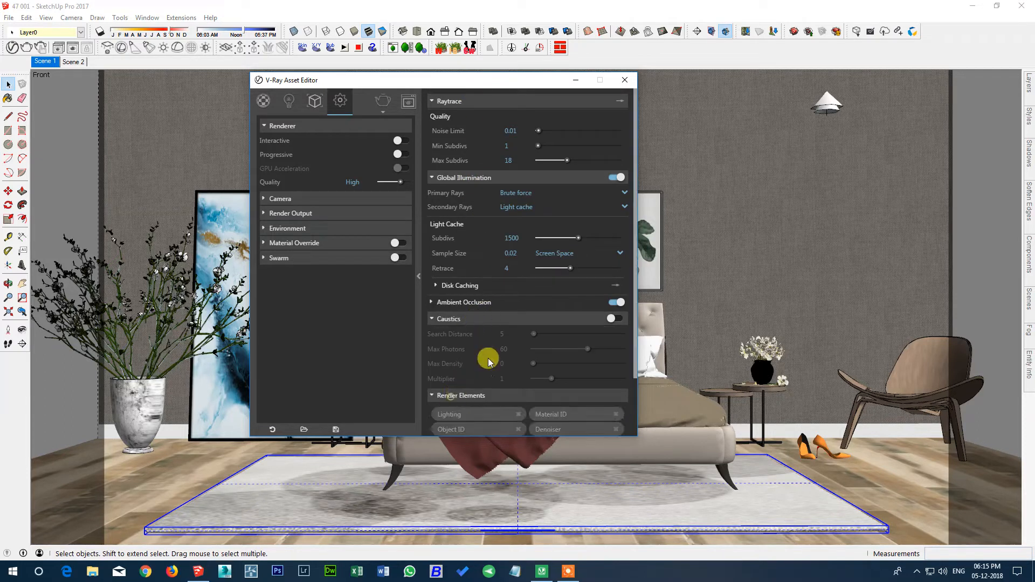
scroll(485, 366, down, 2)
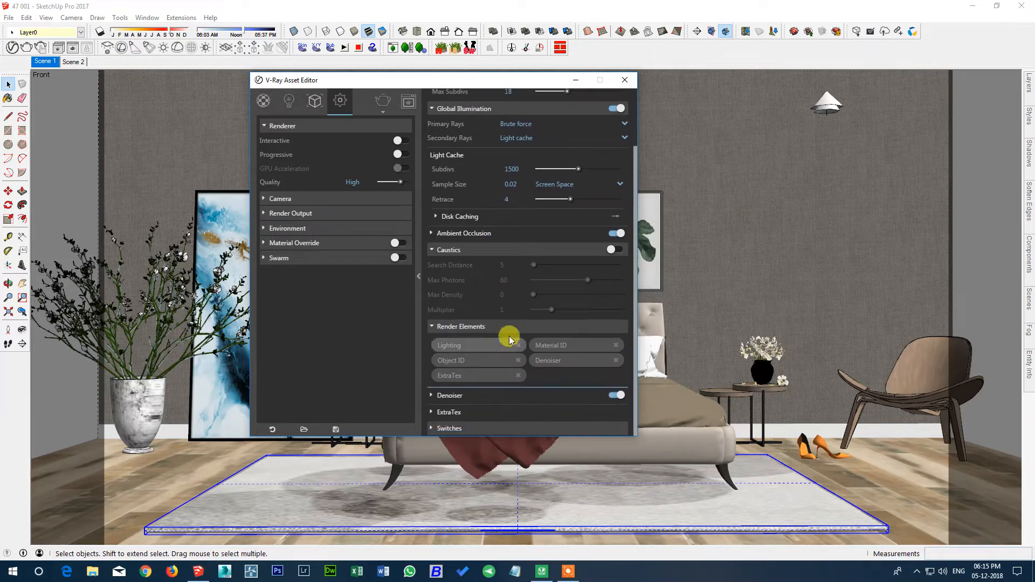
Examine the ExtraTex render element's options and the Denoiser's preset choices in the render elements settings
click(456, 414)
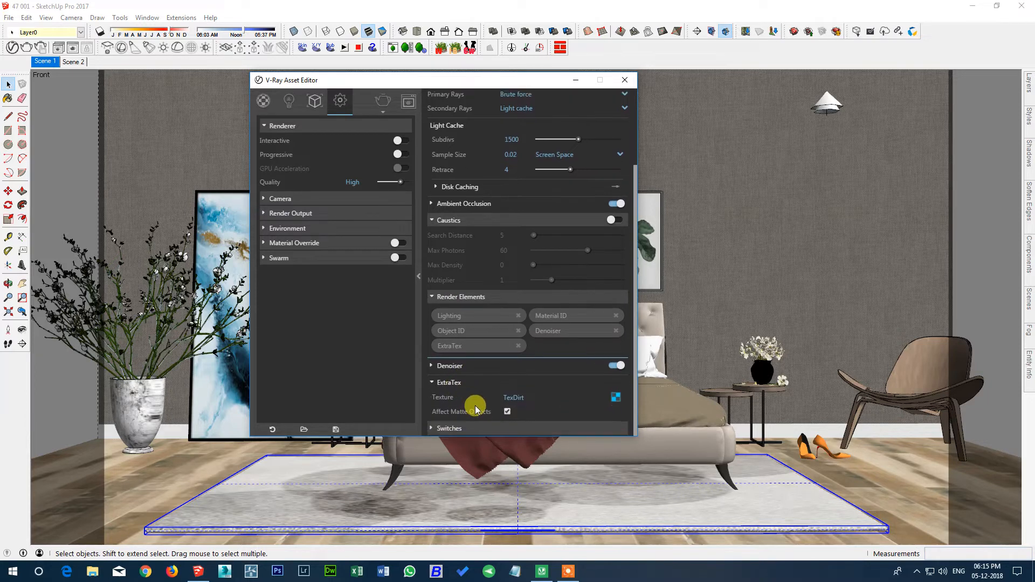
click(548, 348)
click(555, 366)
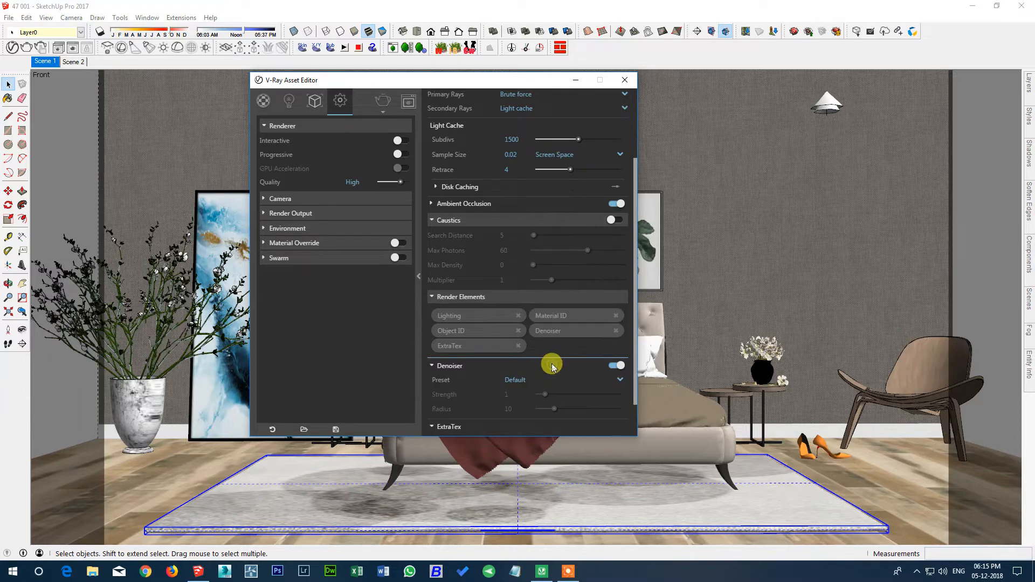
click(516, 381)
click(516, 381)
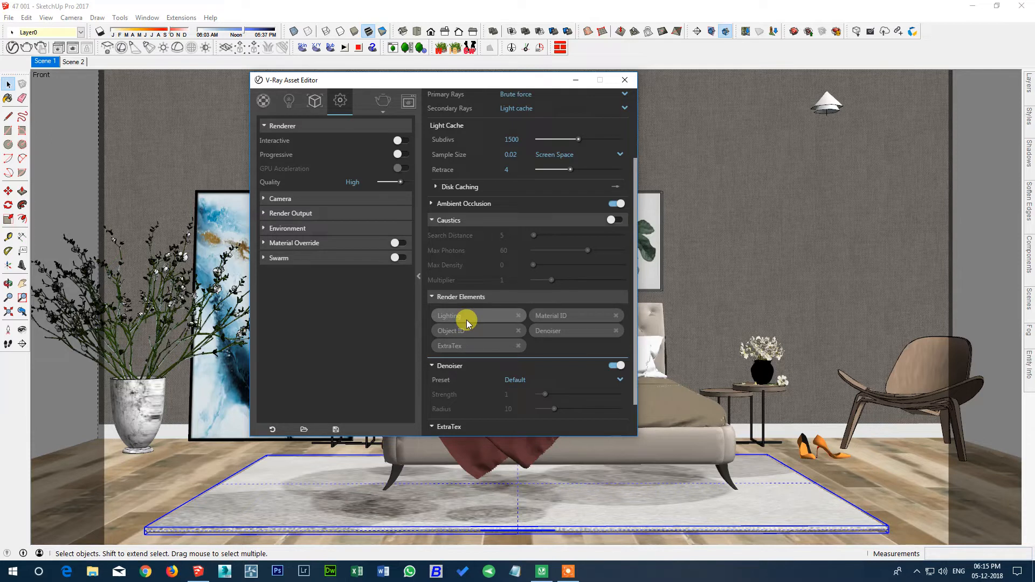
Choose Dirt as the texture of the ExtraTex render element and return to the render settings
click(478, 344)
click(616, 397)
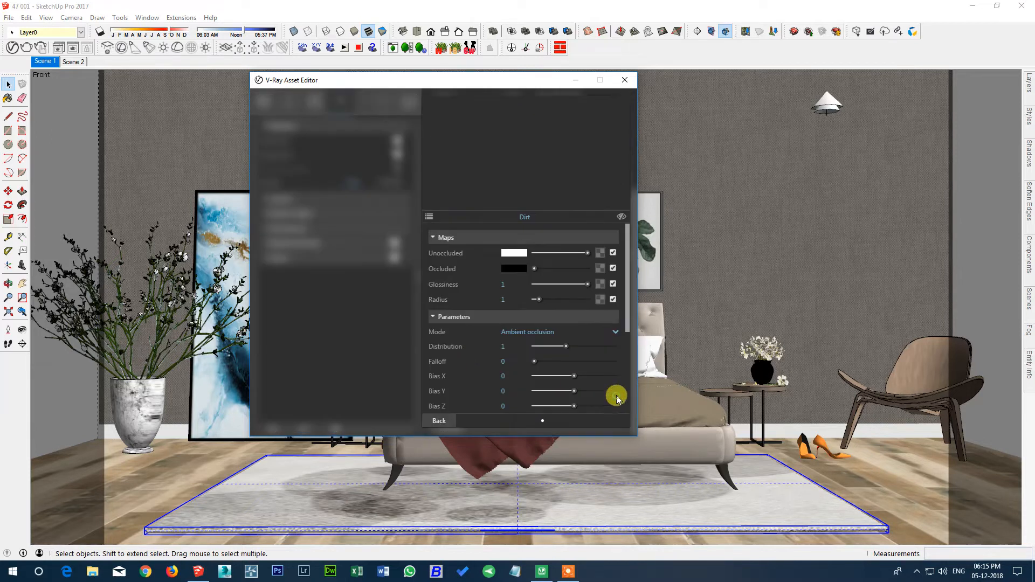
click(428, 216)
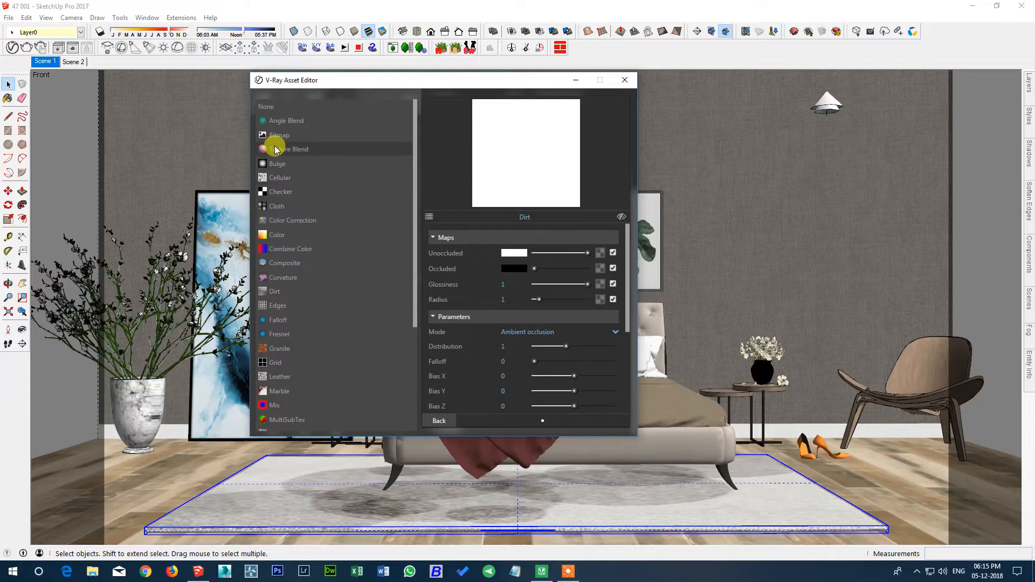
click(273, 292)
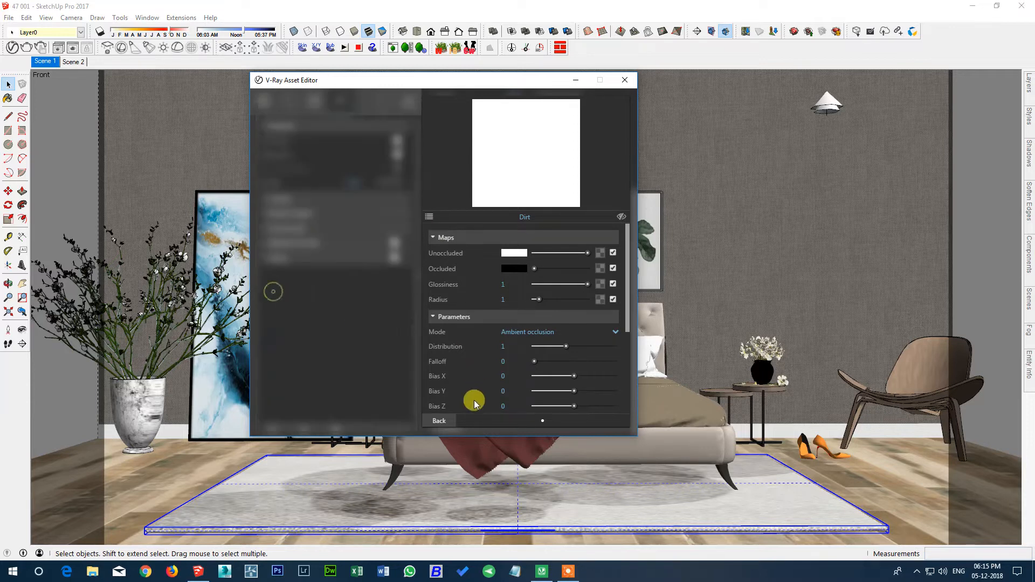
click(448, 421)
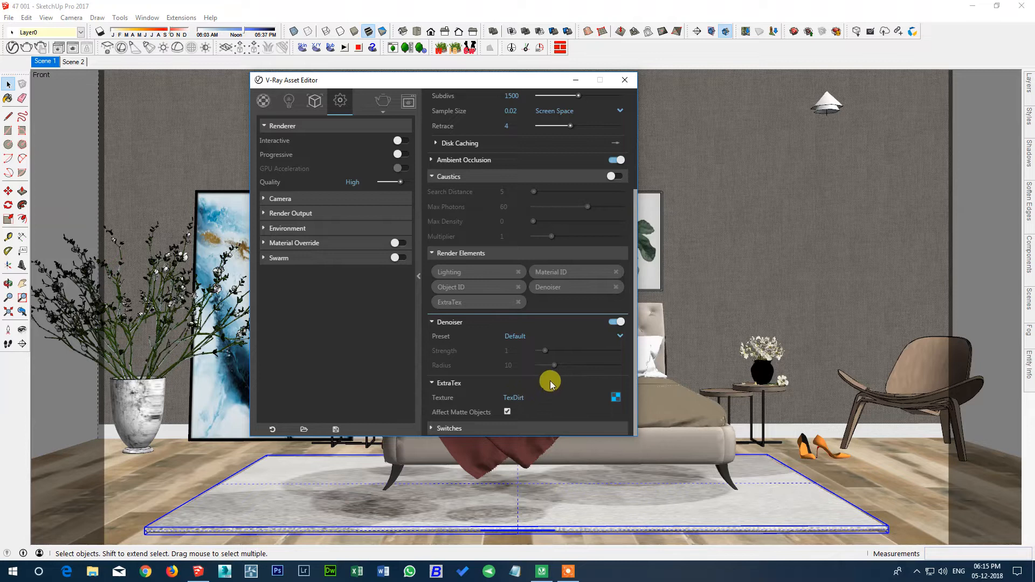
Review the geometry and light switches with Render Elements collapsed, and close the Asset Editor
click(441, 428)
click(435, 252)
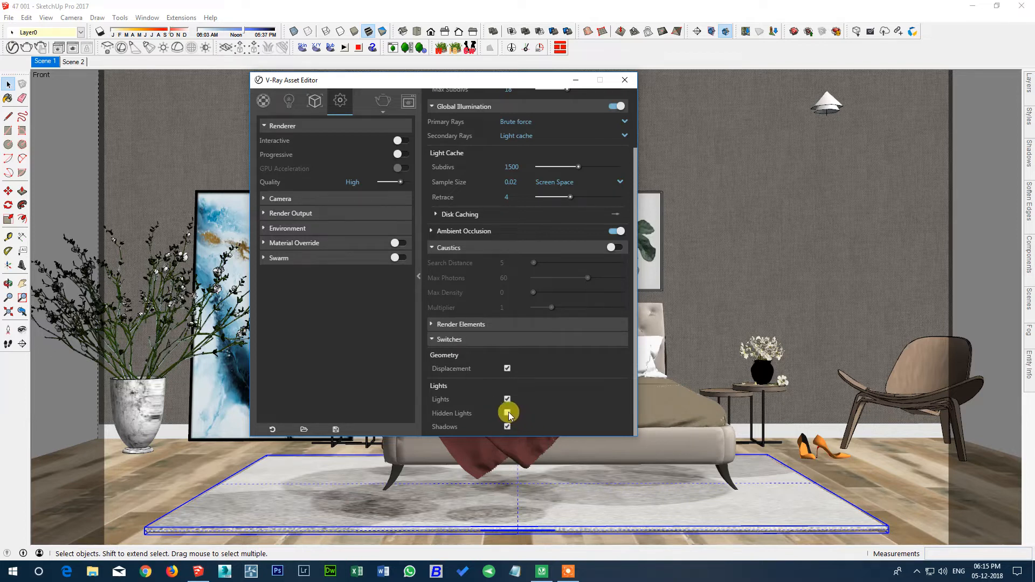
scroll(593, 178, up, 2)
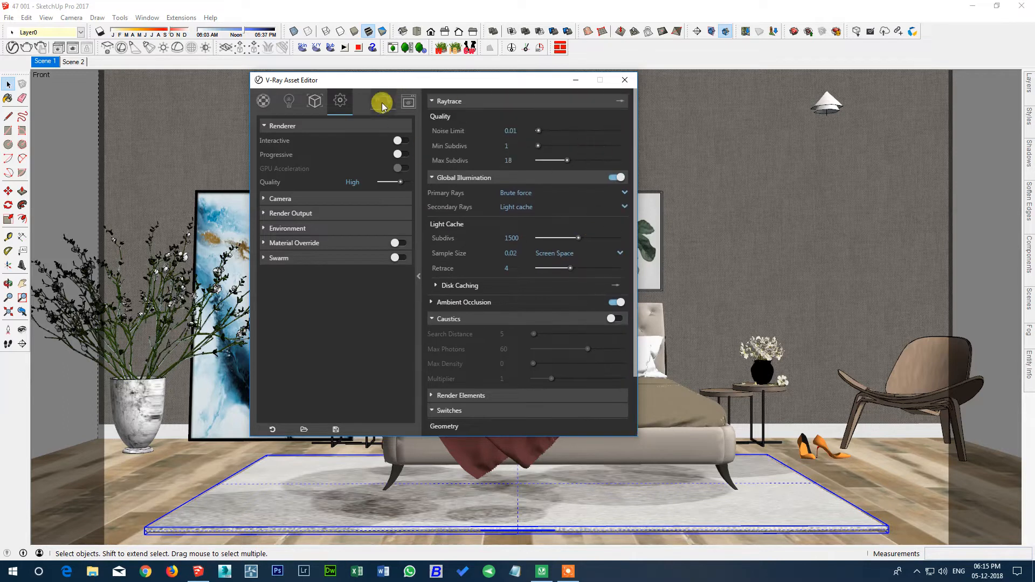
click(624, 82)
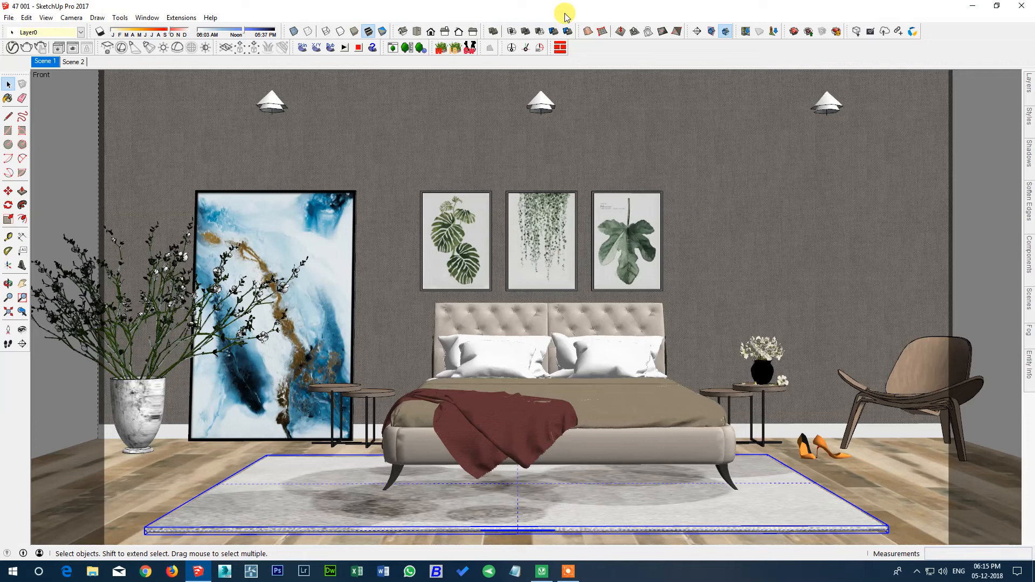
Render Scene 1 and Scene 2 of the bedroom with V-Ray in the frame buffer
click(59, 49)
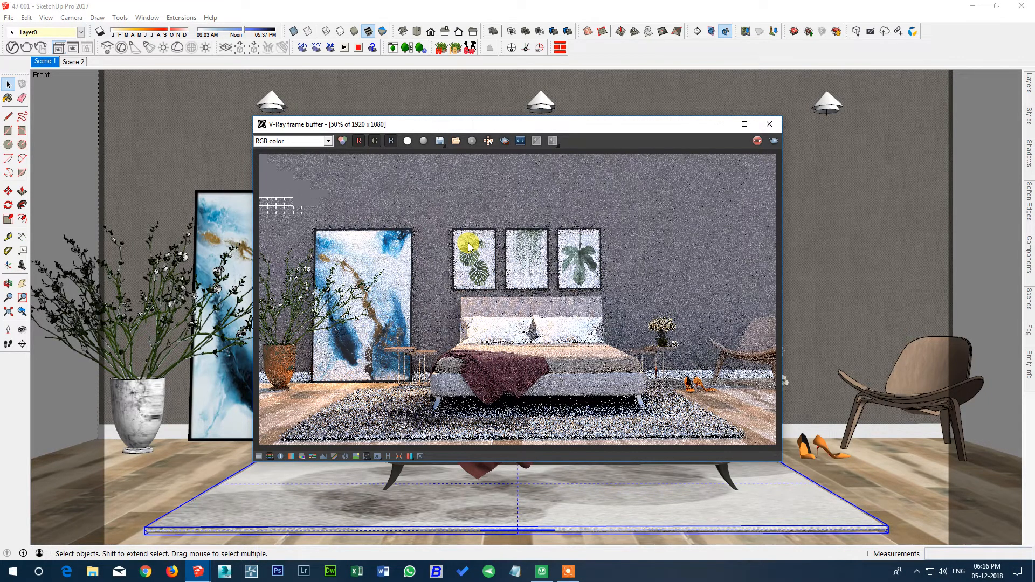
click(568, 571)
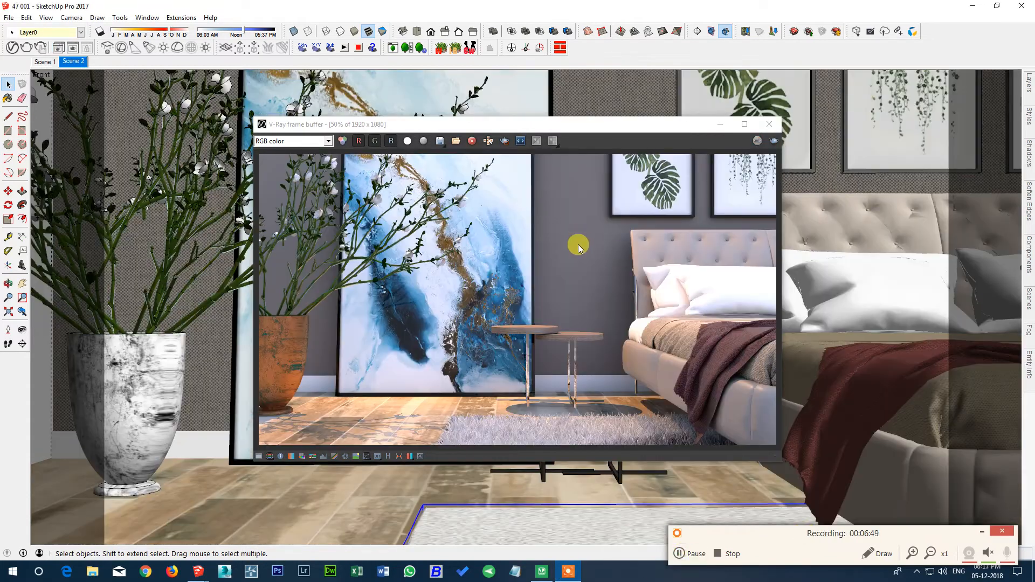
click(981, 531)
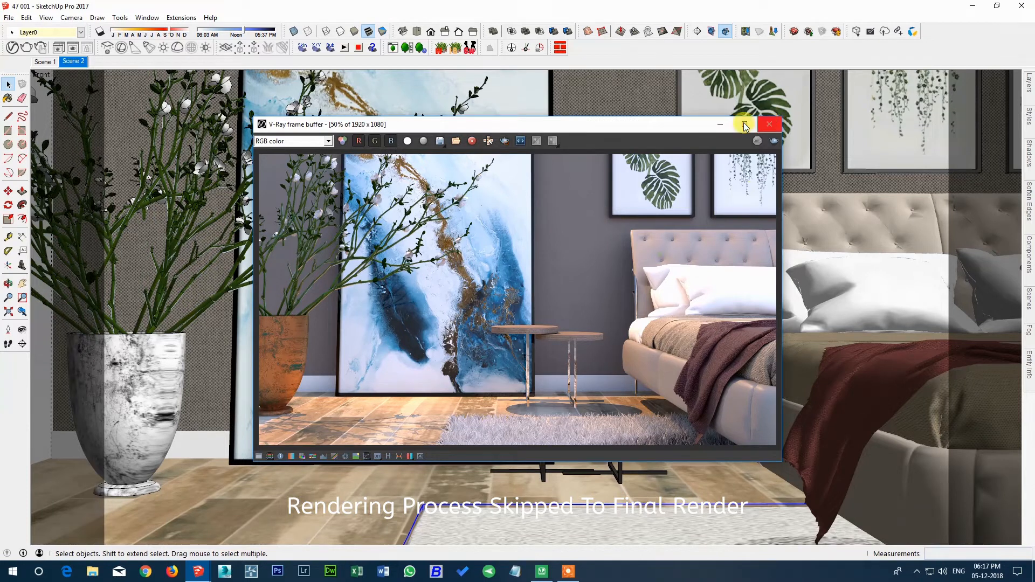
click(93, 570)
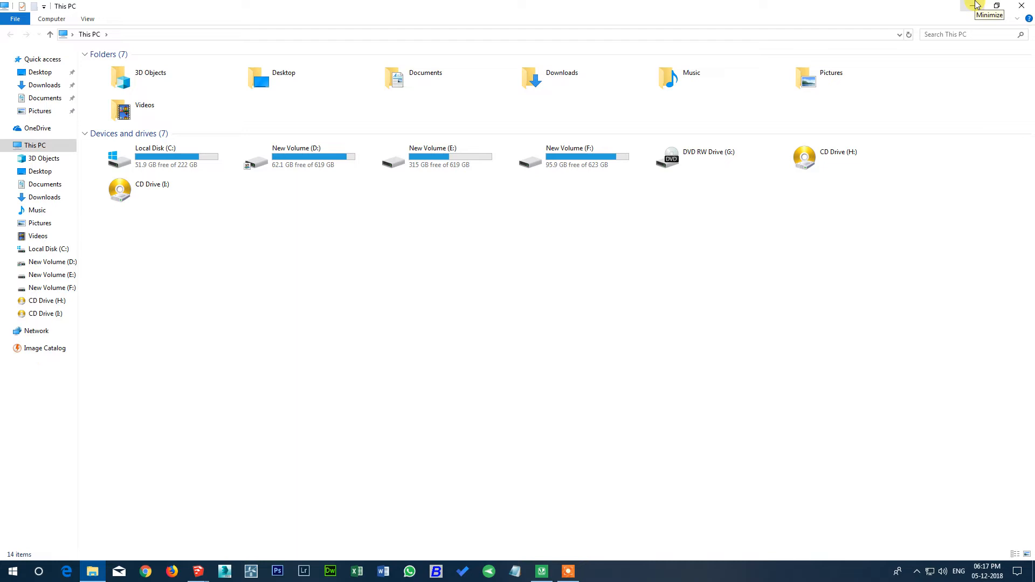
click(975, 5)
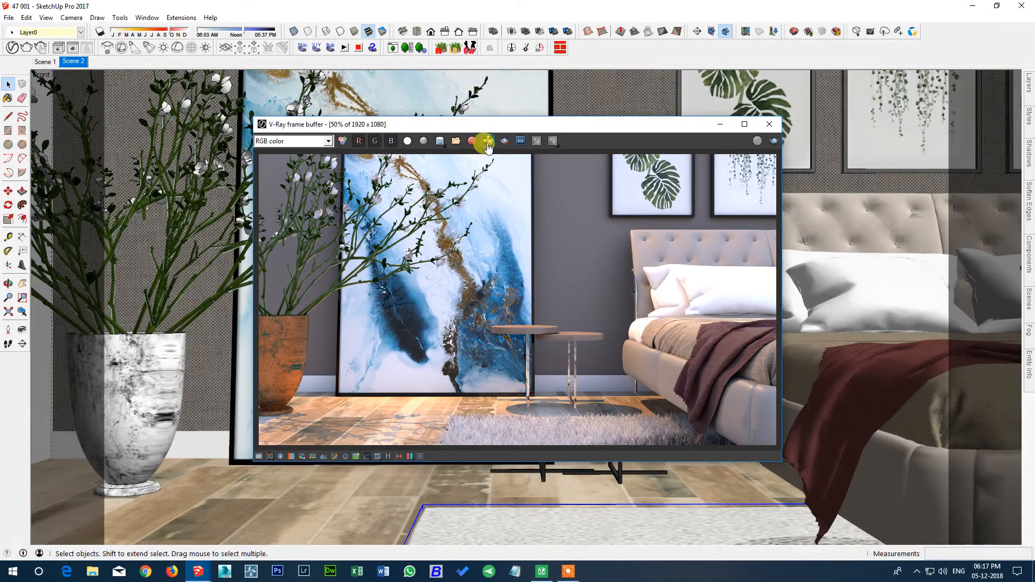
click(440, 142)
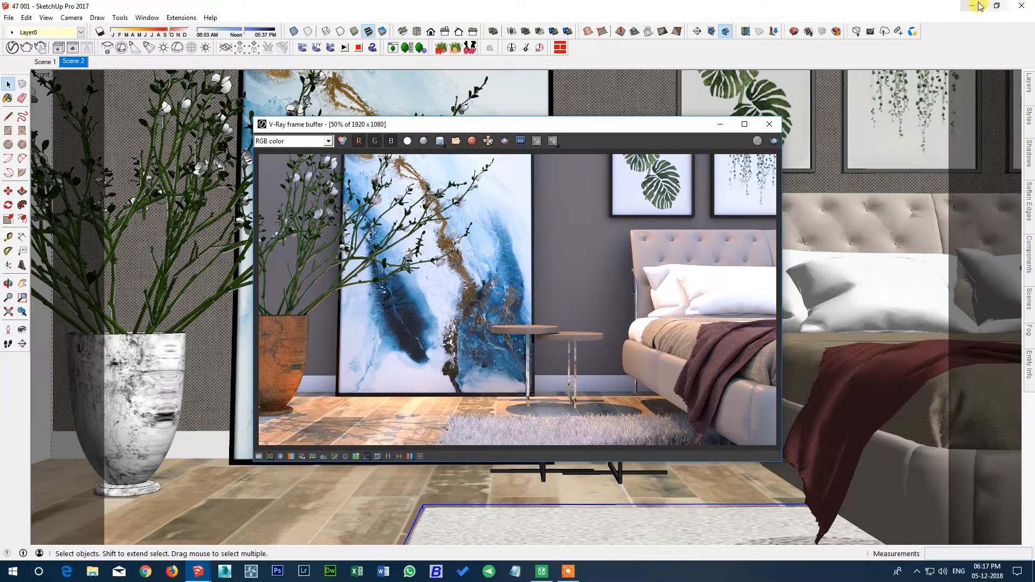
Switch to File Explorer and open the RENDERS folder inside Downloads > Compressed > 47
click(978, 5)
right_click(418, 95)
click(450, 121)
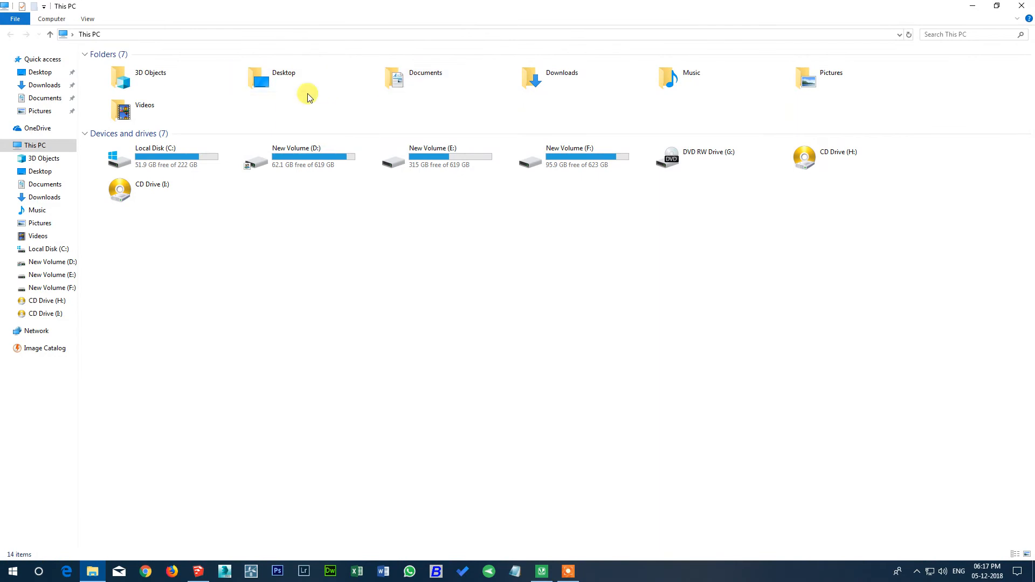
double_click(553, 78)
double_click(115, 81)
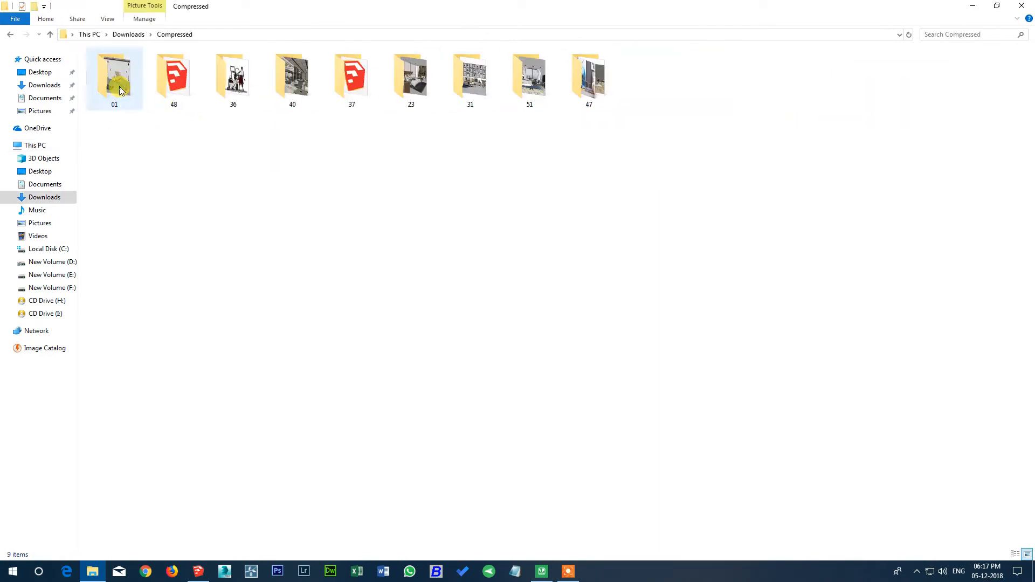
click(587, 88)
double_click(587, 86)
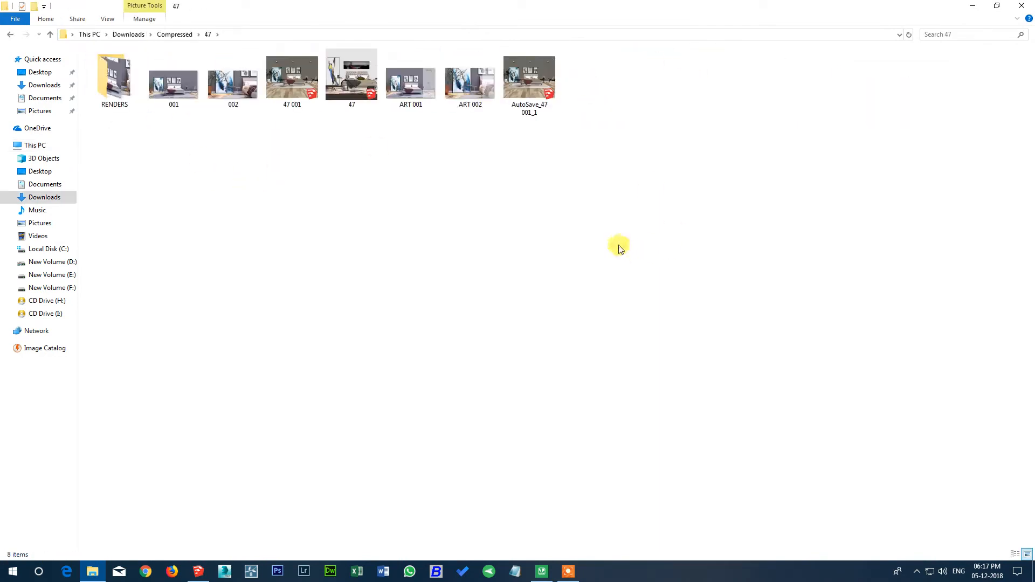
ctrl+scroll(471, 233, up, 5)
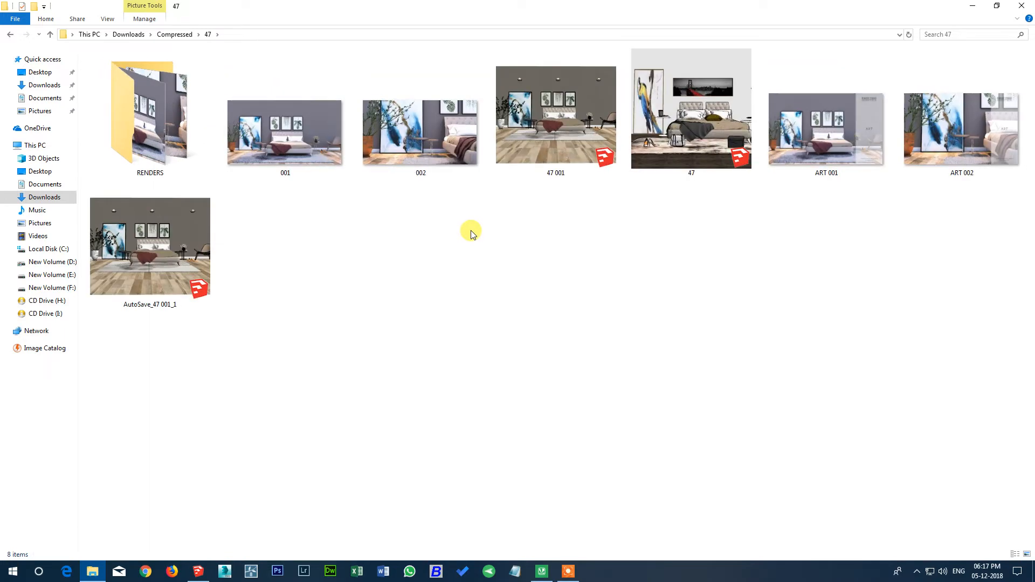
double_click(162, 124)
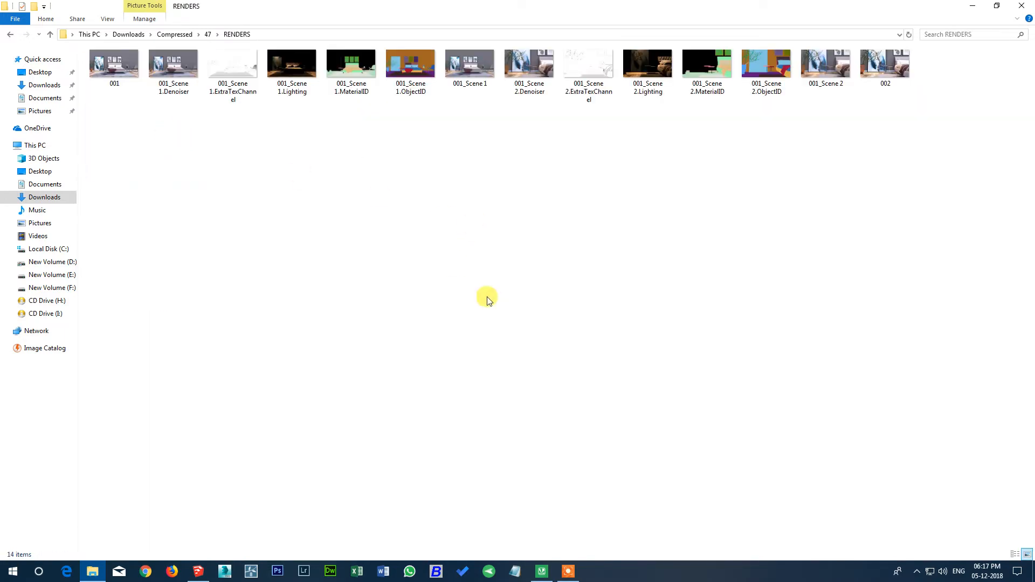
Enlarge the thumbnails in the RENDERS folder and examine the saved renders and render elements of both scenes
right_click(343, 189)
click(405, 236)
ctrl+scroll(409, 235, up, 4)
click(484, 88)
click(508, 206)
click(467, 416)
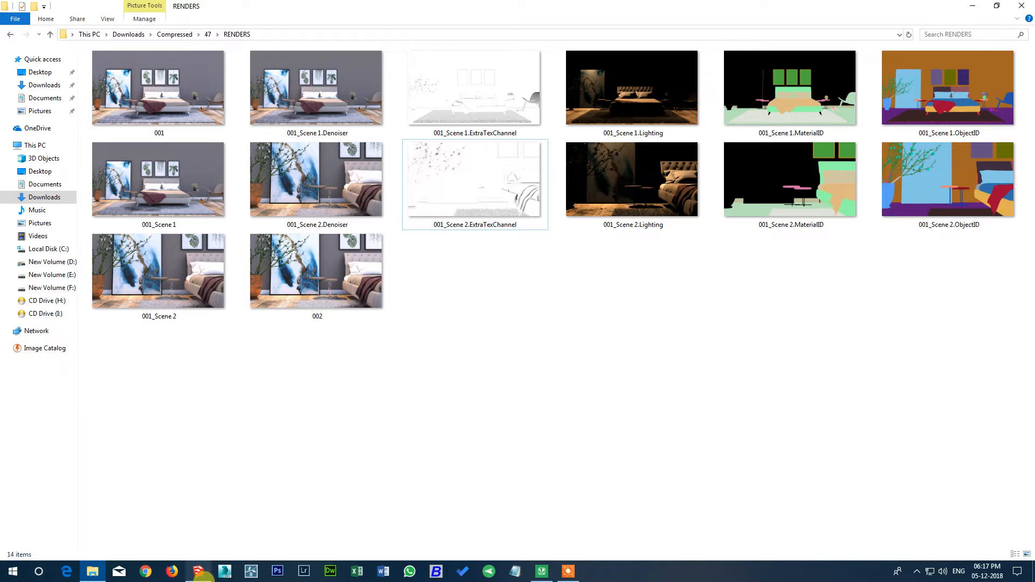
Switch to Photoshop and start the Load Files into Stack script
click(277, 573)
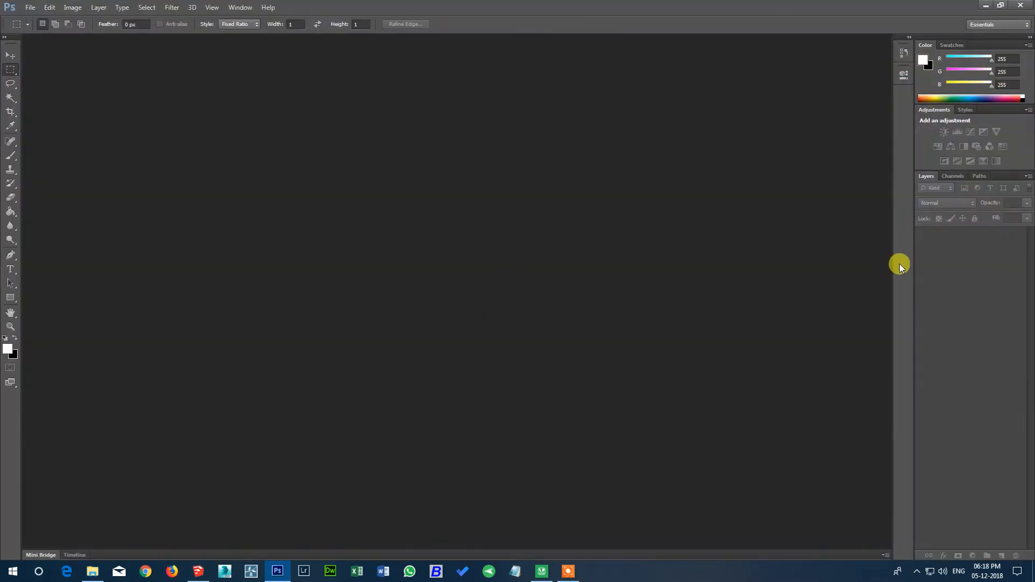
click(30, 7)
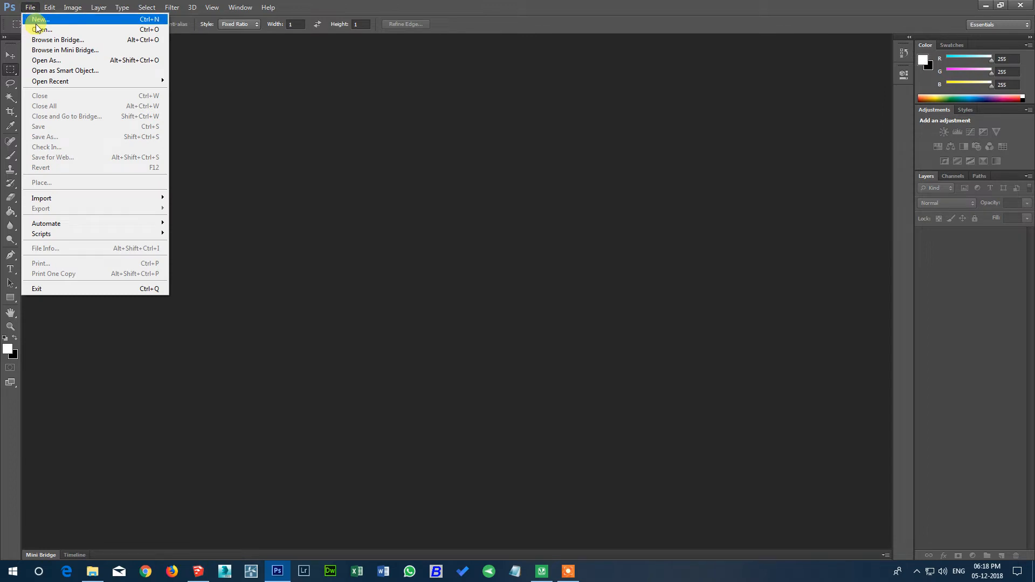
mouse_move(68, 84)
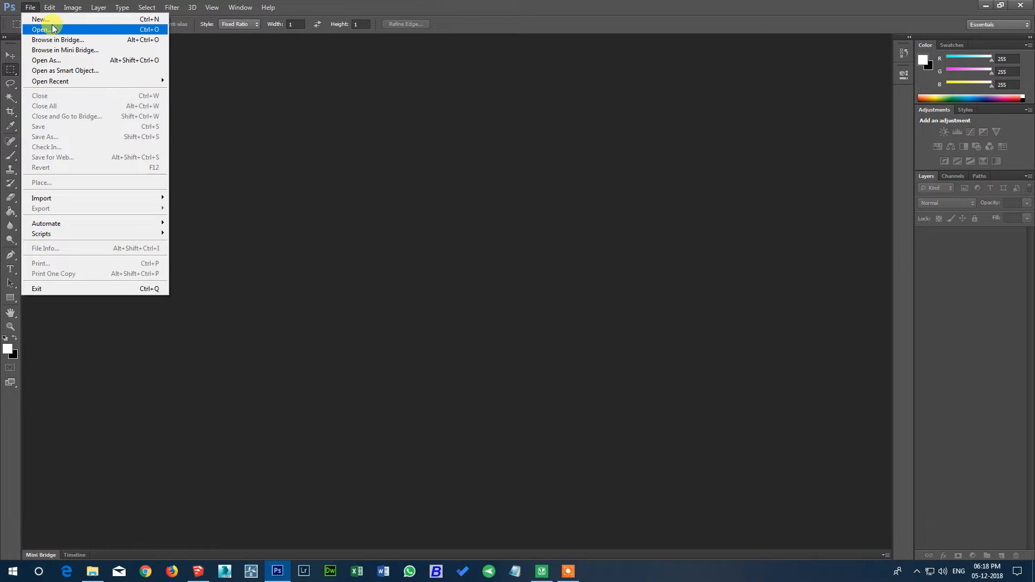
mouse_move(77, 236)
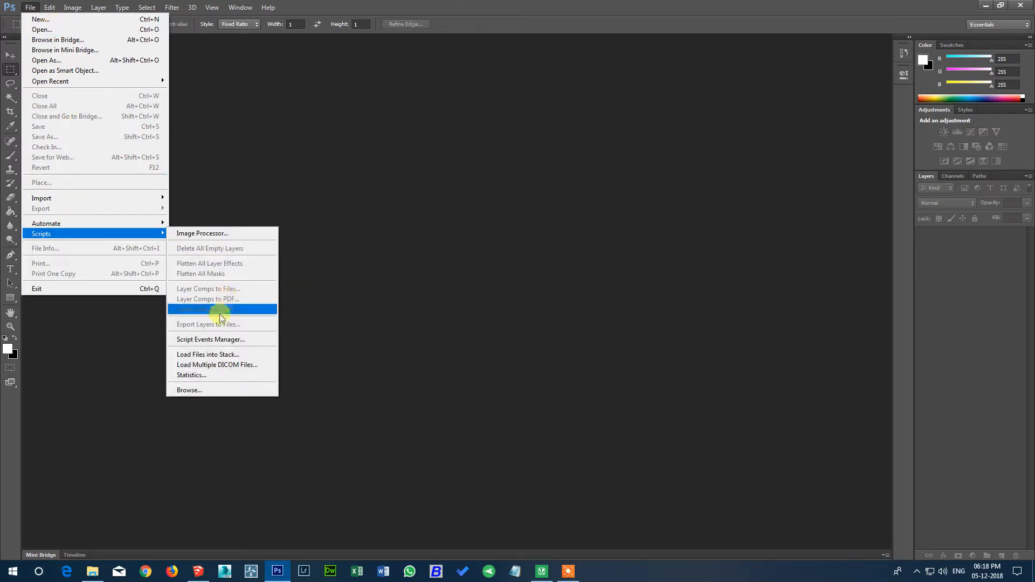
click(250, 354)
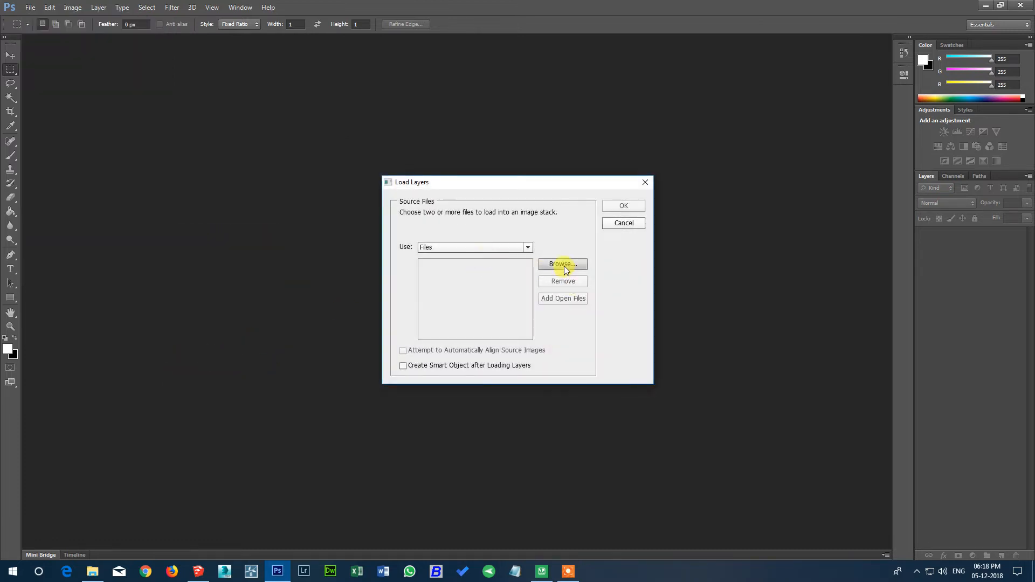
Browse for the stack's source files in the RENDERS folder under Downloads > Compressed > 47
click(564, 268)
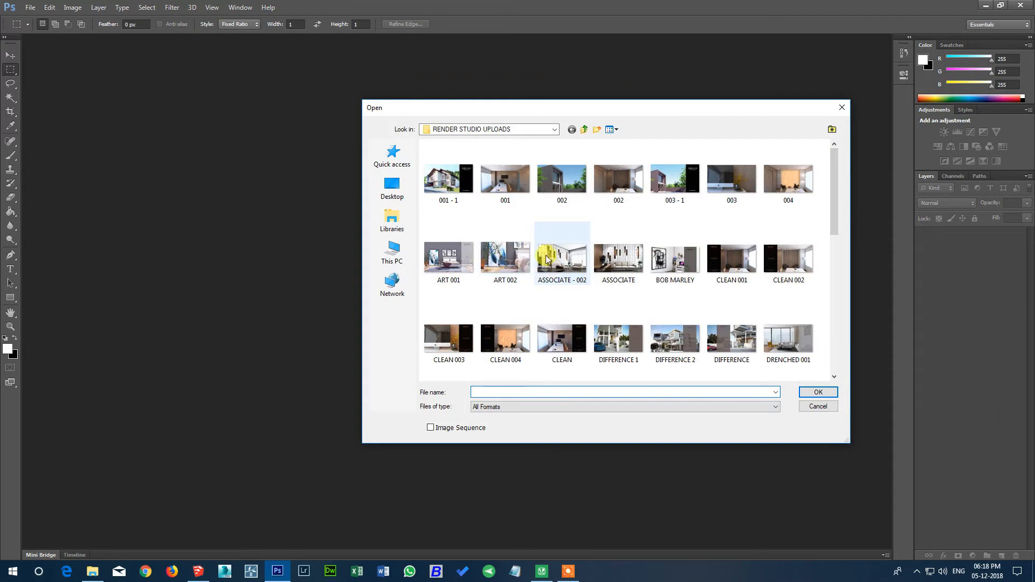
click(393, 250)
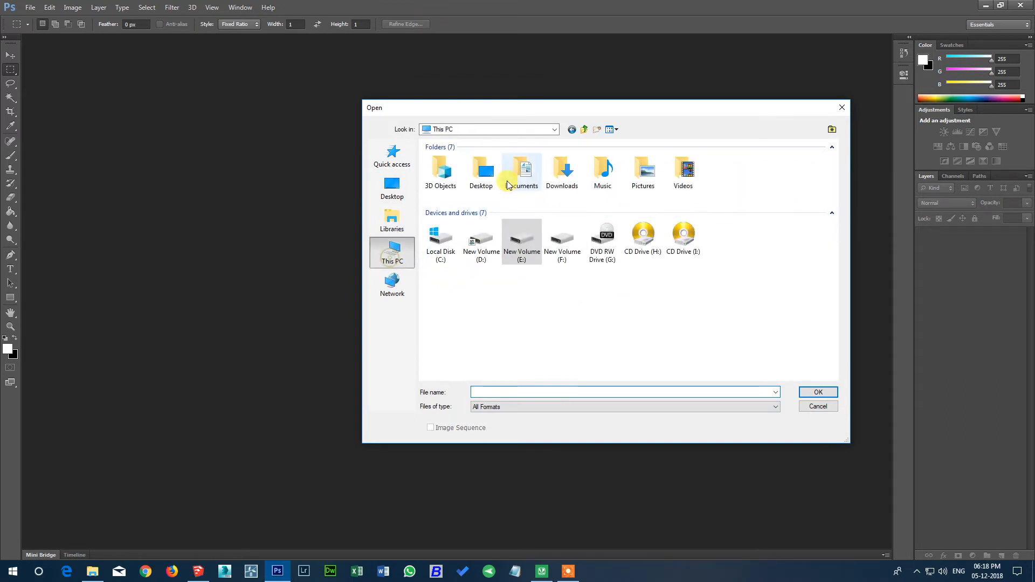
double_click(562, 172)
double_click(440, 172)
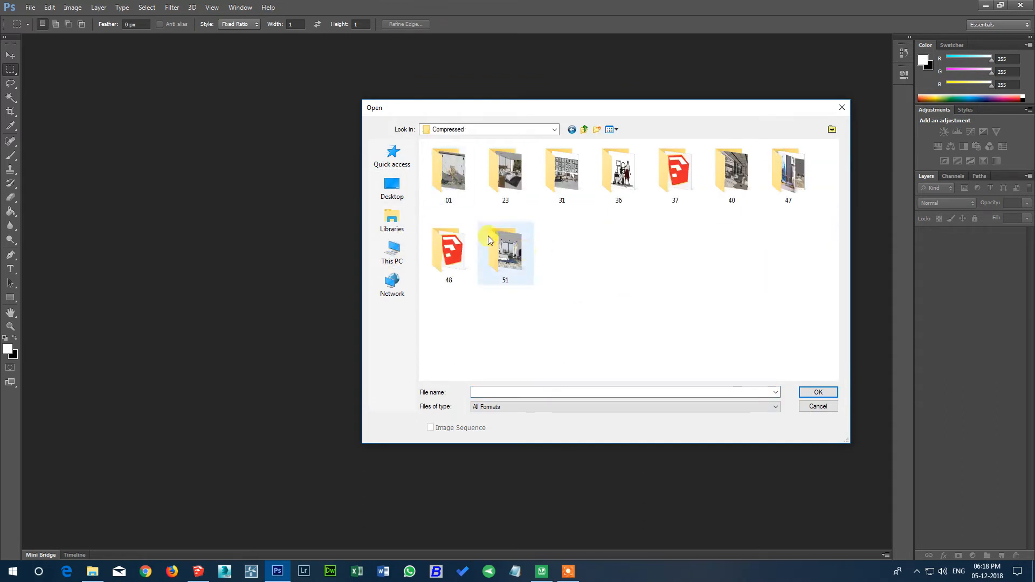
double_click(779, 190)
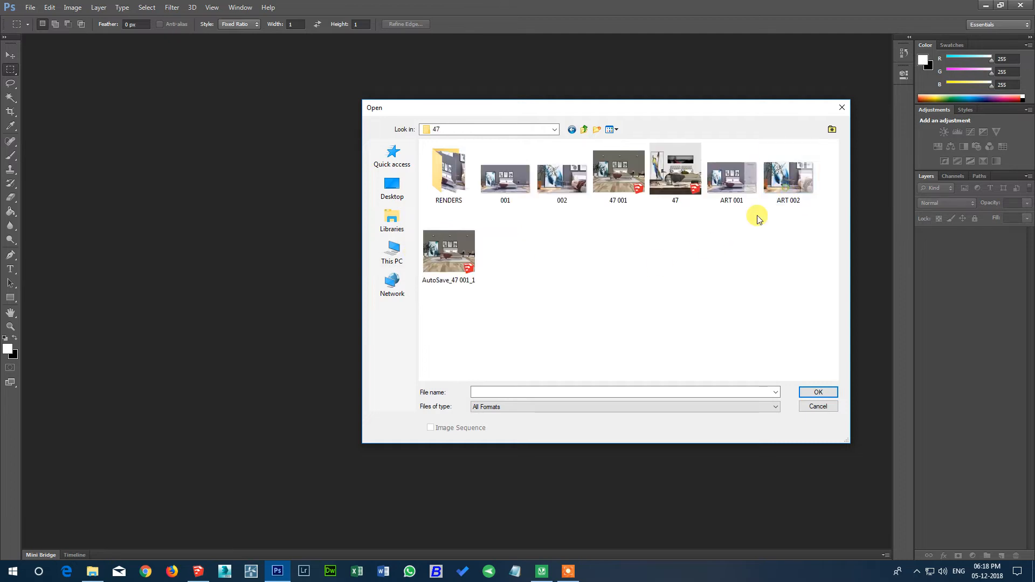
double_click(448, 175)
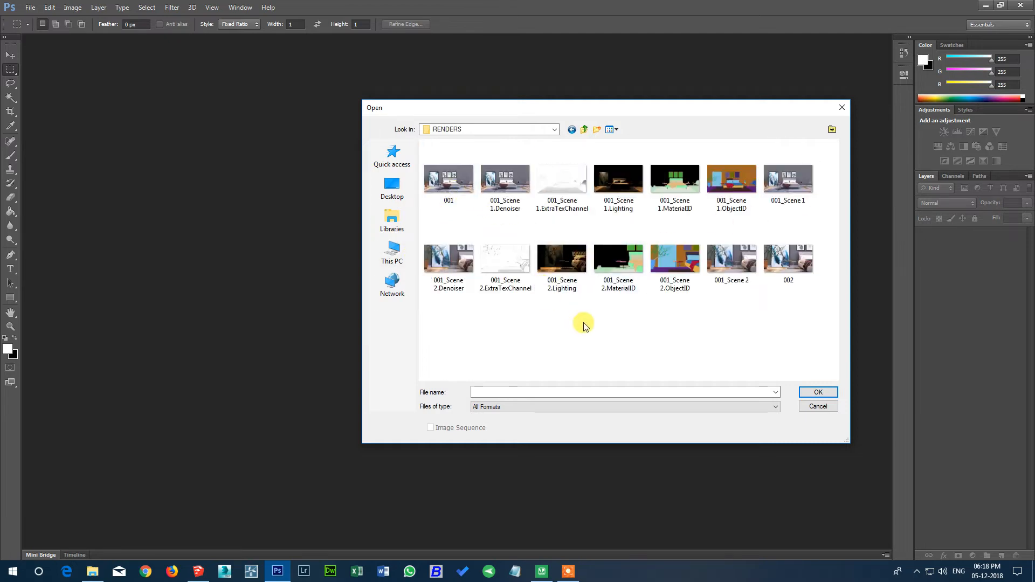
Load the 001_Scene 1 render and its Denoiser, ExtraTexChannel, Lighting, MaterialID and ObjectID images as layers of one document
click(479, 170)
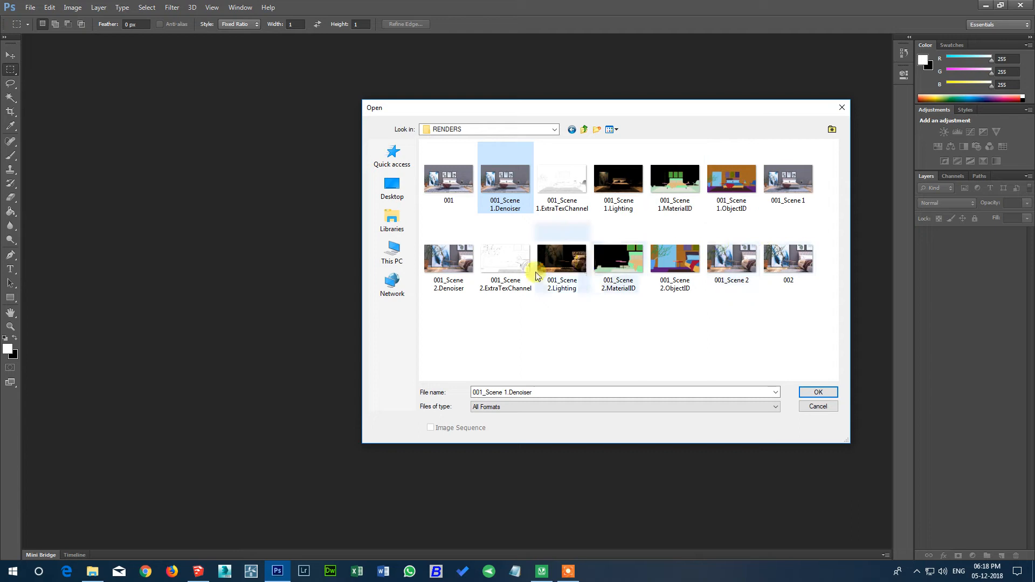
shift+click(788, 204)
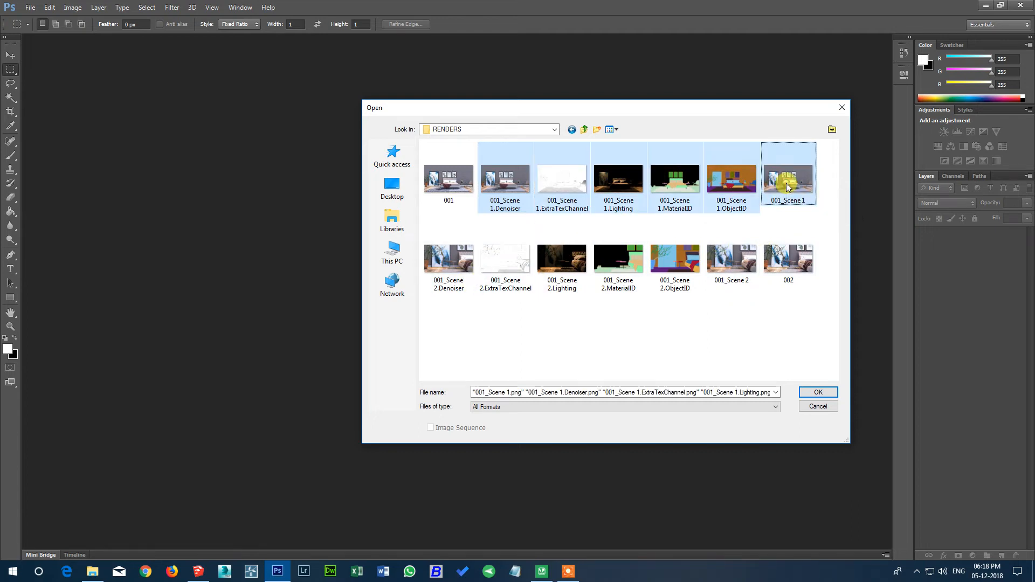
click(821, 394)
click(613, 207)
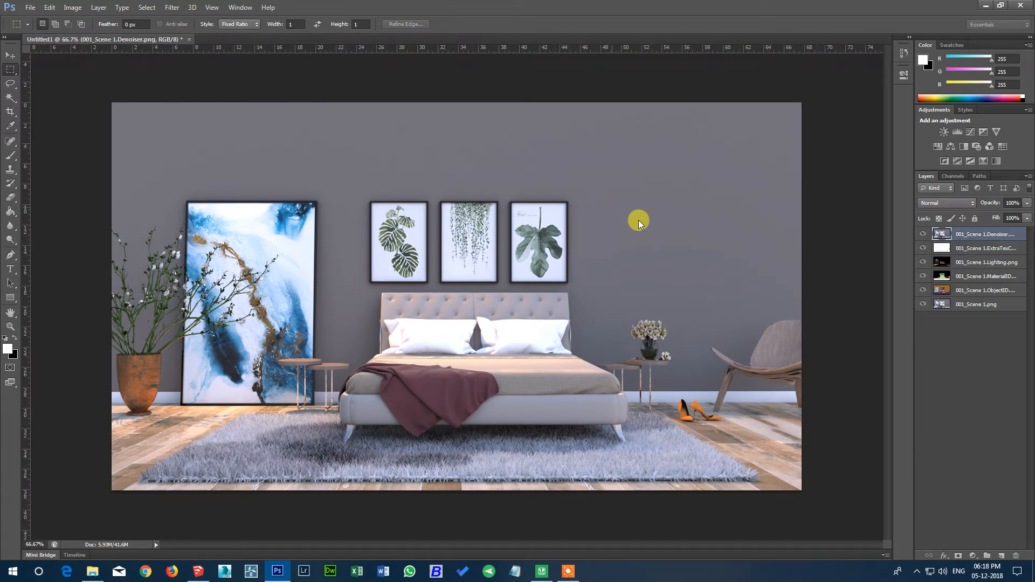
Move the ExtraTexChannel layer to the top of the layer stack and set its blend mode to Darken
click(970, 247)
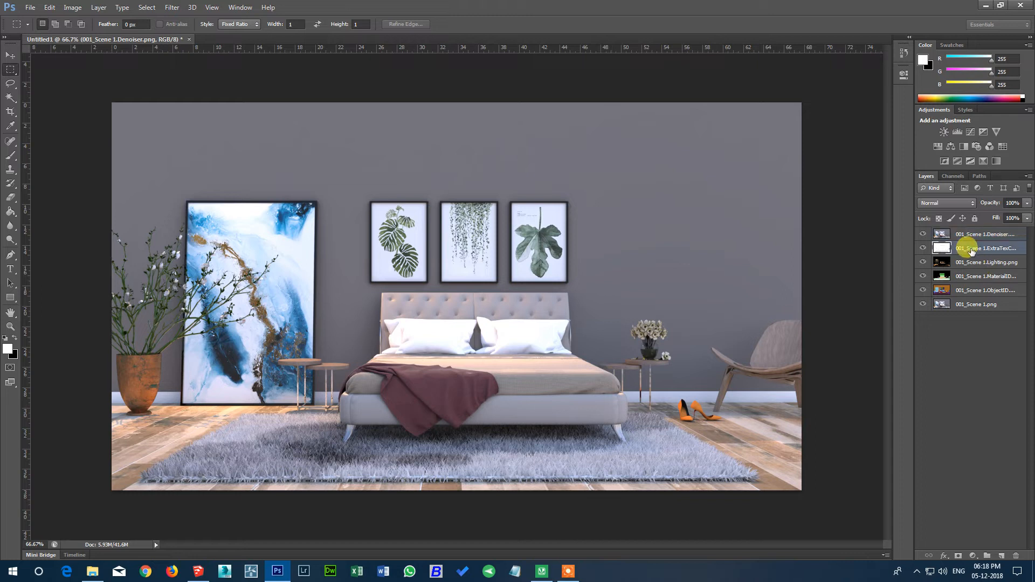
drag(925, 241, 957, 234)
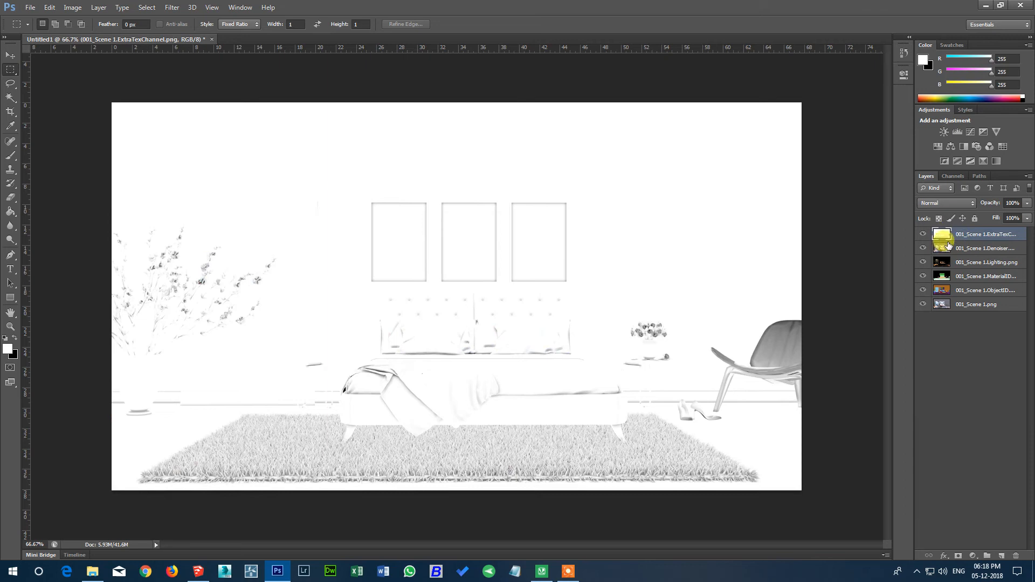
click(962, 204)
click(963, 205)
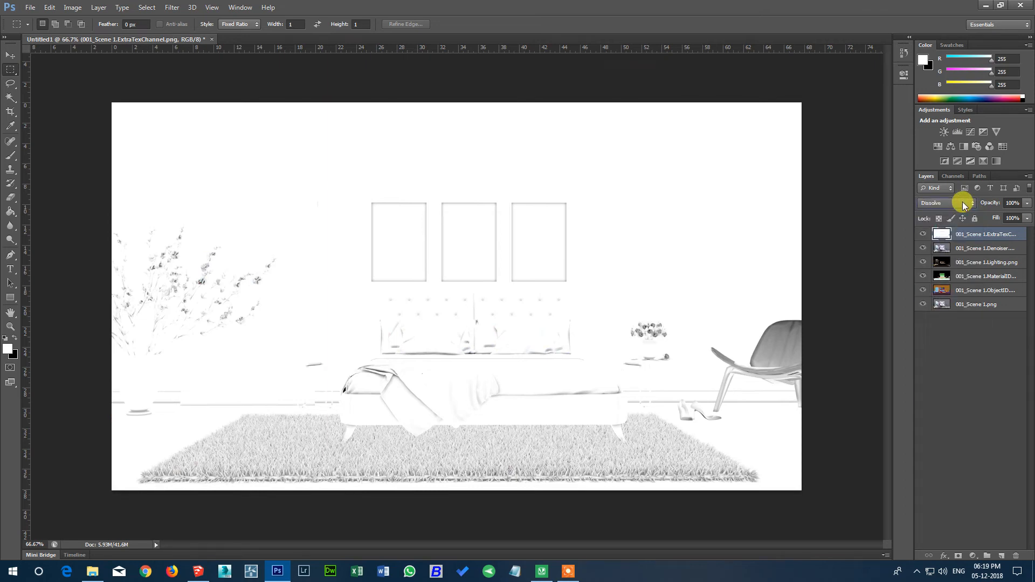
scroll(963, 205, down, 1)
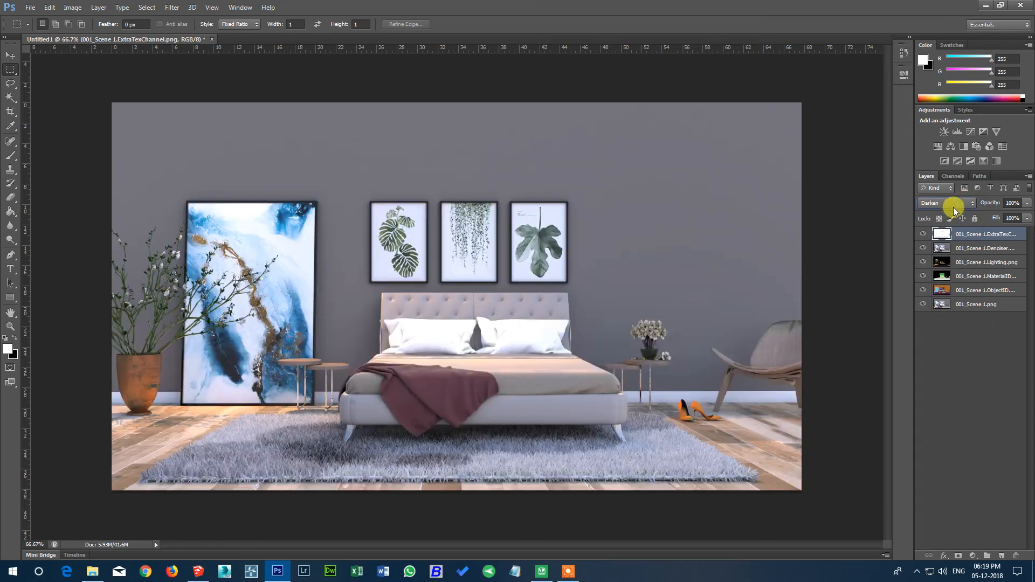
Compare the render with and without the ExtraTexChannel layer by repeatedly toggling that layer's visibility
click(922, 234)
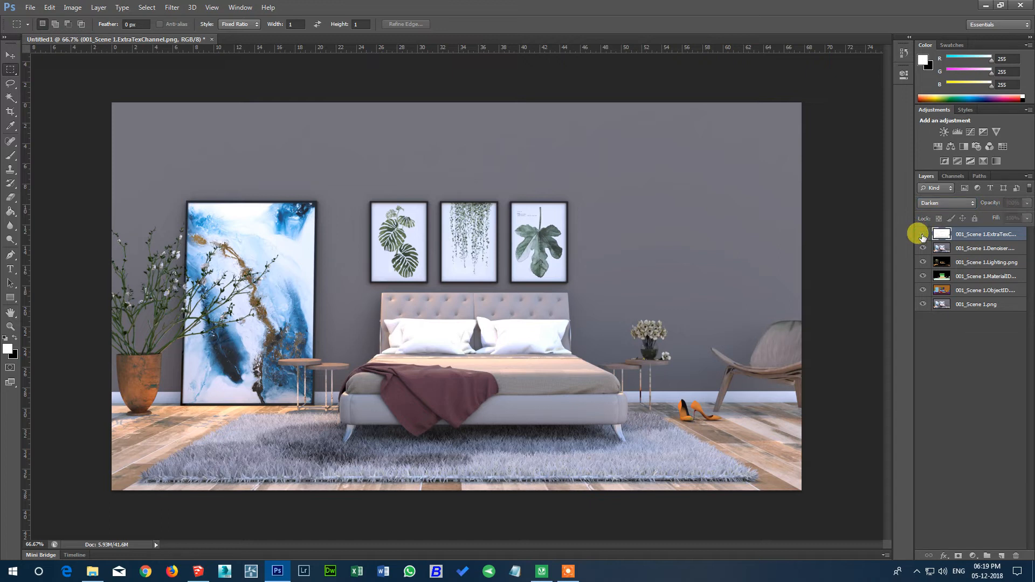
click(922, 234)
click(922, 234)
click(922, 234)
click(922, 234)
click(922, 234)
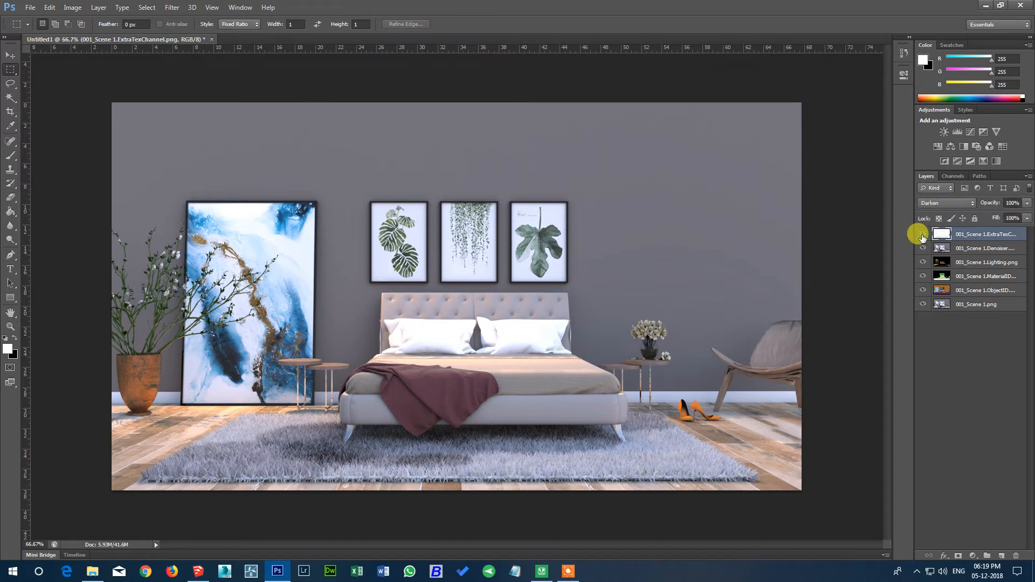
click(922, 234)
click(922, 233)
click(922, 234)
click(922, 234)
click(923, 235)
click(924, 235)
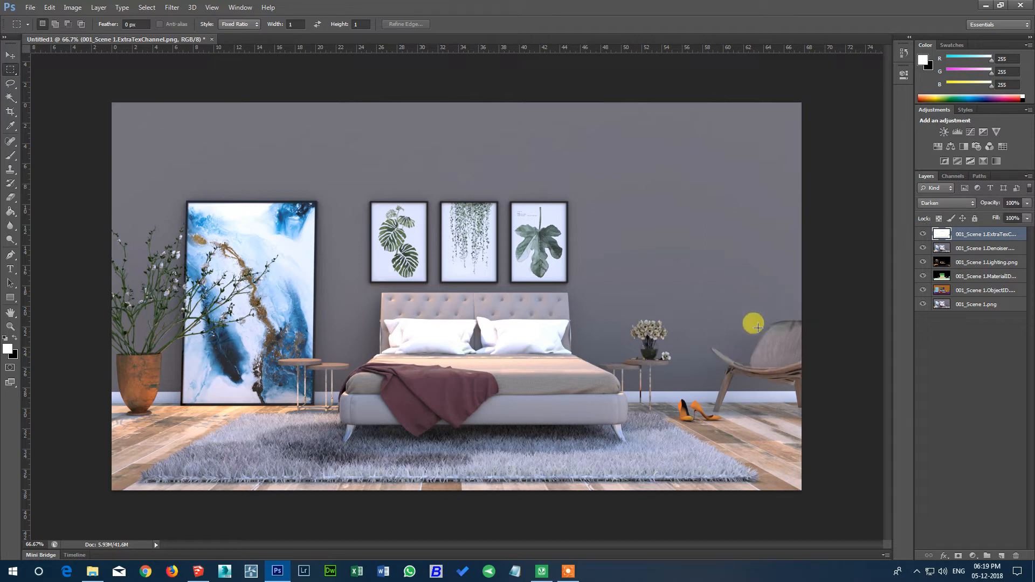
click(923, 235)
click(923, 235)
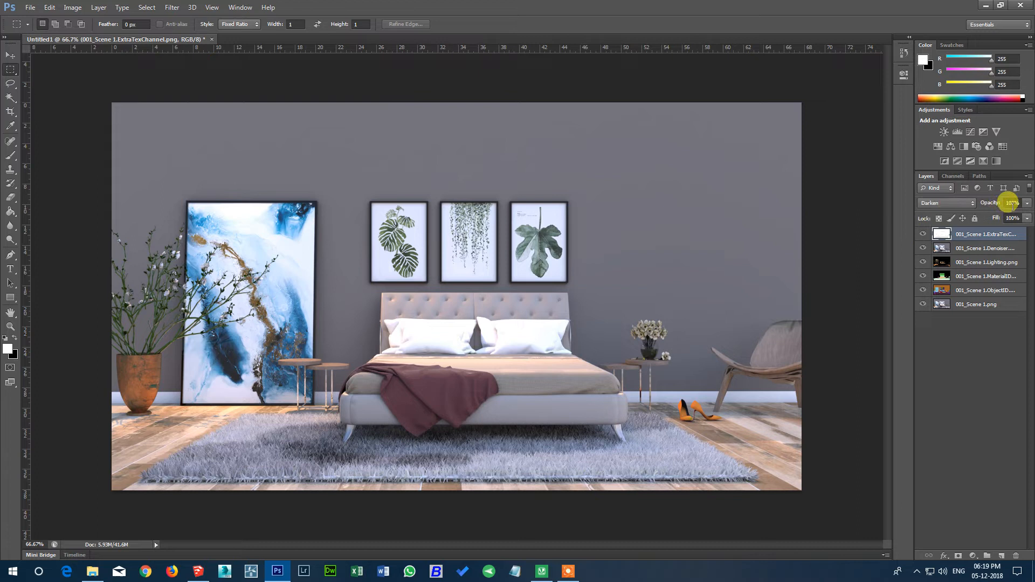
Reduce the ExtraTexChannel layer's opacity to 47%
click(1025, 202)
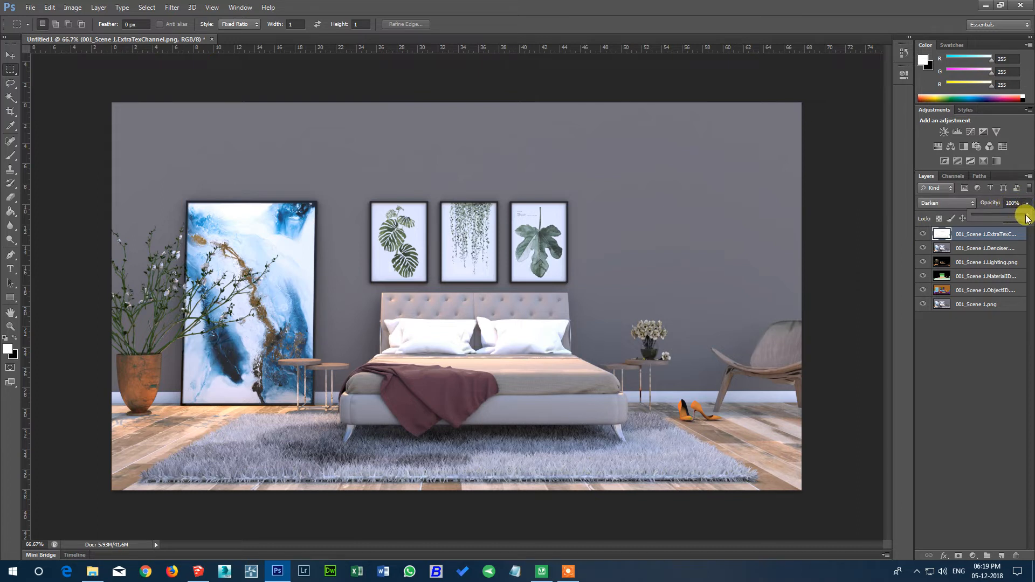
drag(1018, 218, 1003, 221)
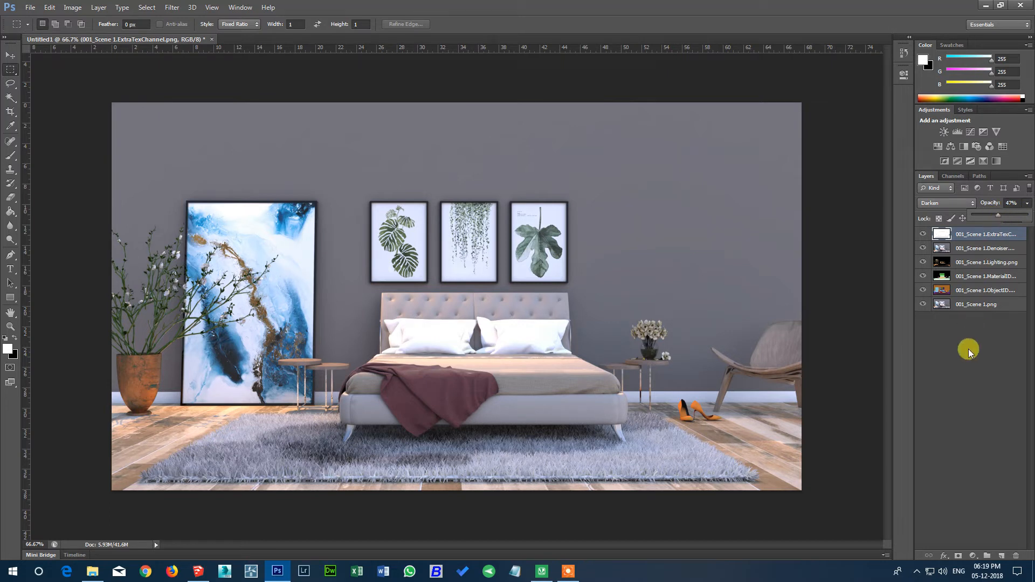
click(989, 248)
Move the MaterialID layer directly below the Denoiser layer, and hide the Denoiser and ExtraTexChannel layers to reveal it
click(973, 277)
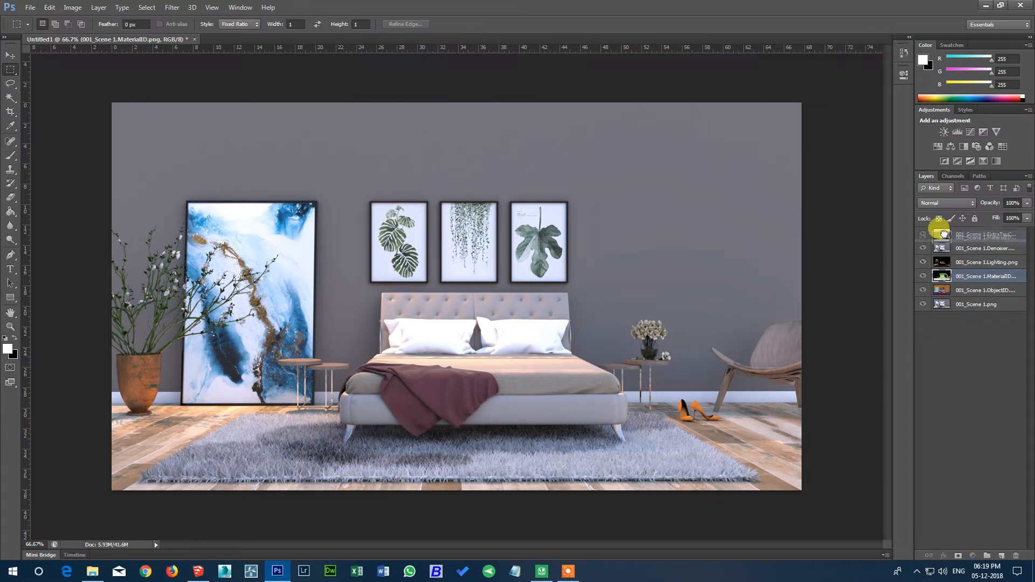
mouse_move(940, 273)
mouse_down()
mouse_move(936, 247)
mouse_move(942, 261)
mouse_up()
click(922, 248)
click(923, 235)
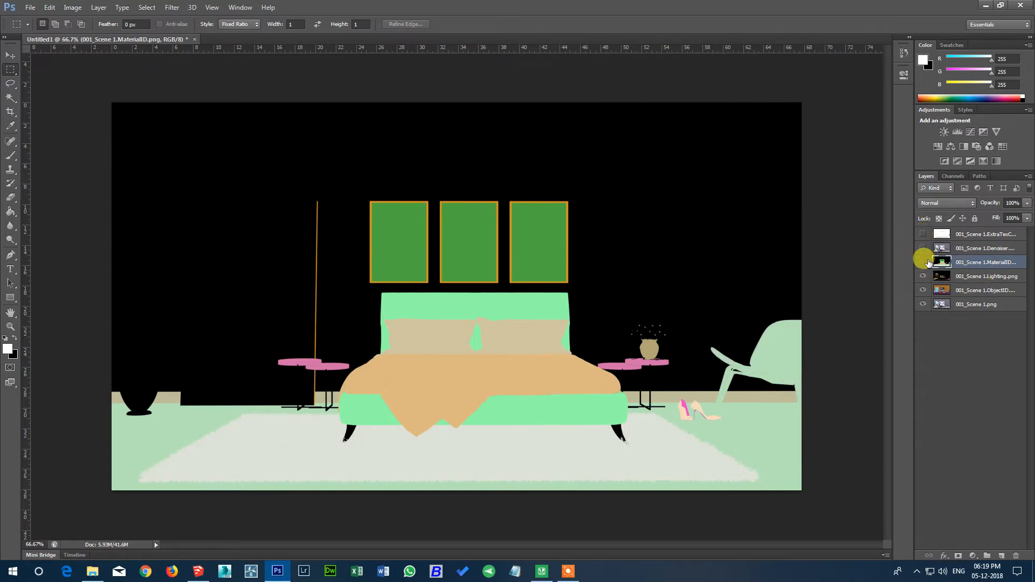
click(923, 262)
click(924, 261)
Move the ObjectID layer directly below the MaterialID layer and hide MaterialID so the object colours show
drag(947, 290, 942, 272)
click(922, 276)
click(923, 276)
click(924, 263)
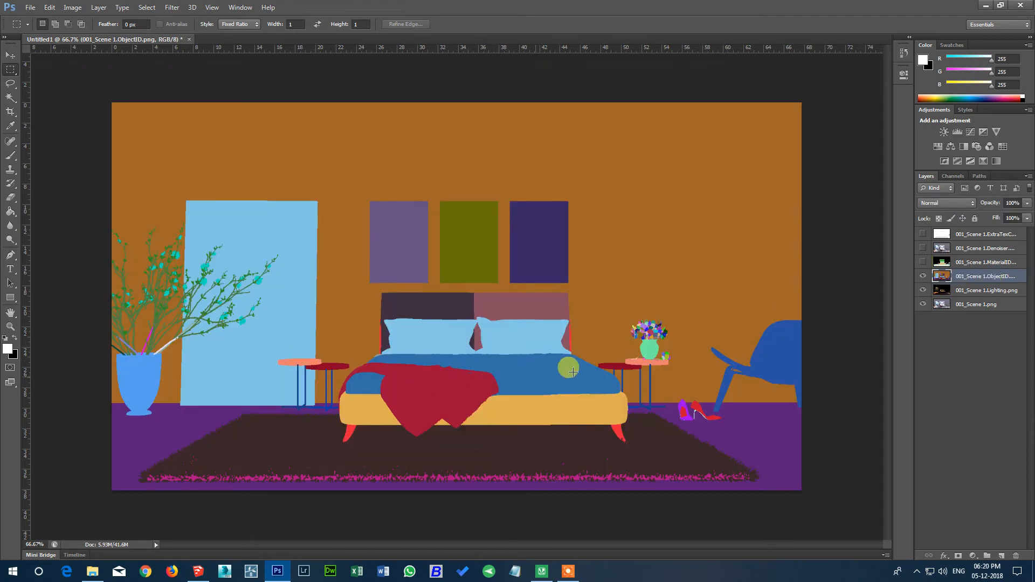
Compare the ObjectID colours with the Denoiser render by toggling the Denoiser layer's visibility
double_click(988, 284)
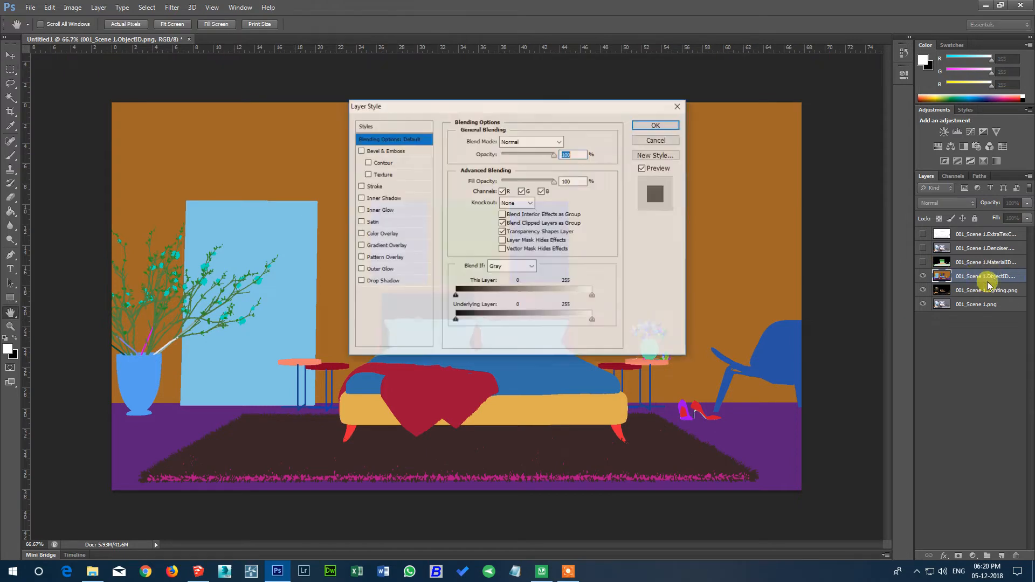
click(666, 140)
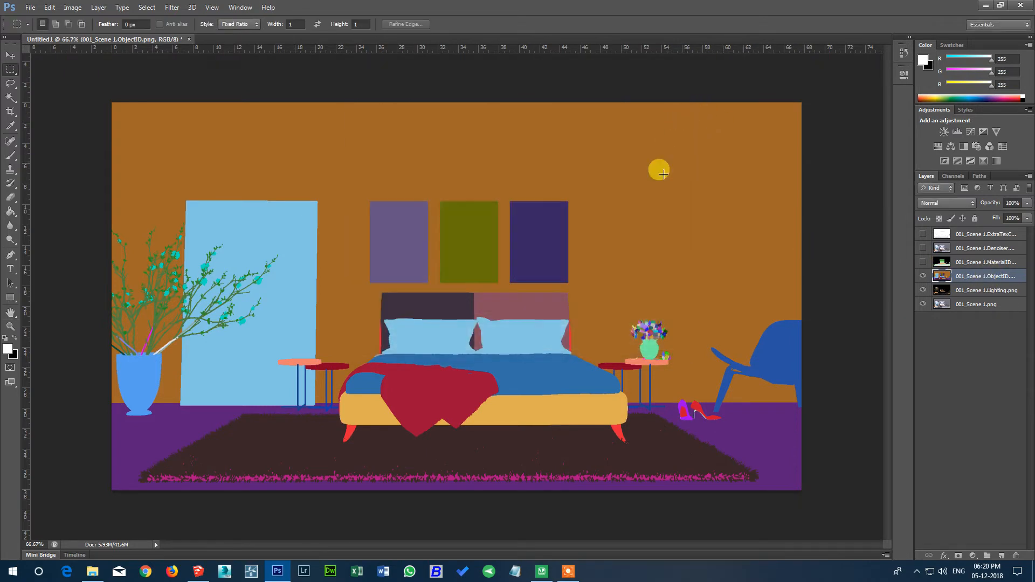
click(922, 248)
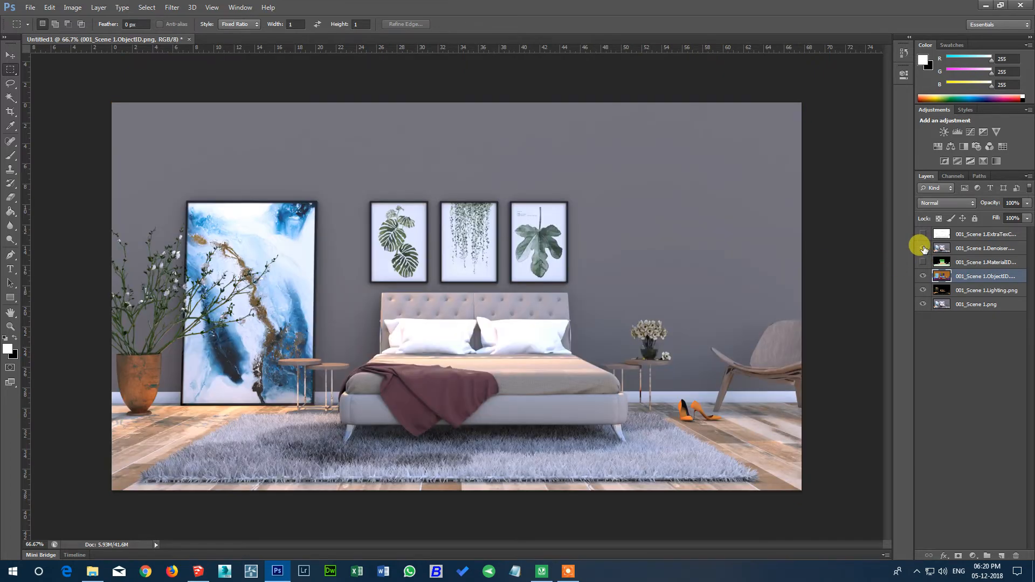
click(923, 248)
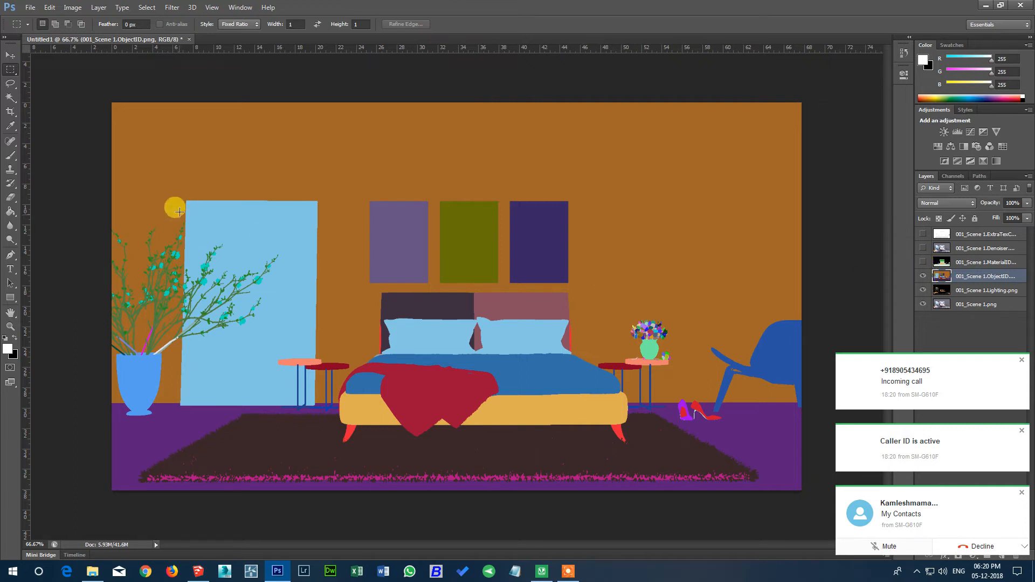
click(10, 98)
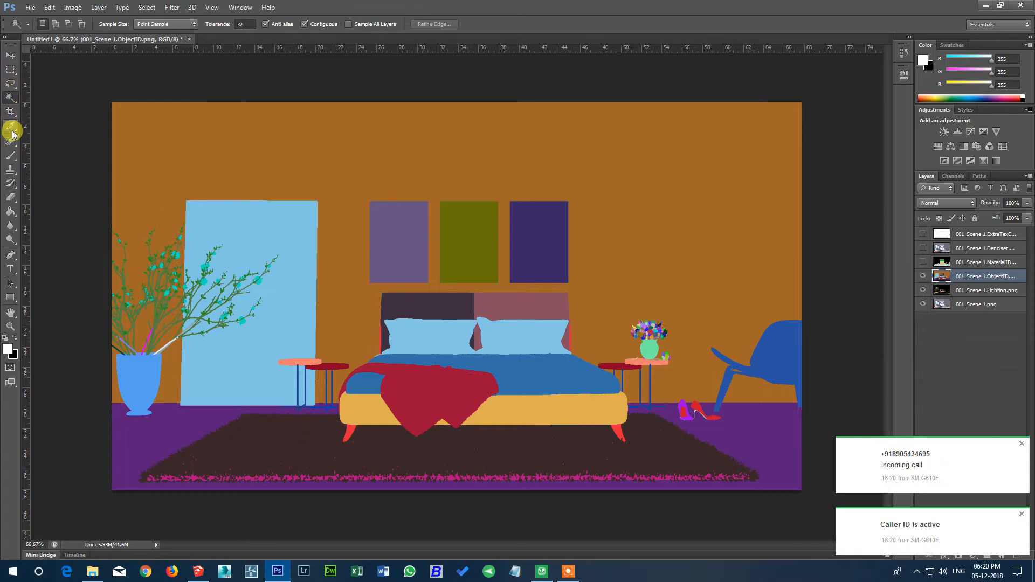
right_click(12, 99)
click(12, 100)
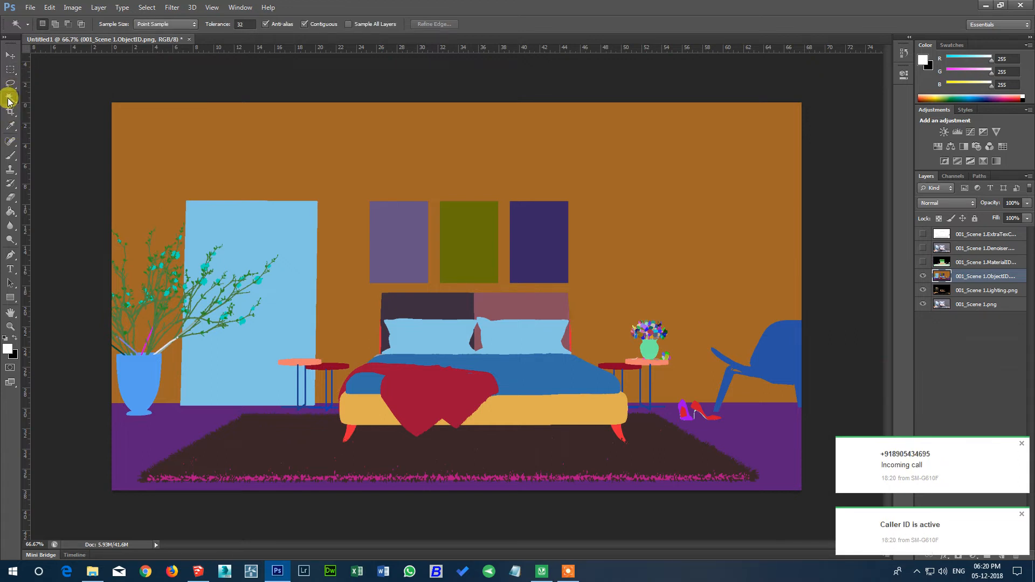
right_click(12, 88)
click(9, 98)
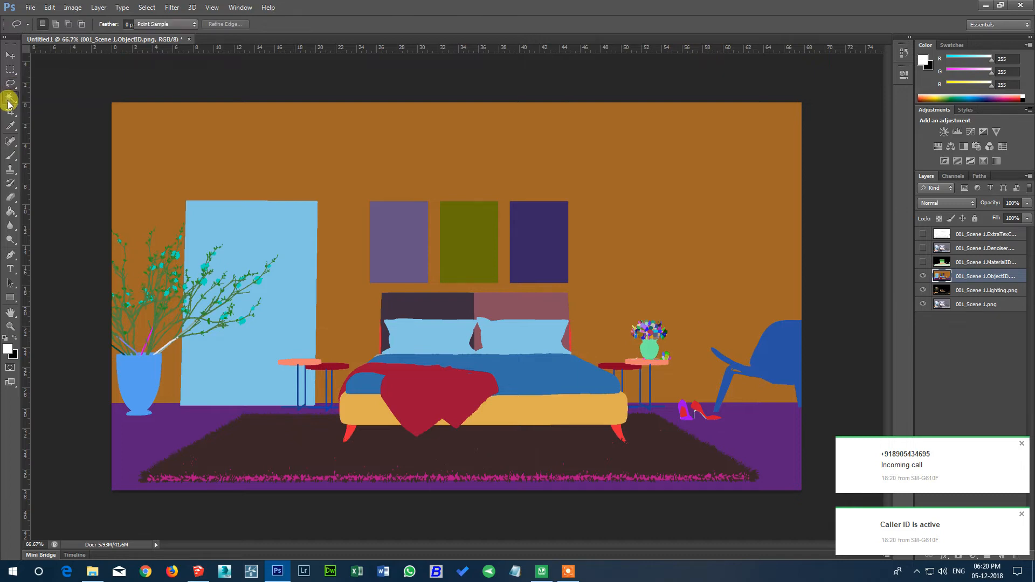
right_click(9, 101)
click(8, 101)
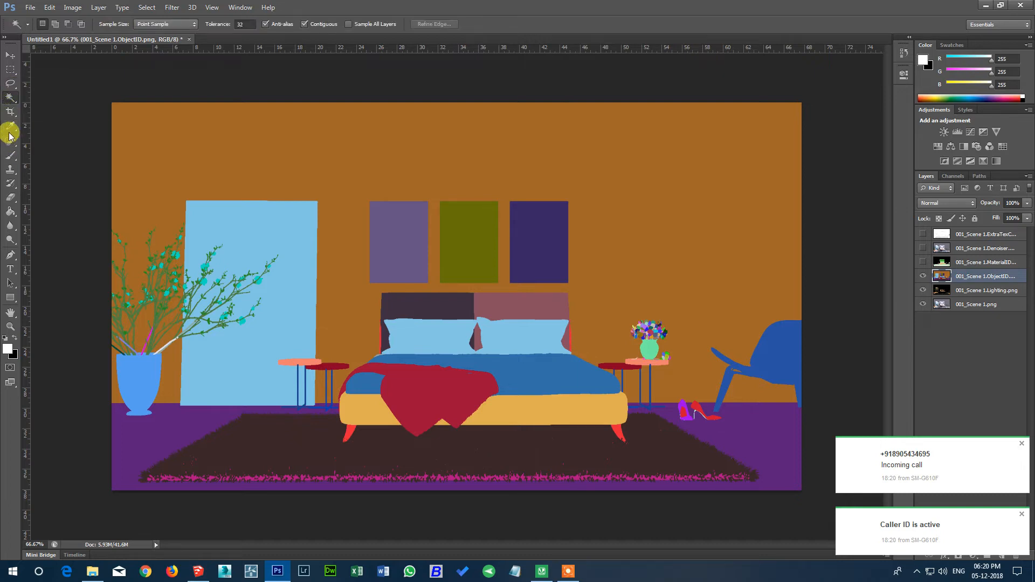
Sample the large painting's light blue on the ObjectID layer and select that colour with Color Range
click(12, 126)
click(248, 239)
click(122, 7)
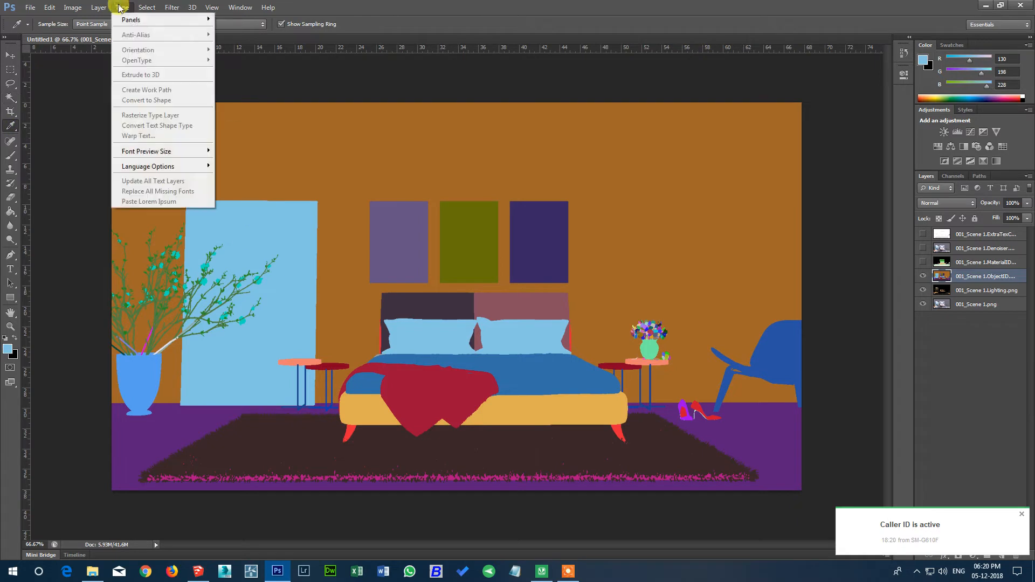
mouse_move(146, 7)
click(178, 100)
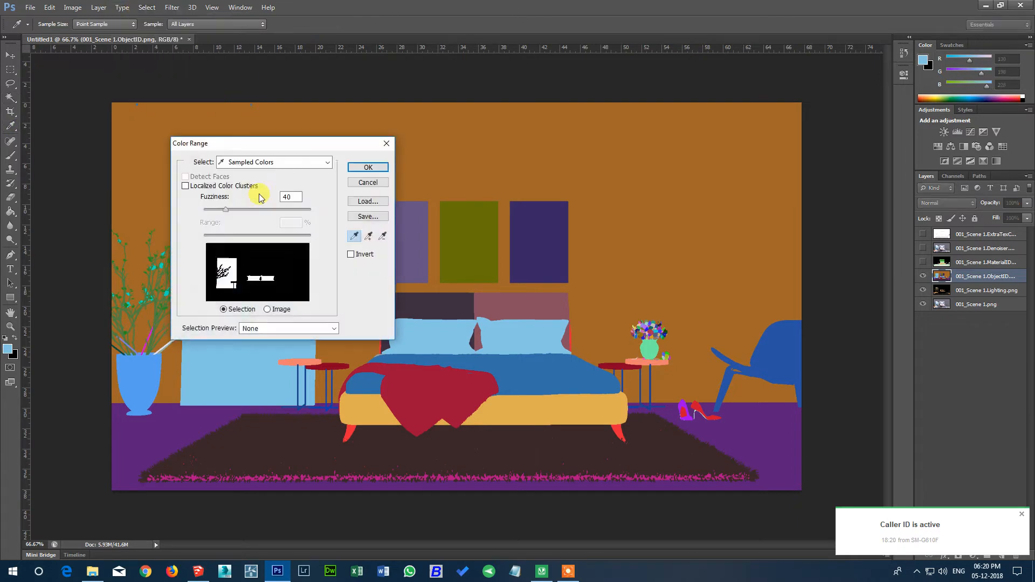
drag(294, 149, 547, 118)
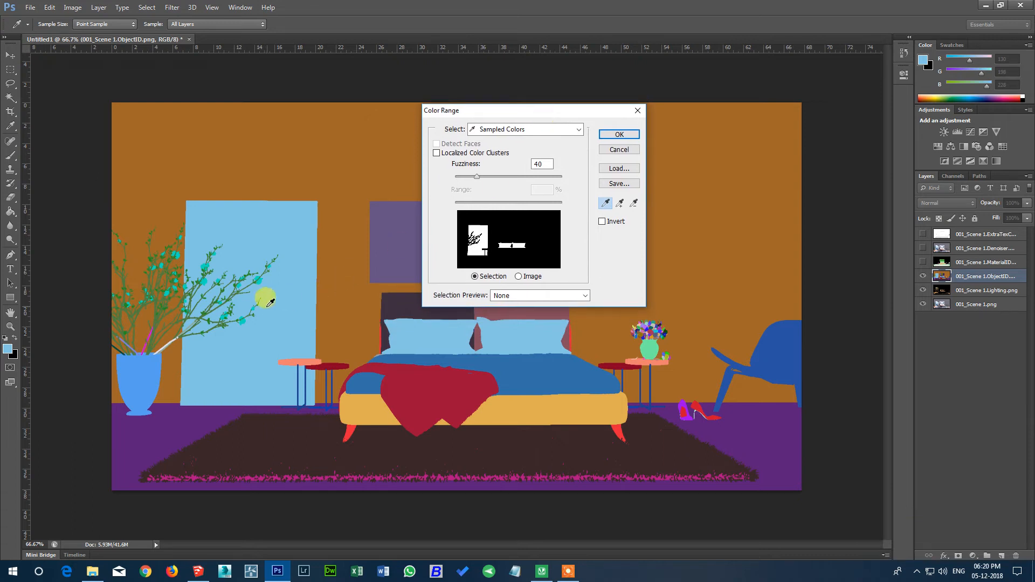
click(619, 135)
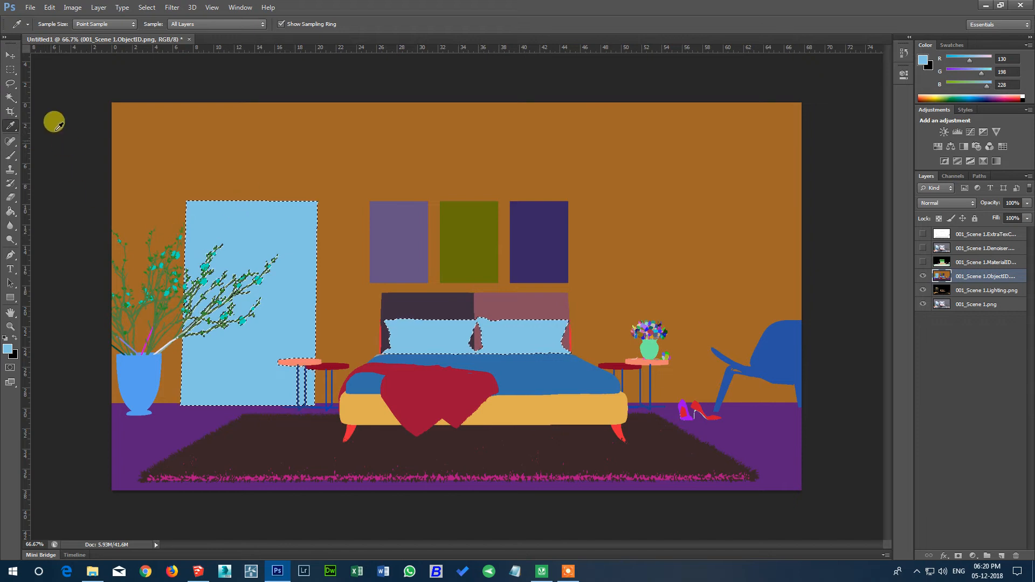
Subtract both pillows from the selection with the Rectangular Marquee tool in Normal style, keeping only the large painting
click(11, 69)
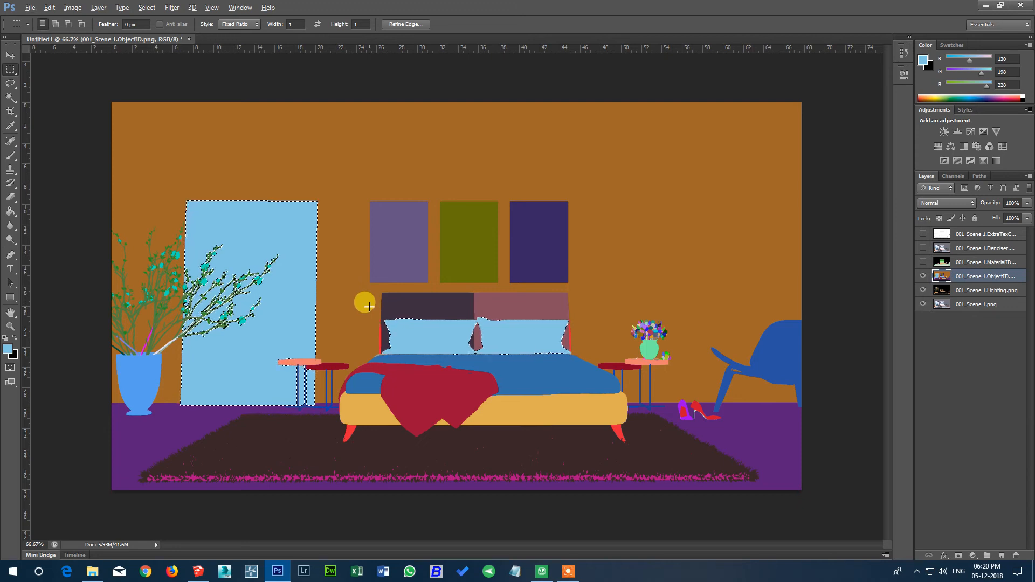
key(alt)
alt+drag(564, 361, 525, 359)
alt+drag(410, 309, 581, 359)
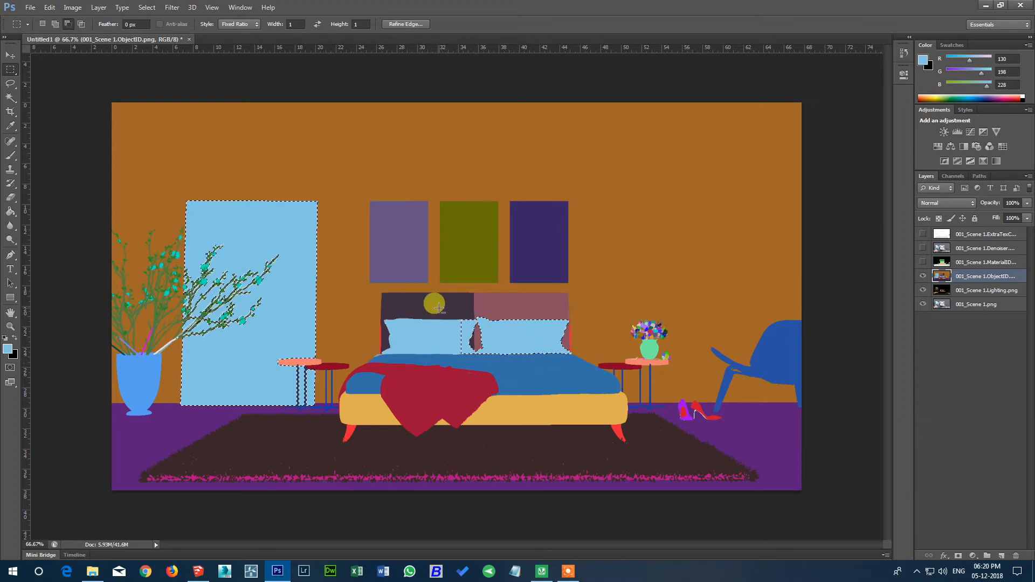
click(27, 26)
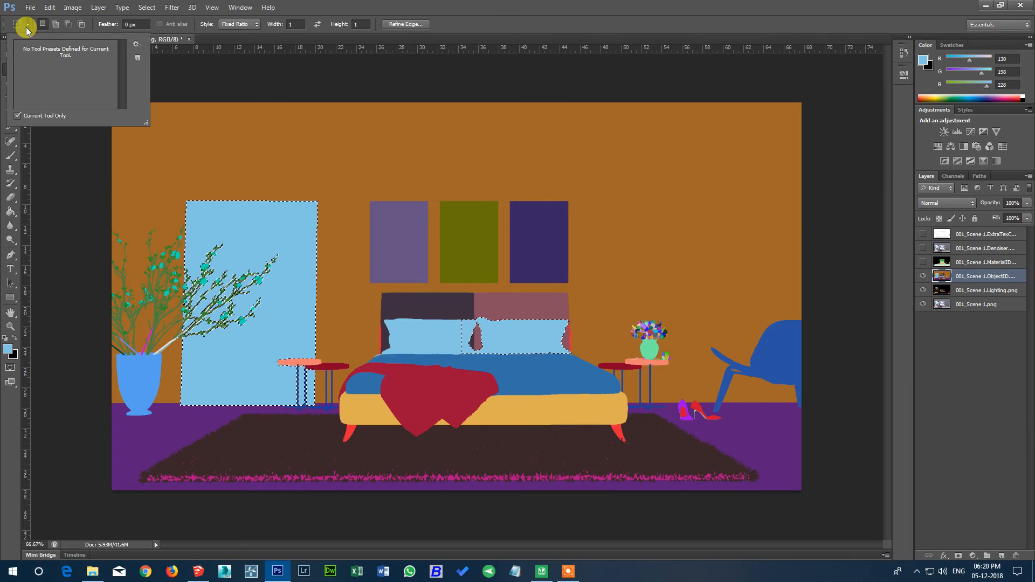
click(26, 27)
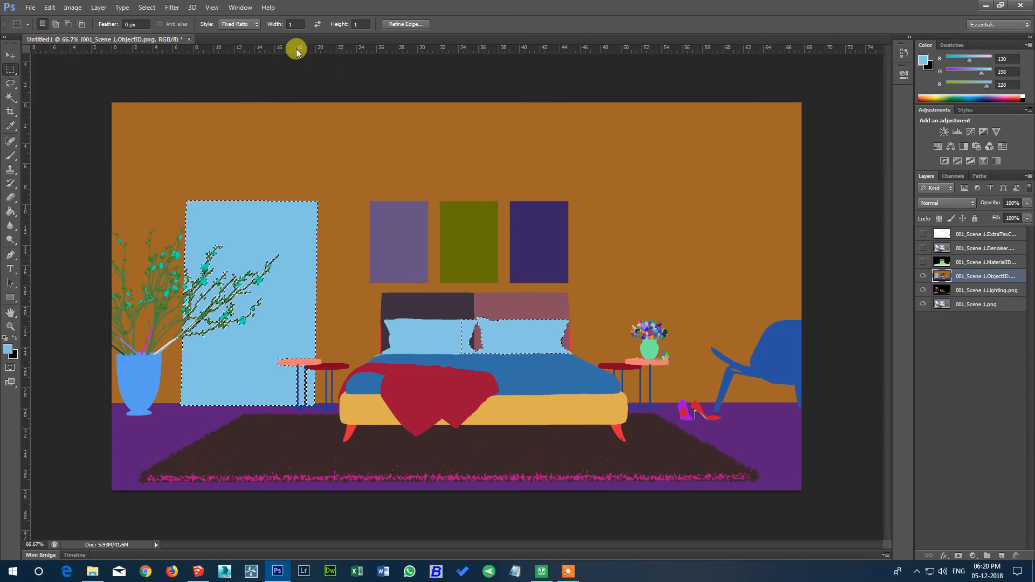
click(237, 25)
click(238, 36)
drag(436, 311, 581, 363)
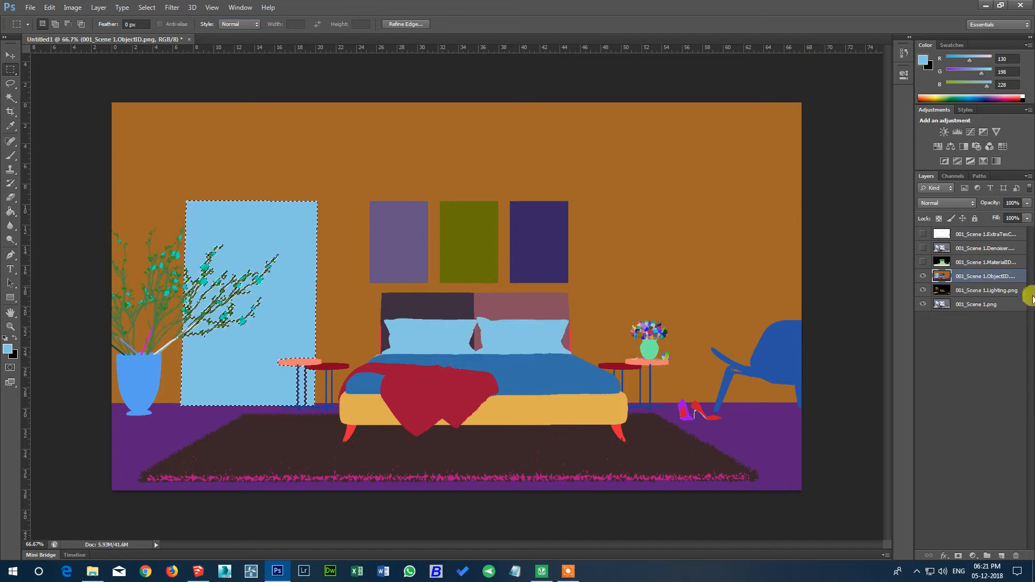
Show the Denoiser layer and add a Brightness/Contrast adjustment layer above ObjectID, masked to the painting selection
click(923, 248)
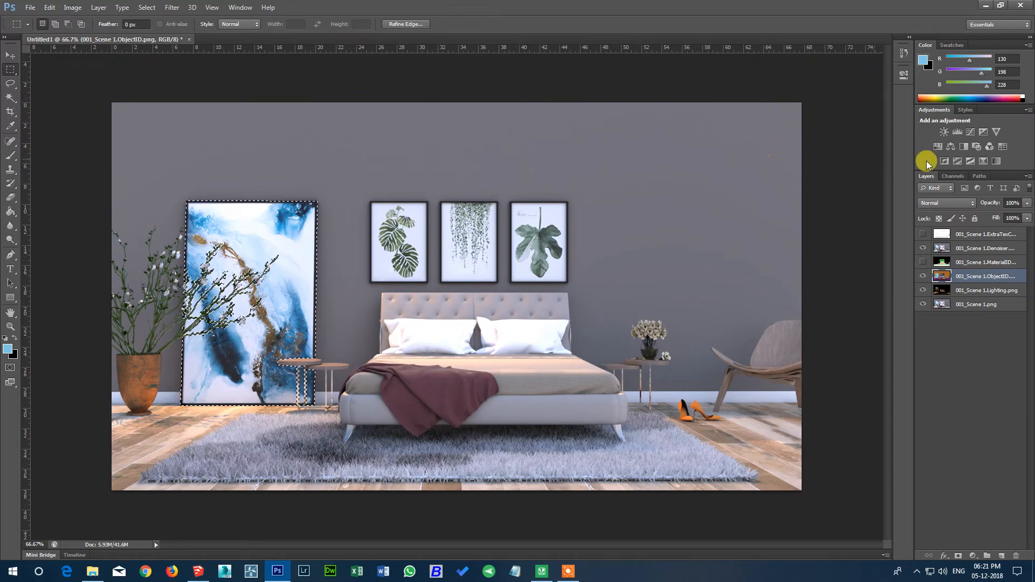
click(943, 132)
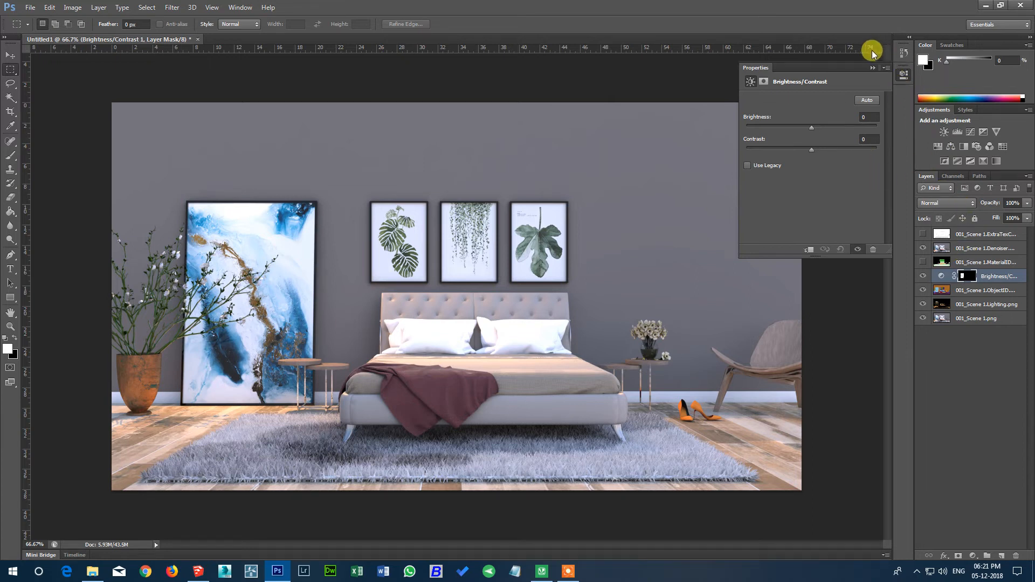
click(873, 68)
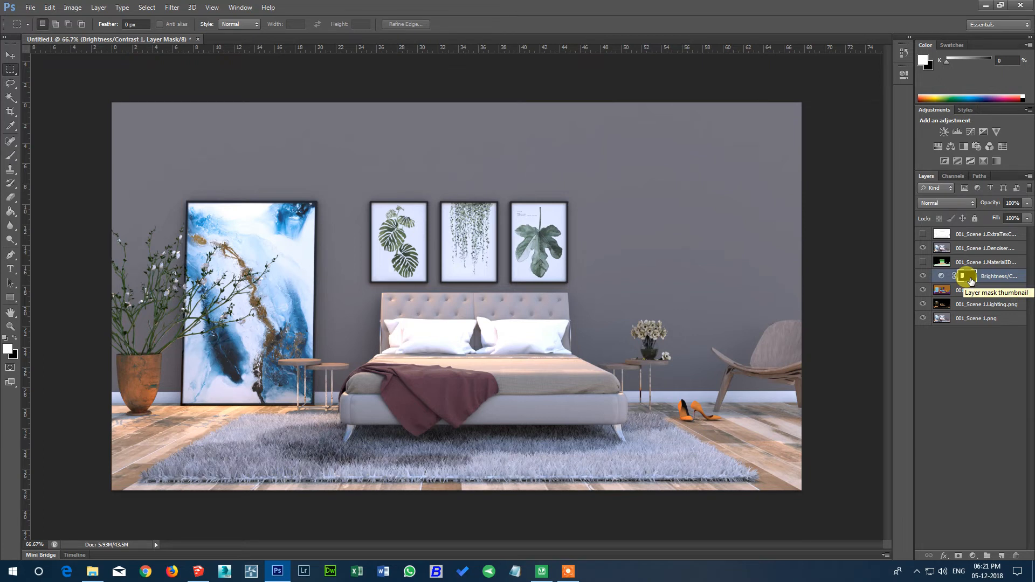
Load the painting's mask as a selection, add a Brightness/Contrast layer from it above Denoiser, and delete the one above ObjectID
ctrl+click(967, 277)
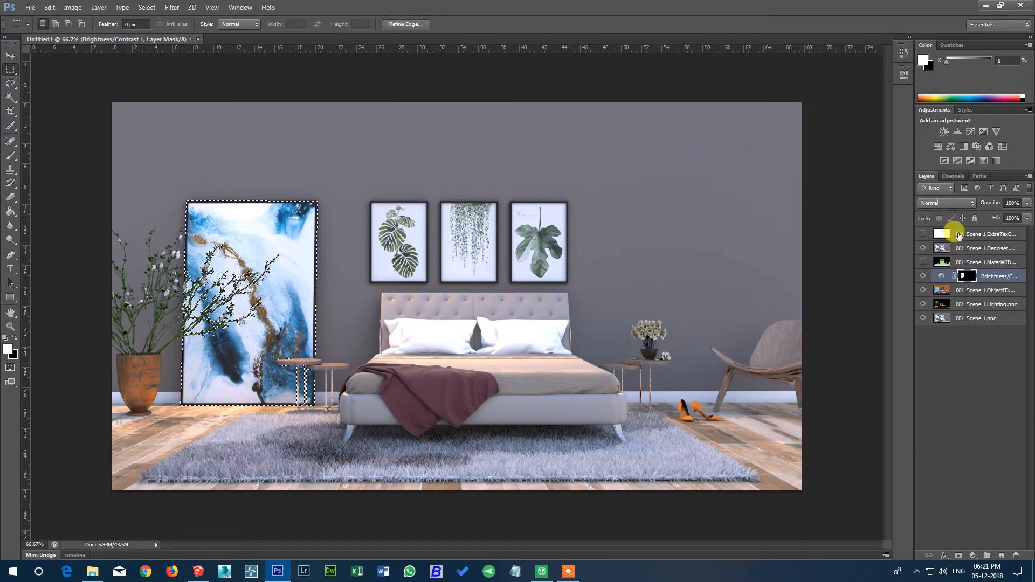
click(975, 251)
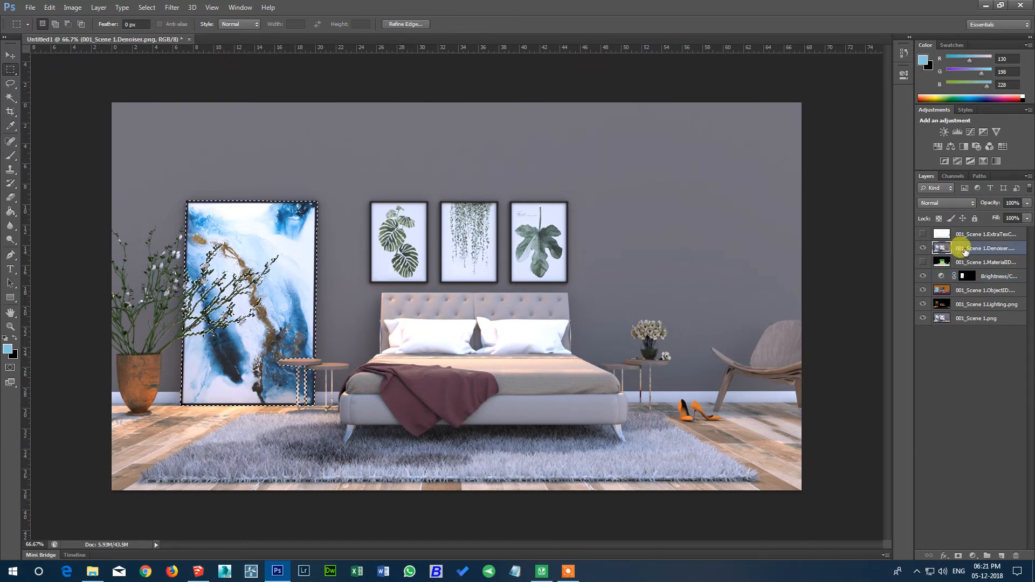
click(944, 132)
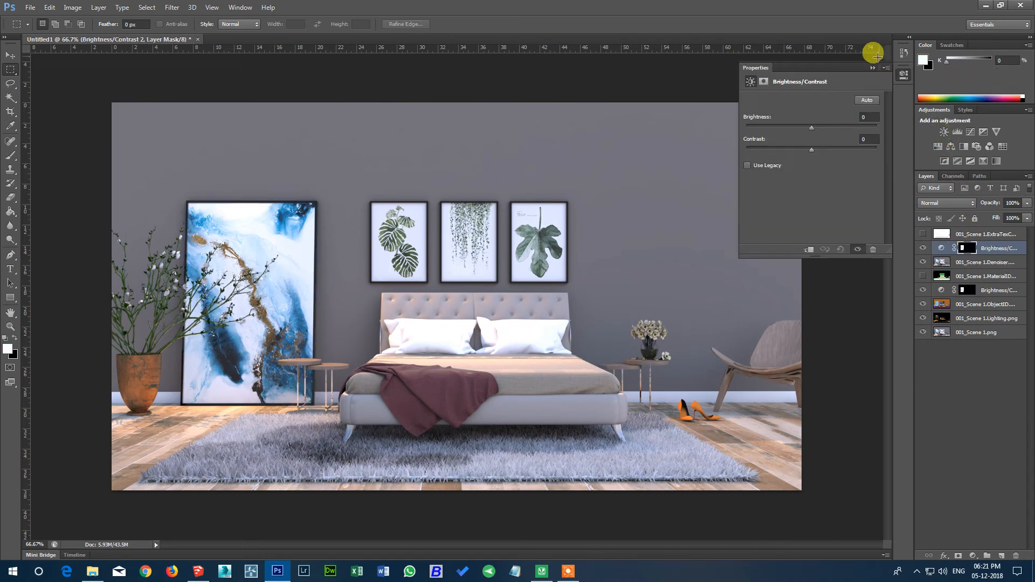
click(873, 69)
click(987, 292)
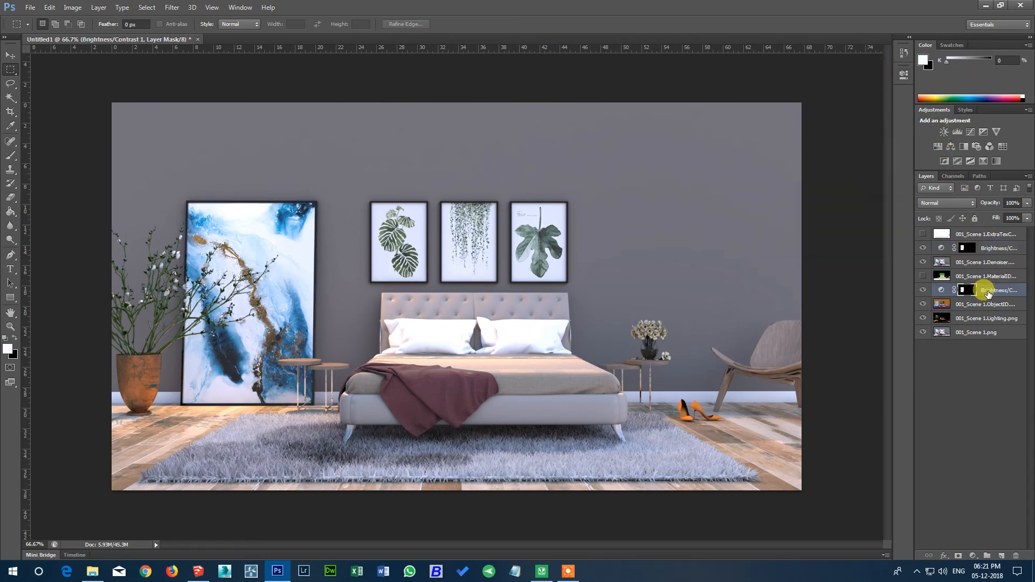
key(Delete)
Set the painting's Brightness/Contrast adjustment to brightness 35 and raise its contrast
click(989, 249)
double_click(941, 248)
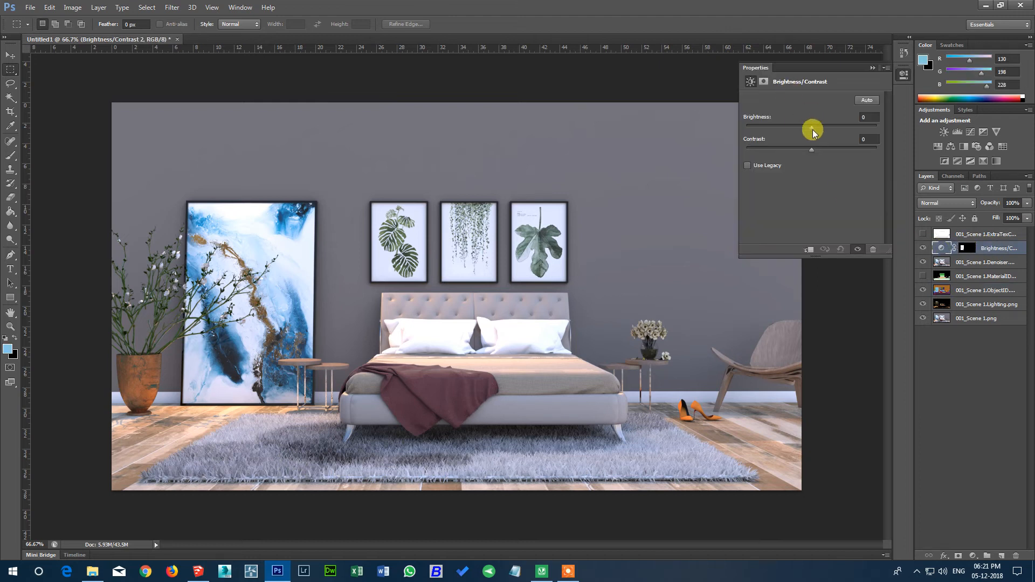
mouse_move(816, 127)
mouse_down()
mouse_move(845, 128)
mouse_move(827, 130)
mouse_up()
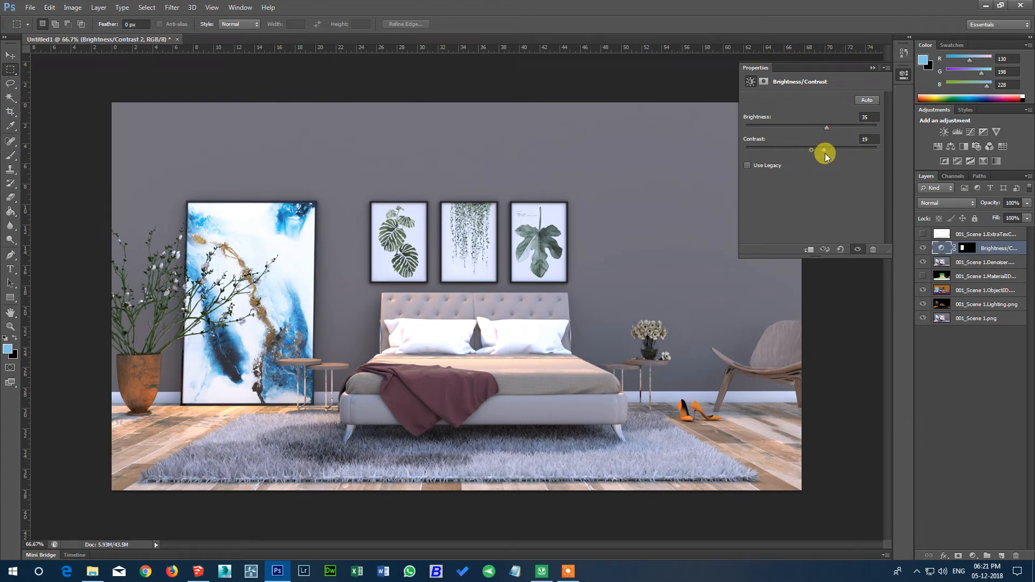
mouse_move(843, 152)
mouse_down()
mouse_move(802, 148)
mouse_move(833, 154)
mouse_up()
click(872, 68)
Hide the painting's Brightness/Contrast layer and the Denoiser layer, and move the ObjectID layer above the MaterialID layer
click(947, 274)
click(922, 248)
click(922, 261)
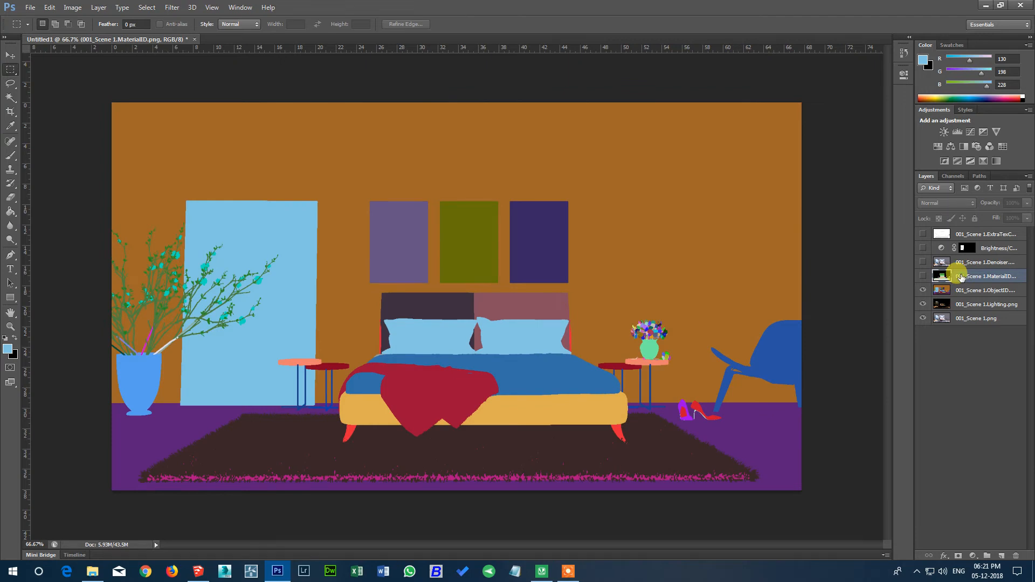
drag(958, 291, 958, 269)
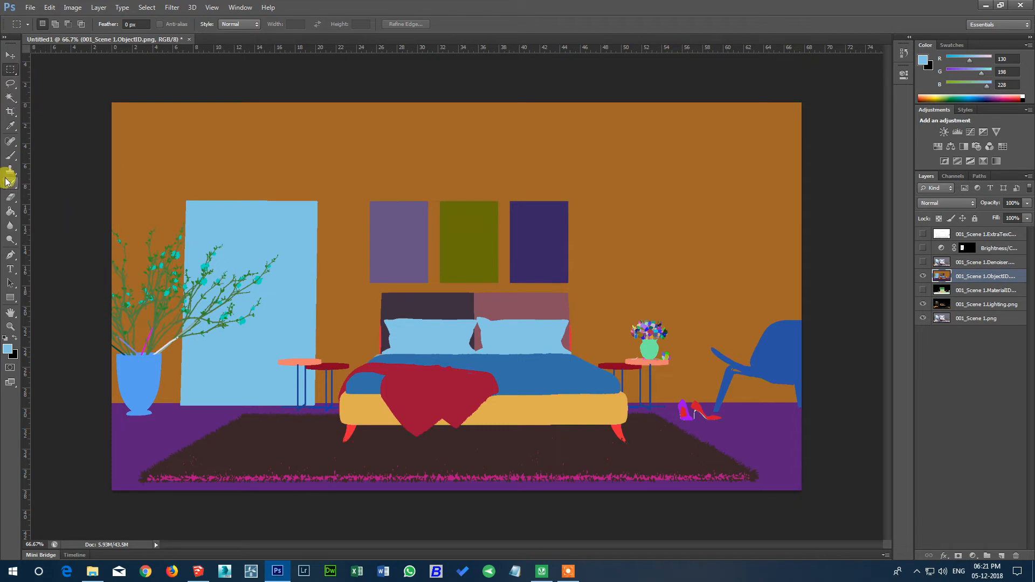
Select the throw blanket's dark red on the ObjectID layer with Color Range
click(98, 7)
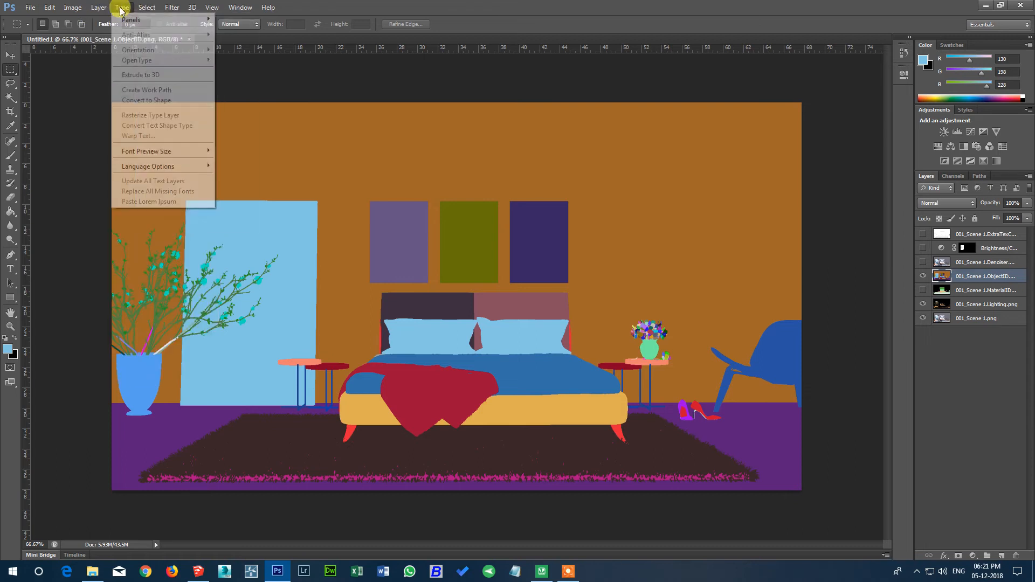
mouse_move(147, 9)
click(232, 101)
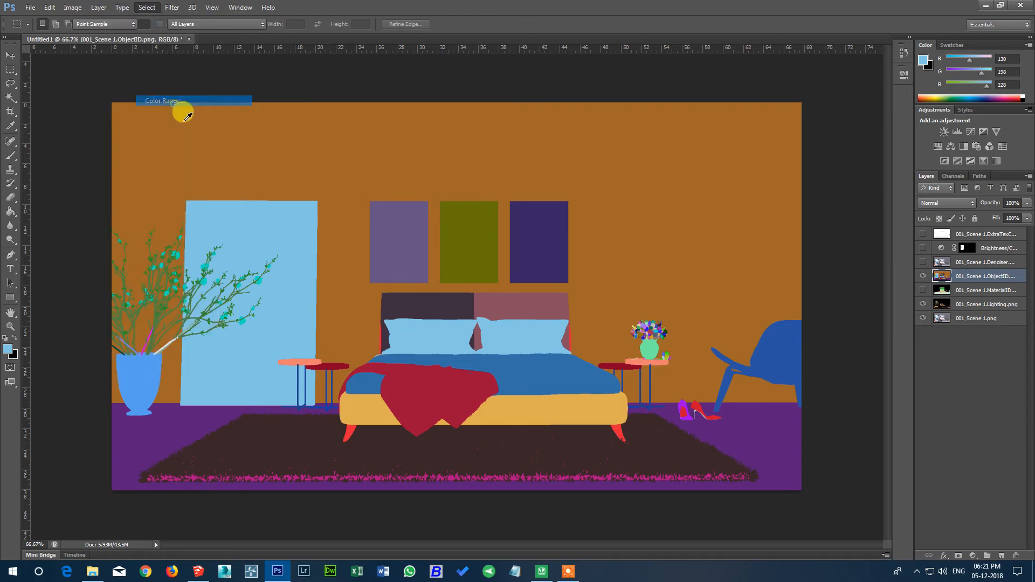
click(415, 386)
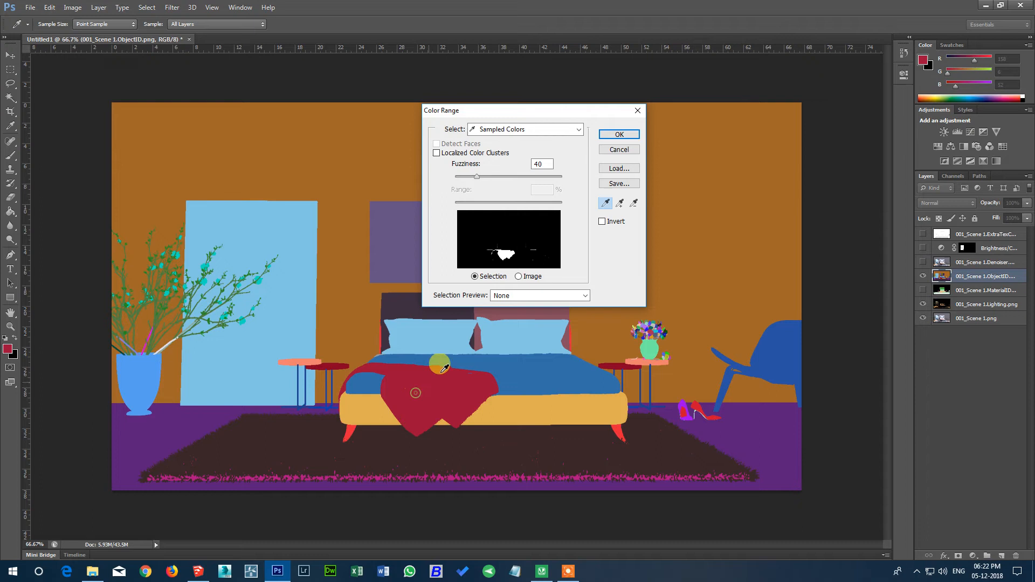
click(610, 136)
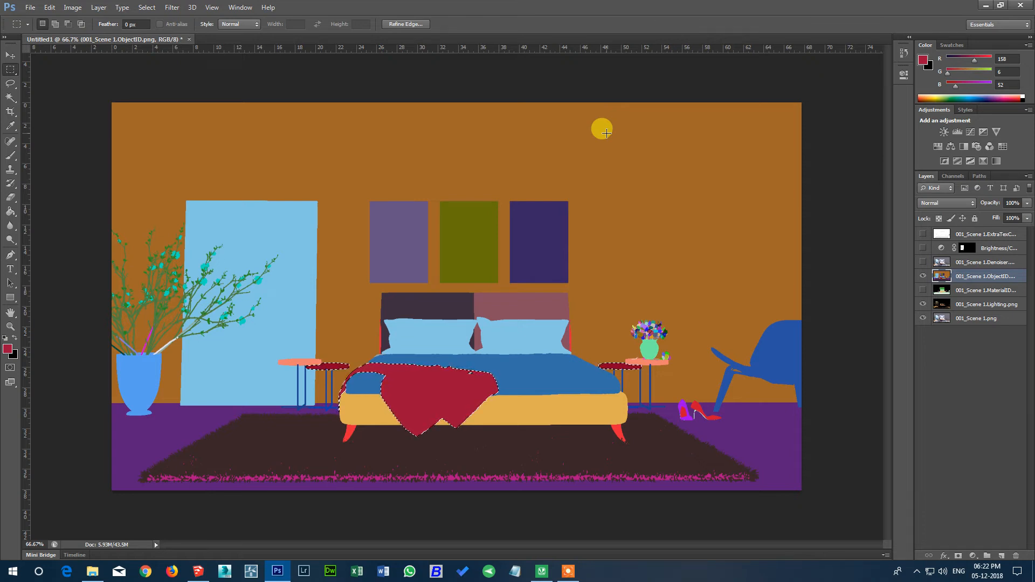
click(566, 570)
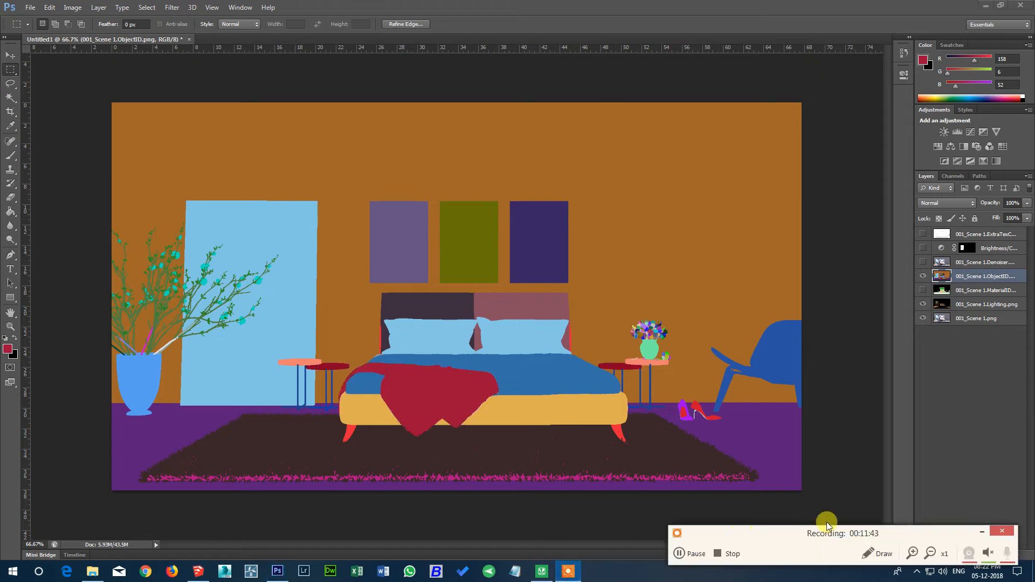
click(696, 553)
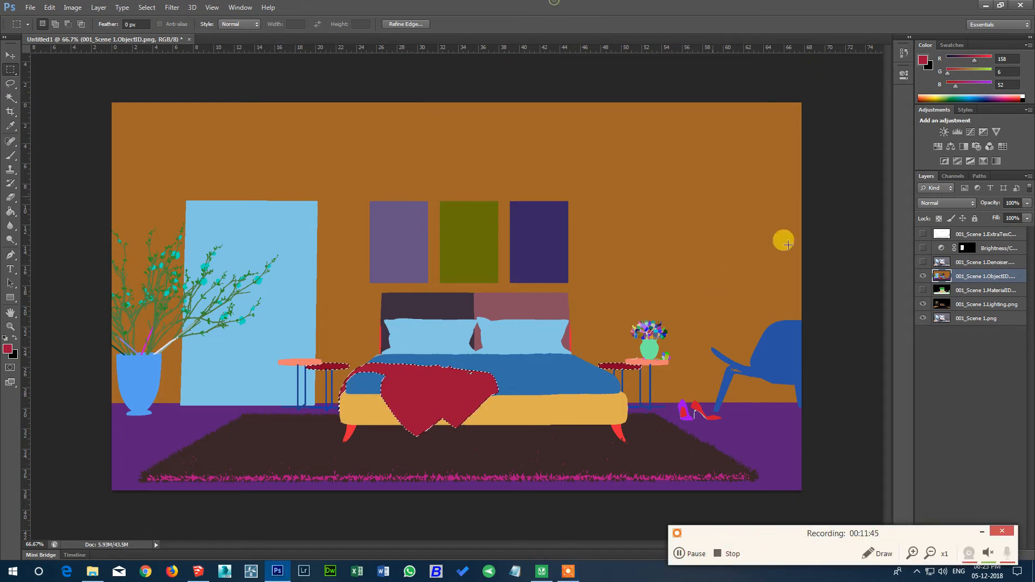
Show the Denoiser layer and add a Brightness/Contrast adjustment above it, masked to the dark red selection, with brightness 42 and contrast 46
click(922, 262)
click(956, 262)
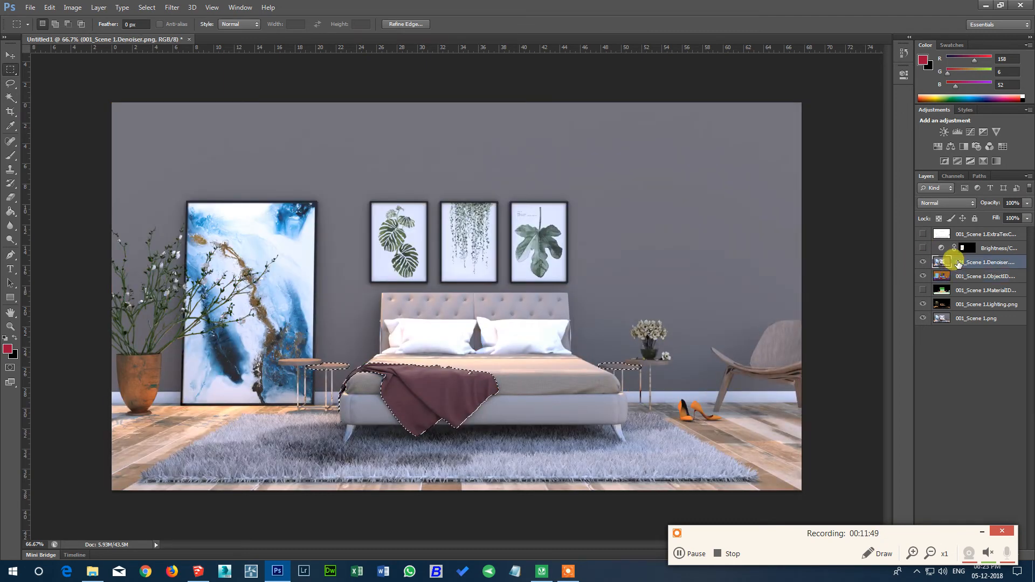
click(944, 132)
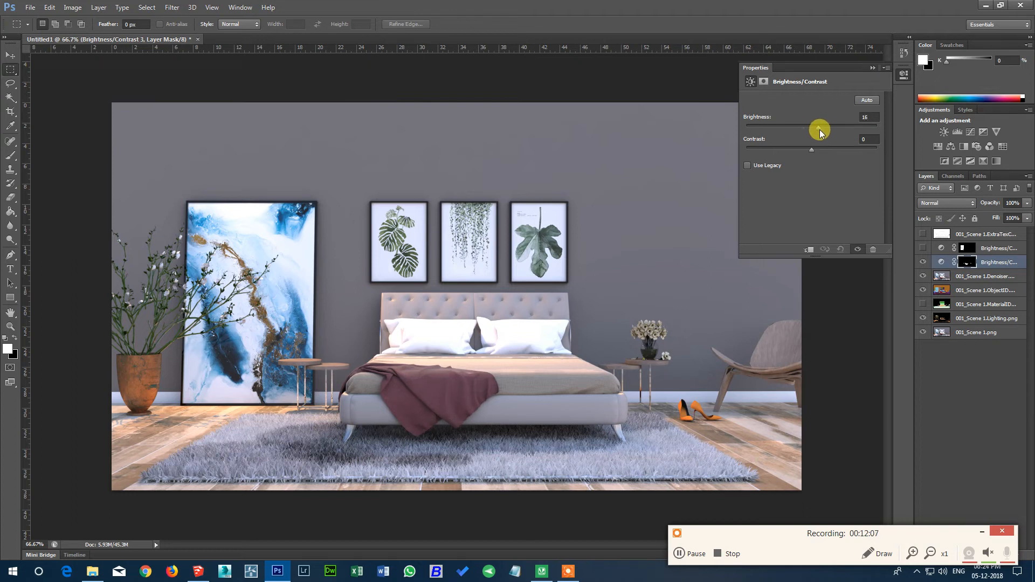
drag(827, 132, 829, 132)
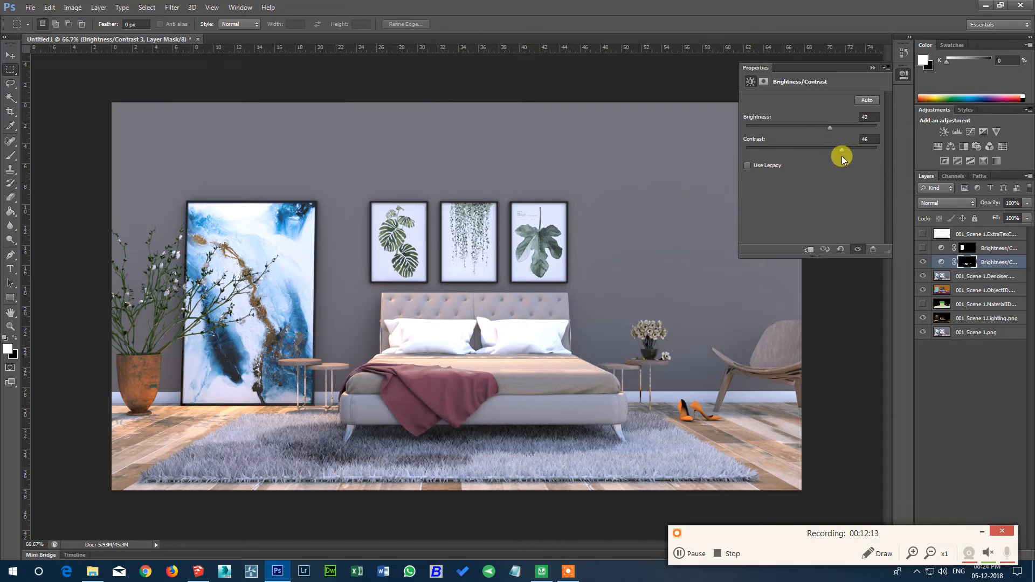
click(872, 67)
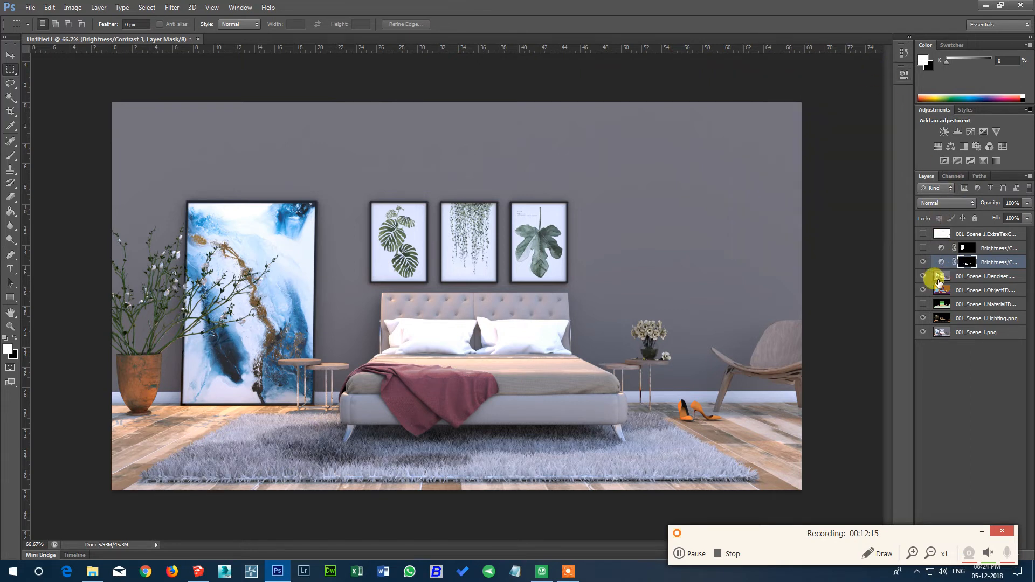
Hide the throw's Brightness/Contrast layer and the Denoiser layer, and make the ObjectID layer active
click(923, 262)
click(922, 276)
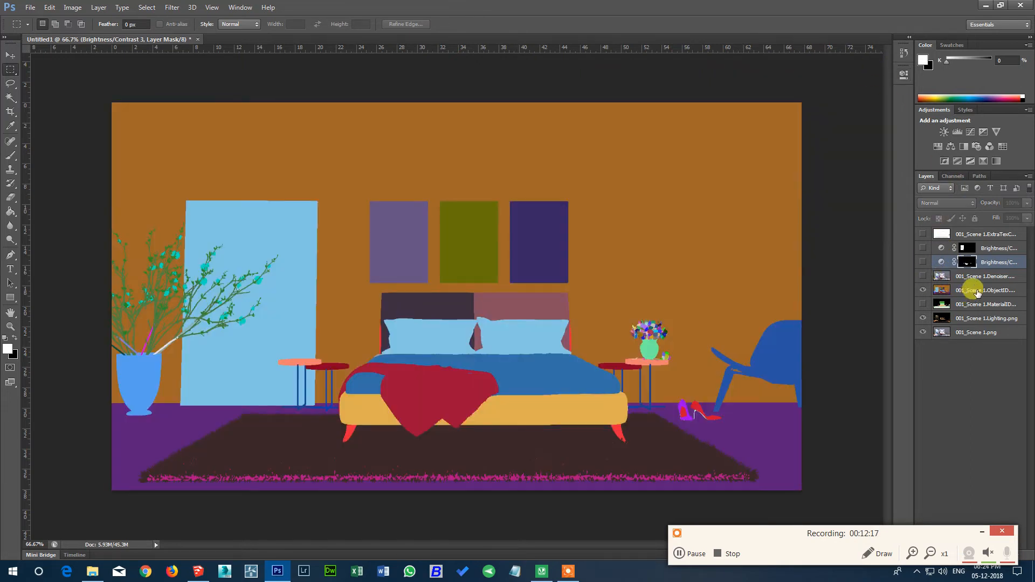
click(960, 291)
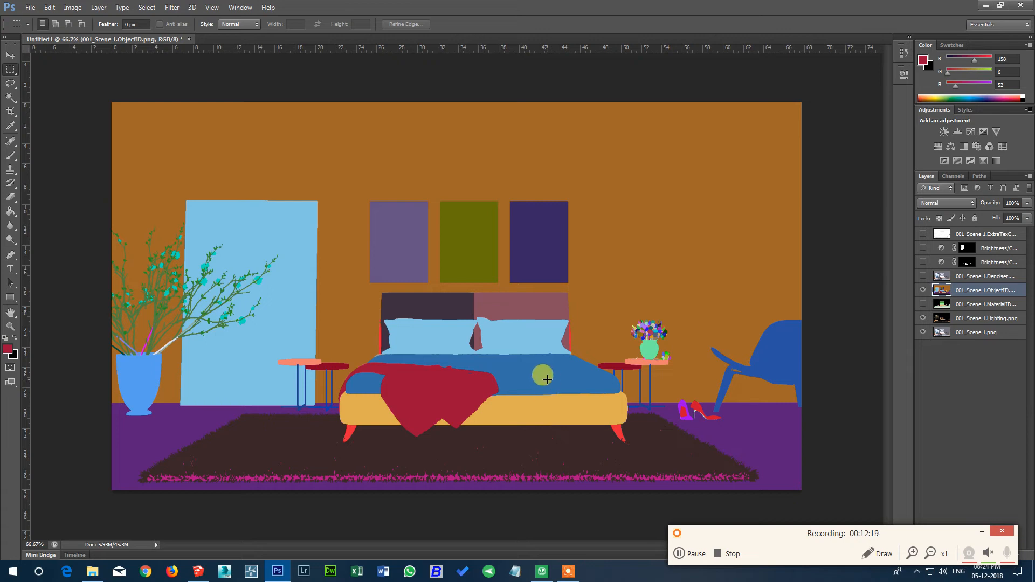
Try a Brightness/Contrast adjustment above the hidden Denoiser layer, masked to a Color Range selection of the blue bedspread, and delete it
click(147, 7)
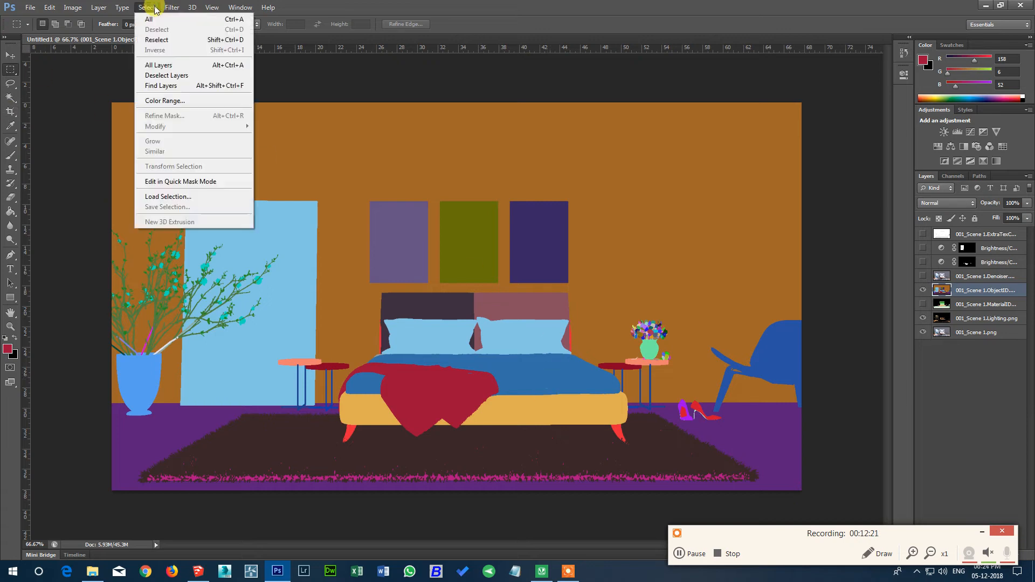
click(164, 101)
click(521, 371)
click(606, 138)
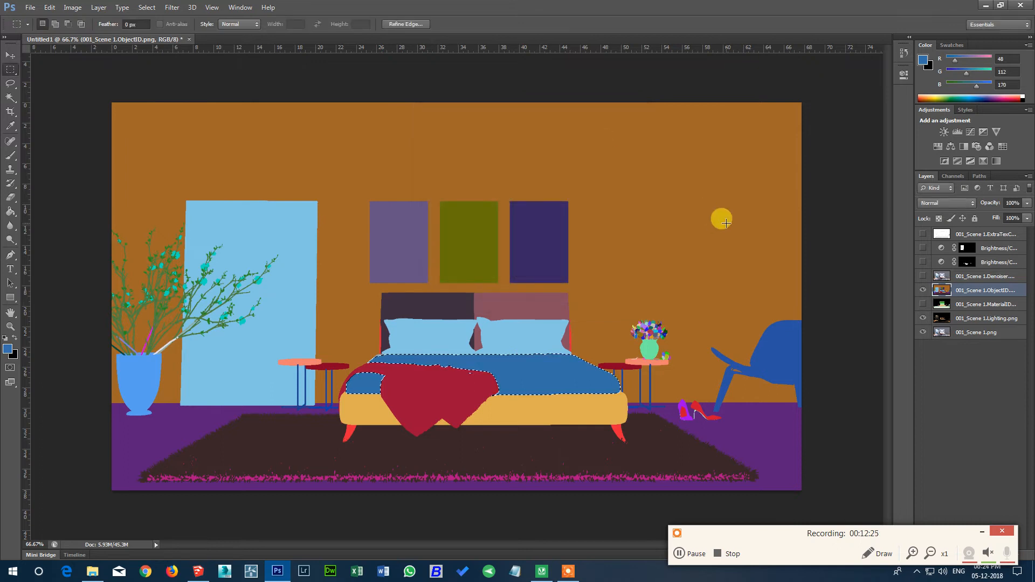
click(981, 276)
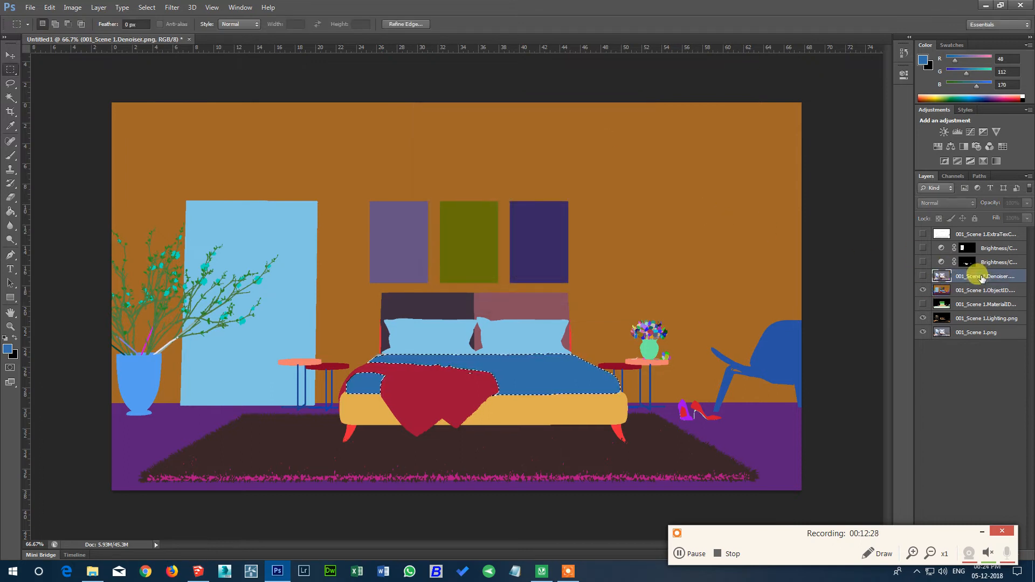
click(943, 132)
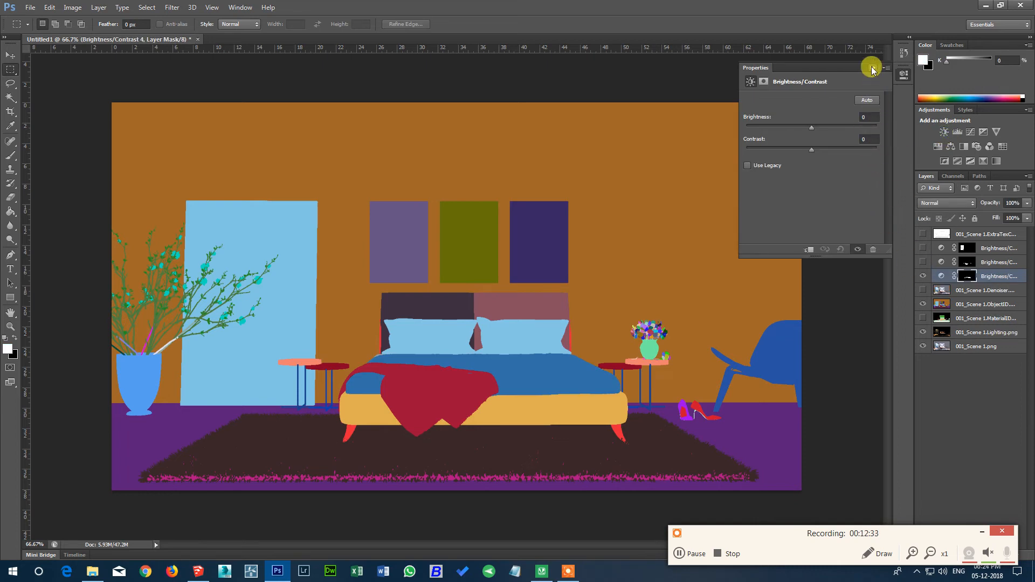
click(872, 252)
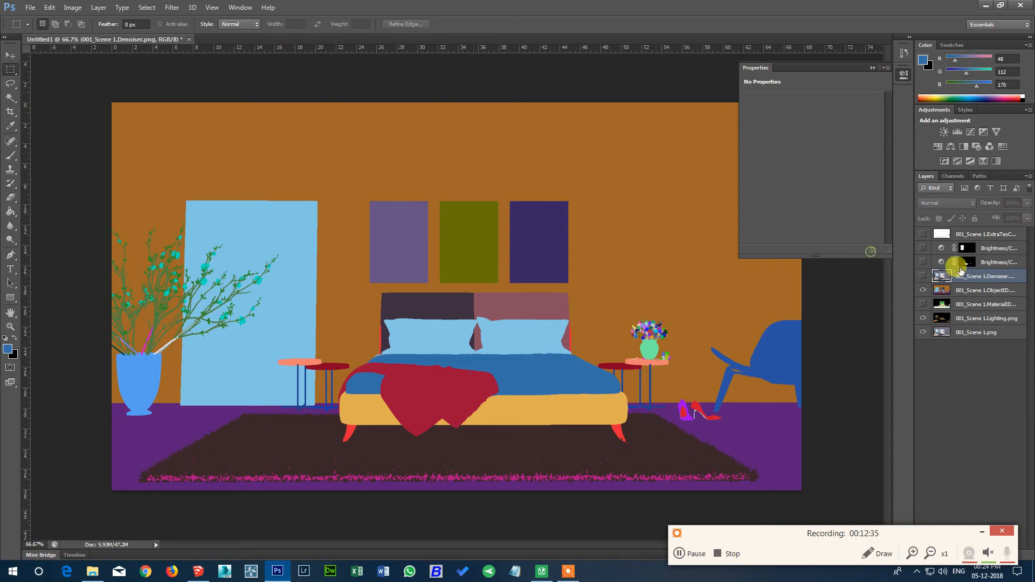
click(922, 276)
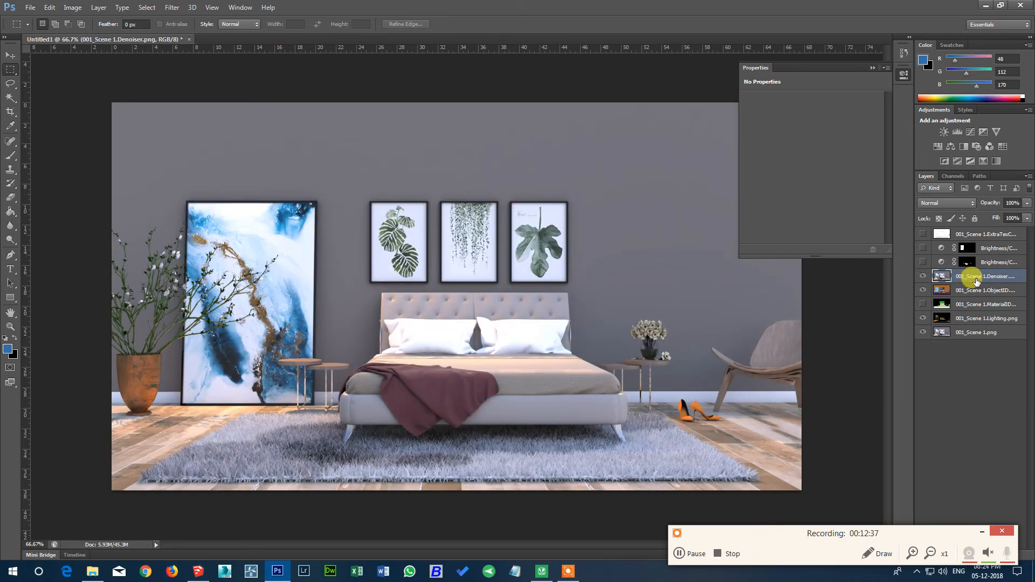
click(964, 290)
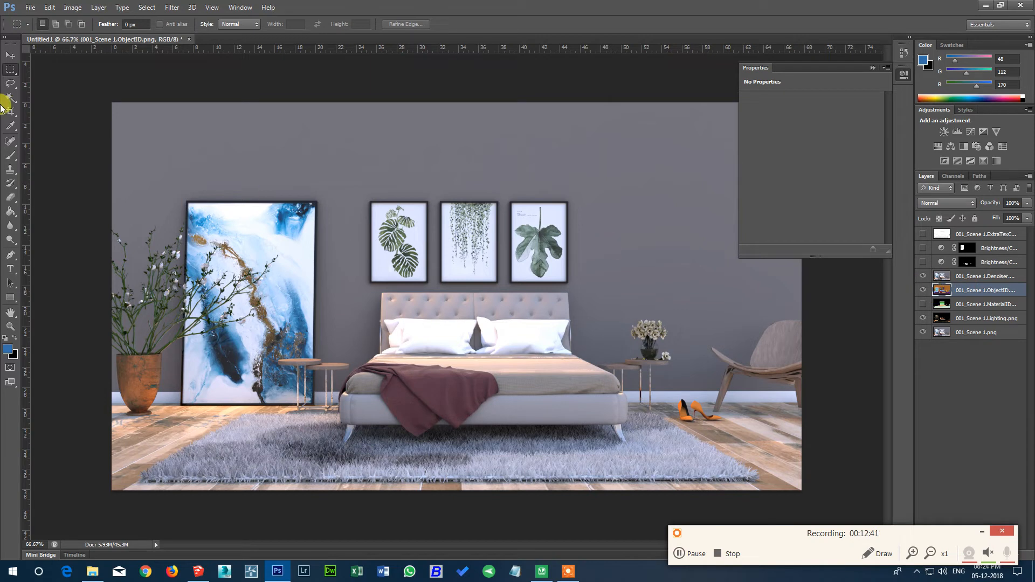
click(175, 8)
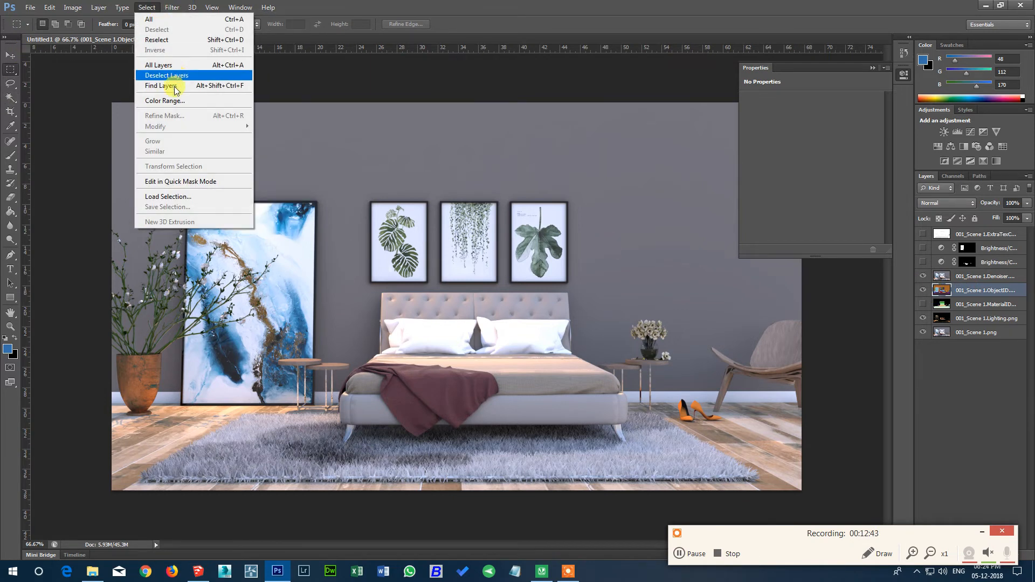
click(171, 104)
click(528, 379)
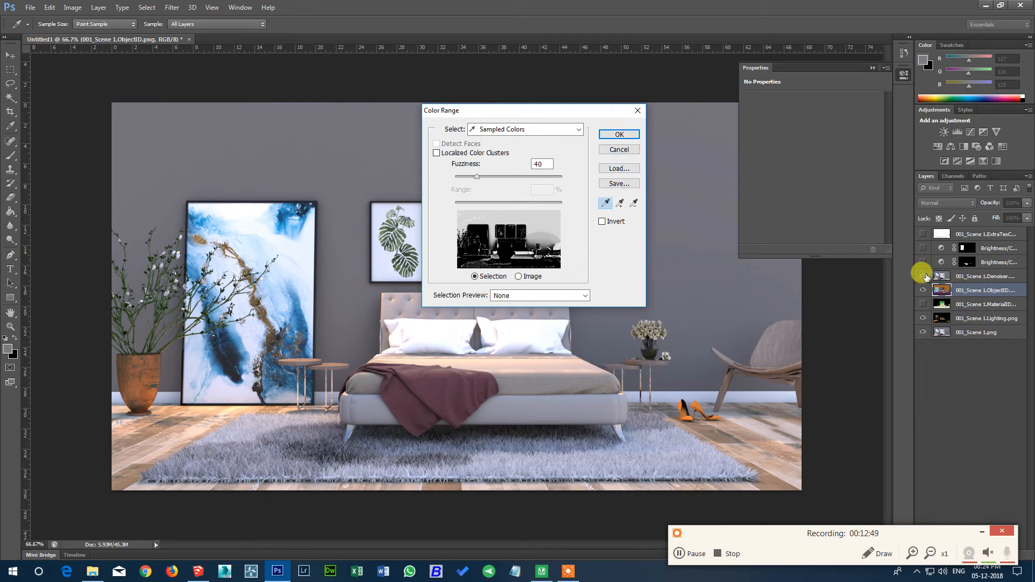
click(637, 110)
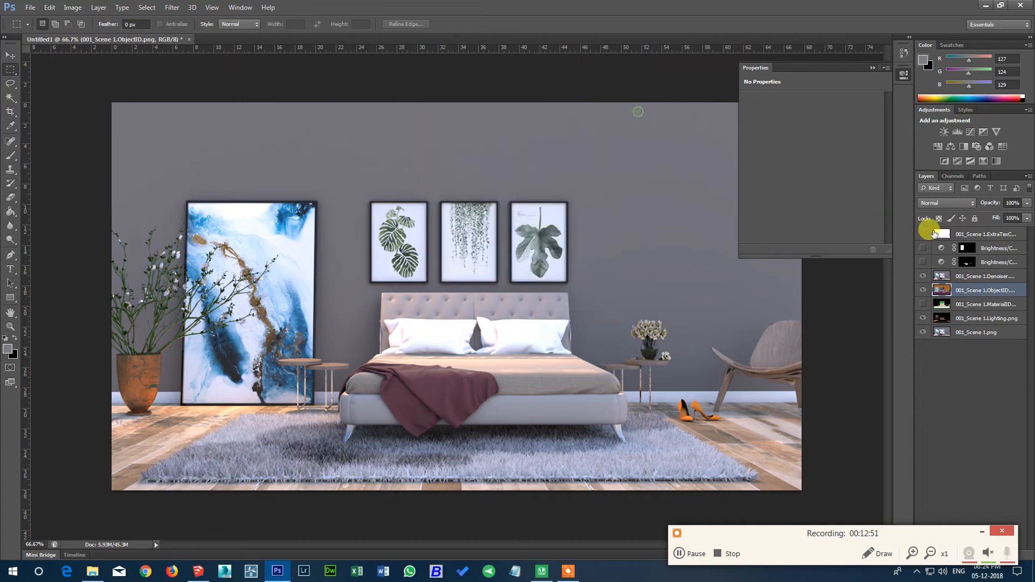
click(922, 275)
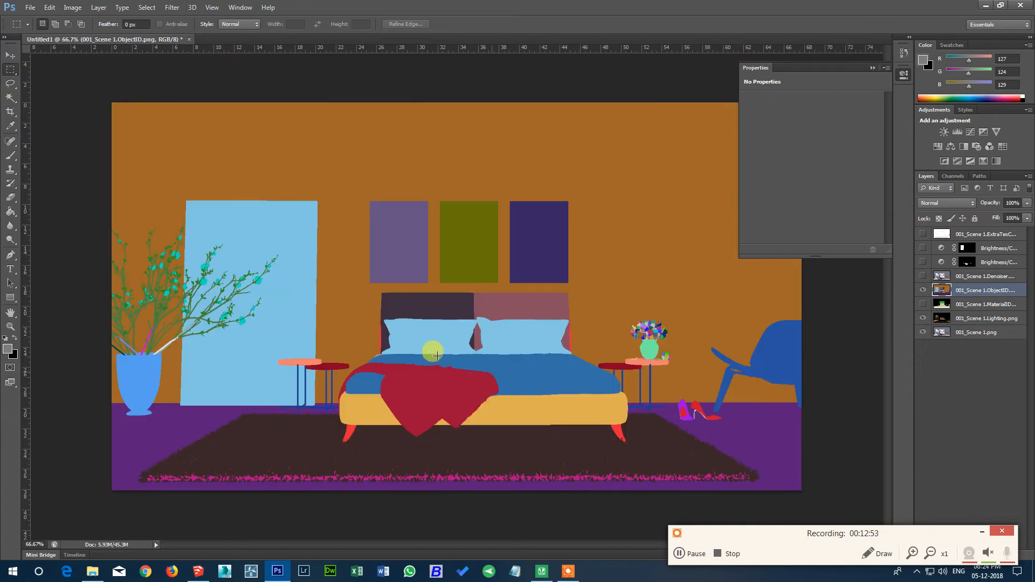
Select the bedspread's blue on the ObjectID layer with Color Range and make the Denoiser layer active
click(155, 9)
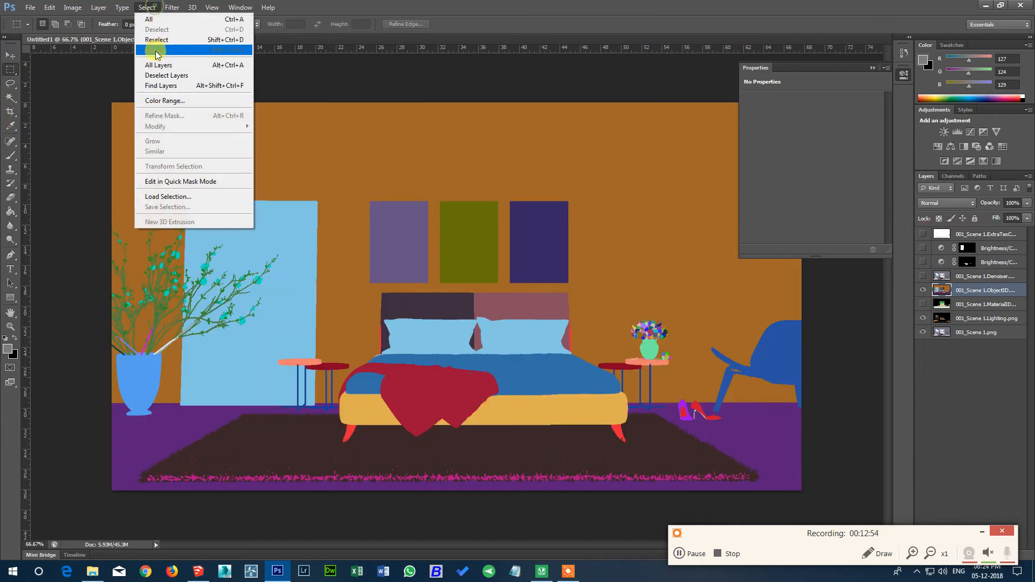
click(165, 104)
click(526, 381)
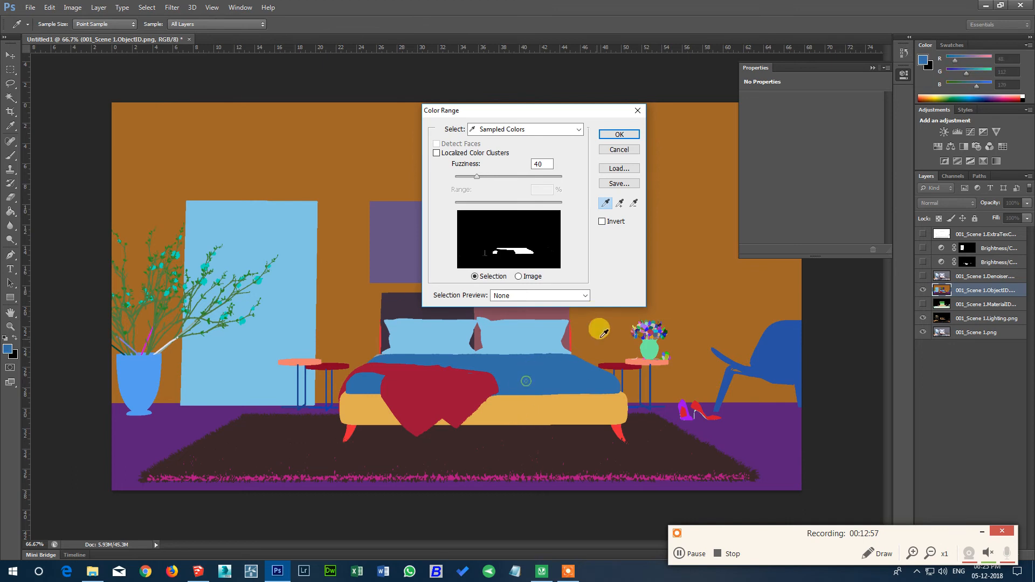
click(618, 135)
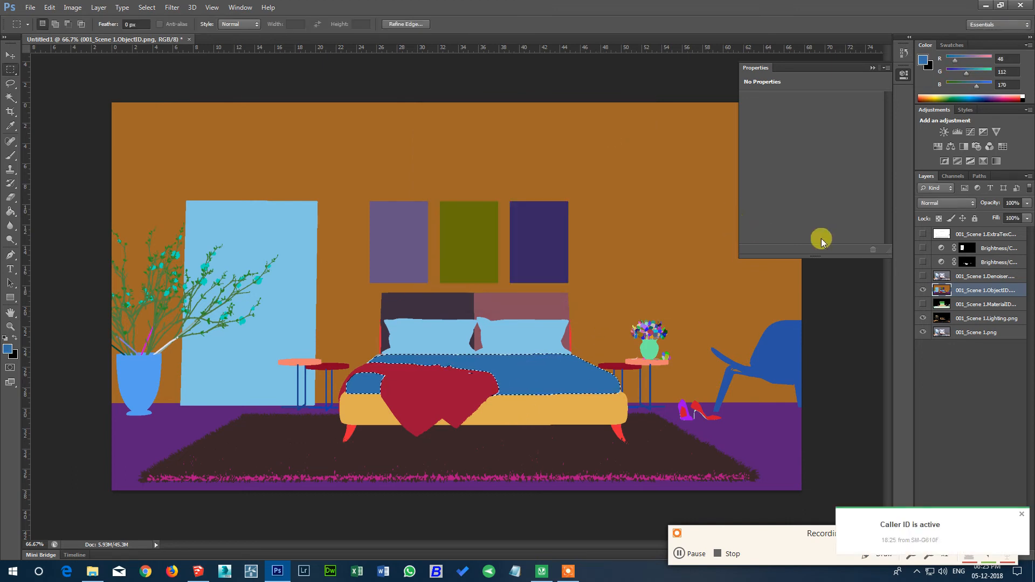
click(964, 278)
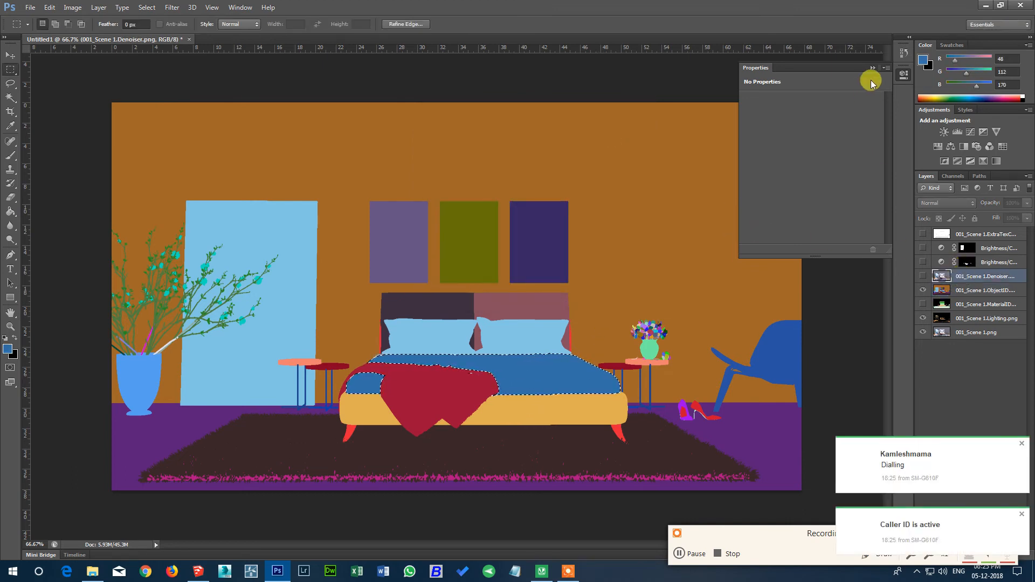
Show the Denoiser layer and add a Brightness/Contrast adjustment above it, masked to the bedspread selection, with brightness -21 and contrast 90
click(923, 276)
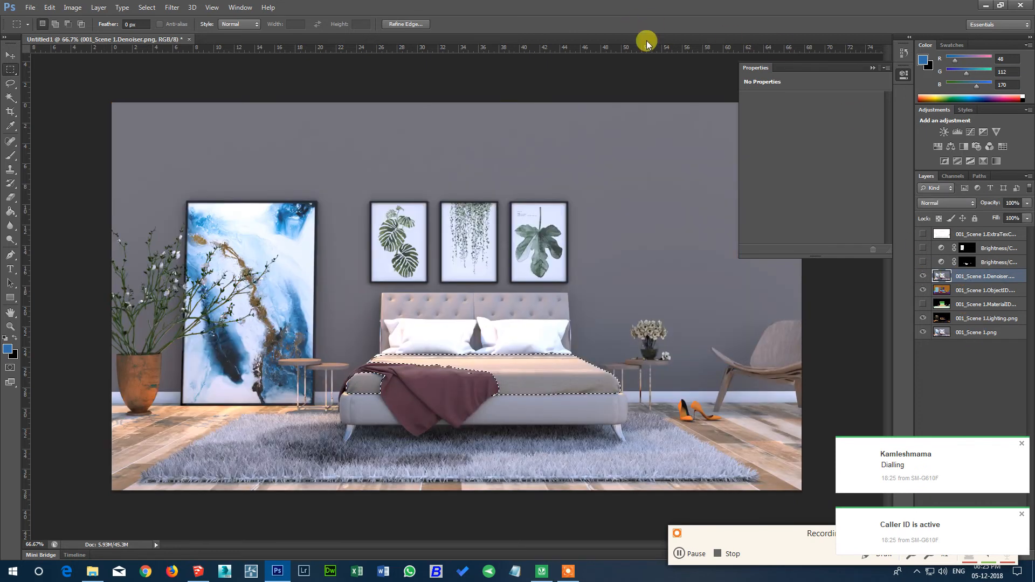
click(944, 132)
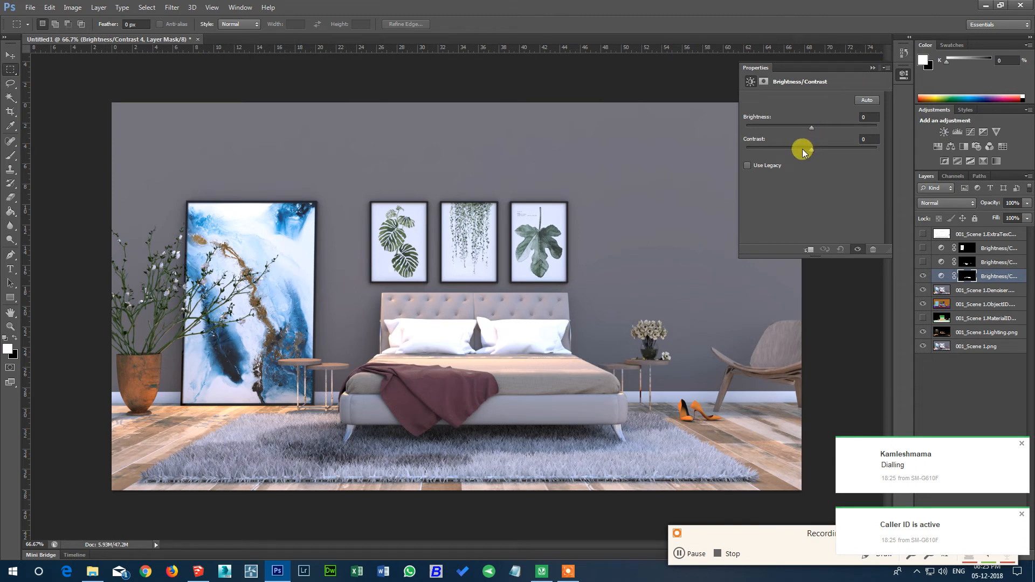
mouse_move(812, 127)
mouse_down()
mouse_move(829, 130)
mouse_move(803, 133)
mouse_up()
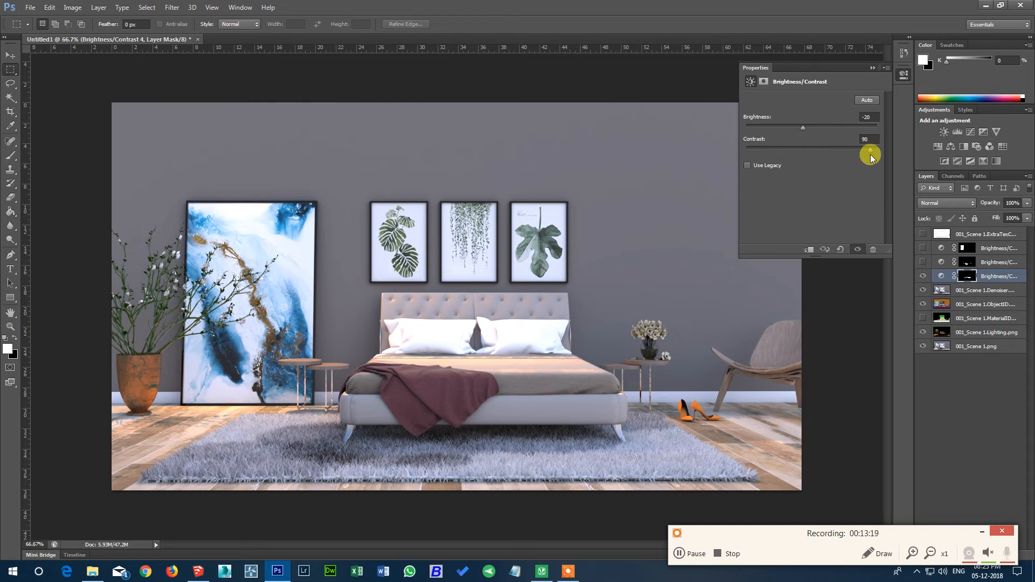
drag(803, 126, 803, 130)
Hide the bedspread's Brightness/Contrast layer and the Denoiser layer, and collapse the adjustment's properties
click(923, 275)
click(922, 290)
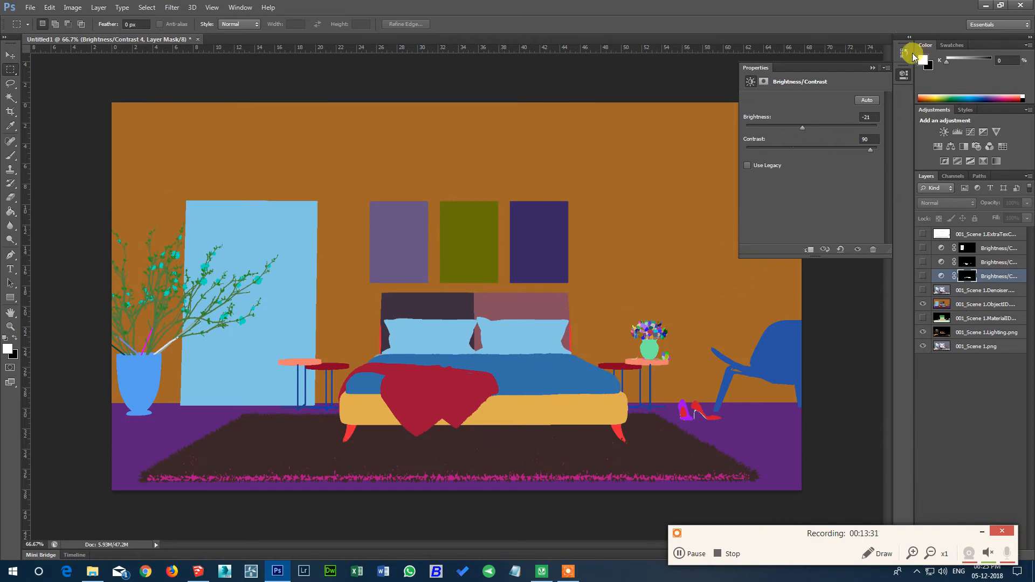
click(870, 67)
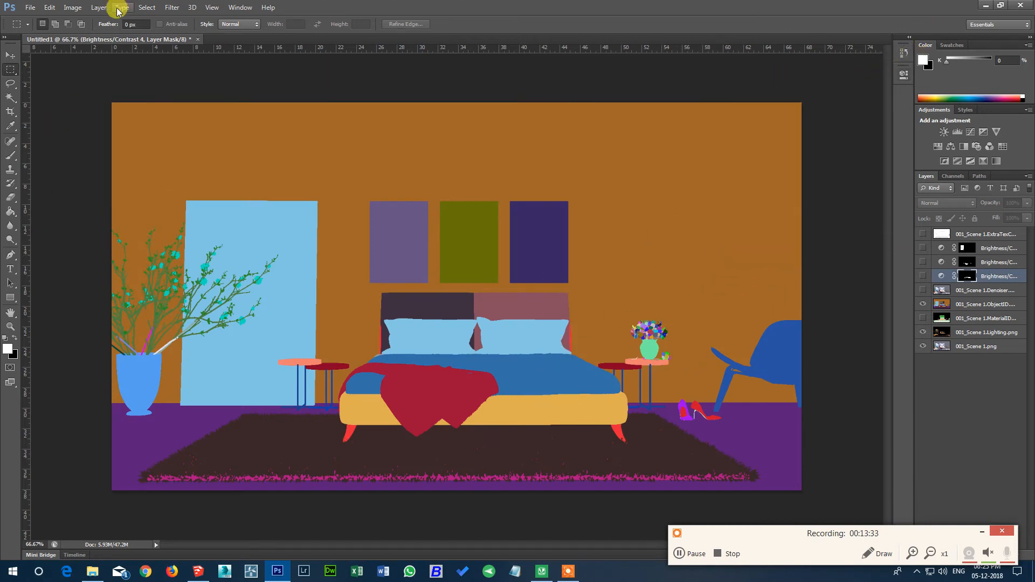
Try a Color Range selection with the bedspread adjustment's mask active, sampling the headboard's light half and adding its dark half
click(147, 8)
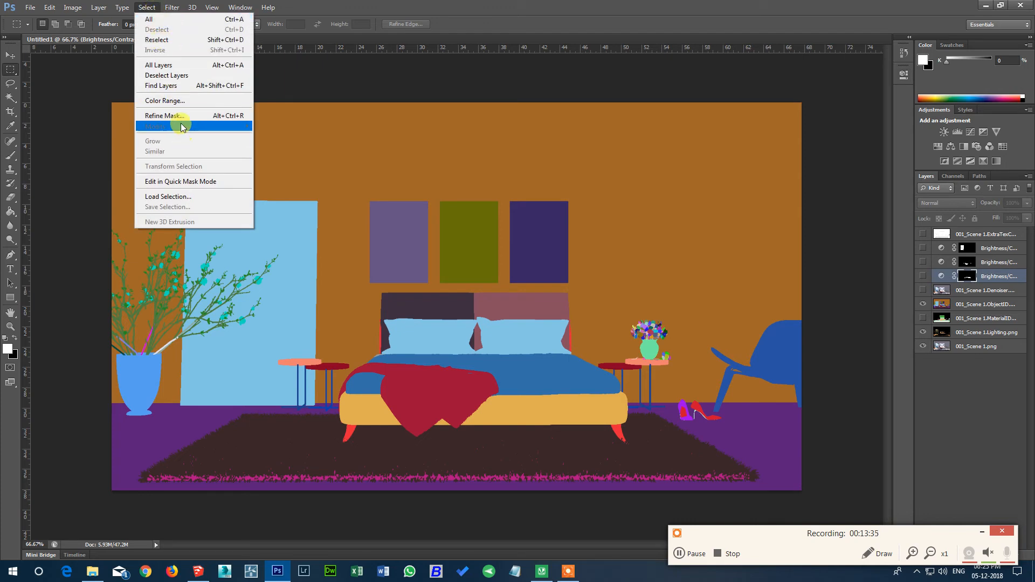
click(170, 101)
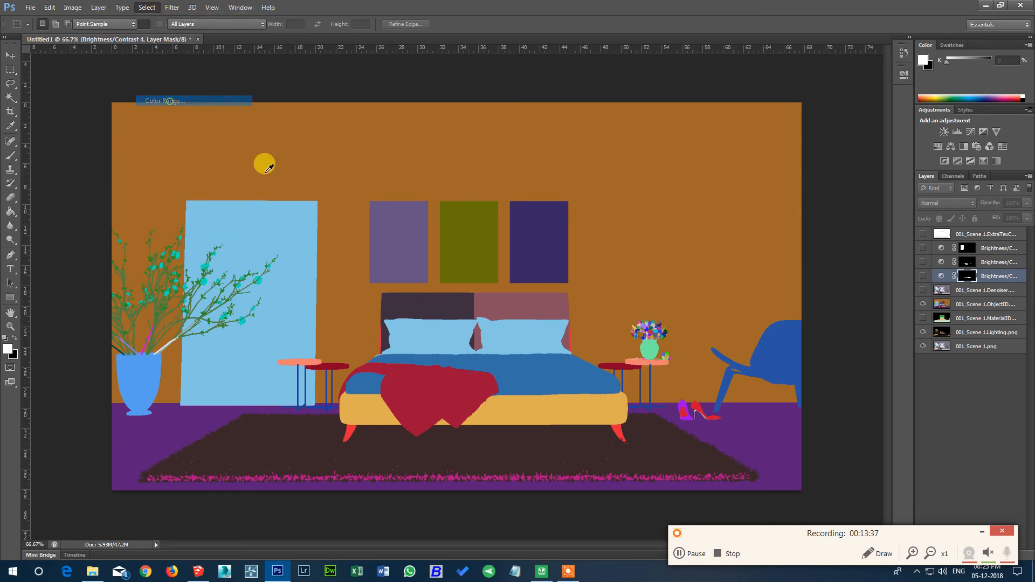
drag(598, 111, 879, 112)
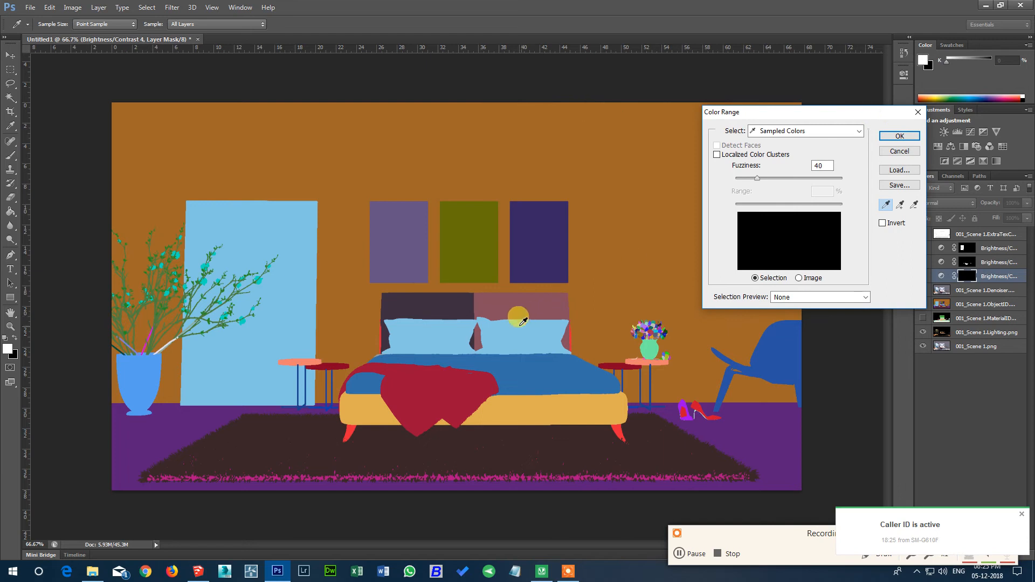
click(512, 310)
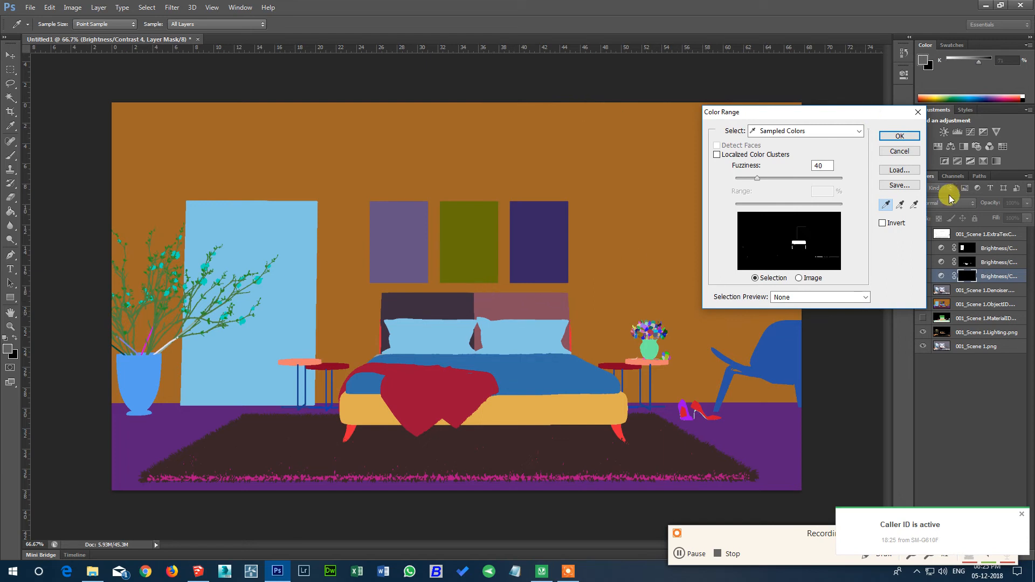
click(899, 206)
click(454, 297)
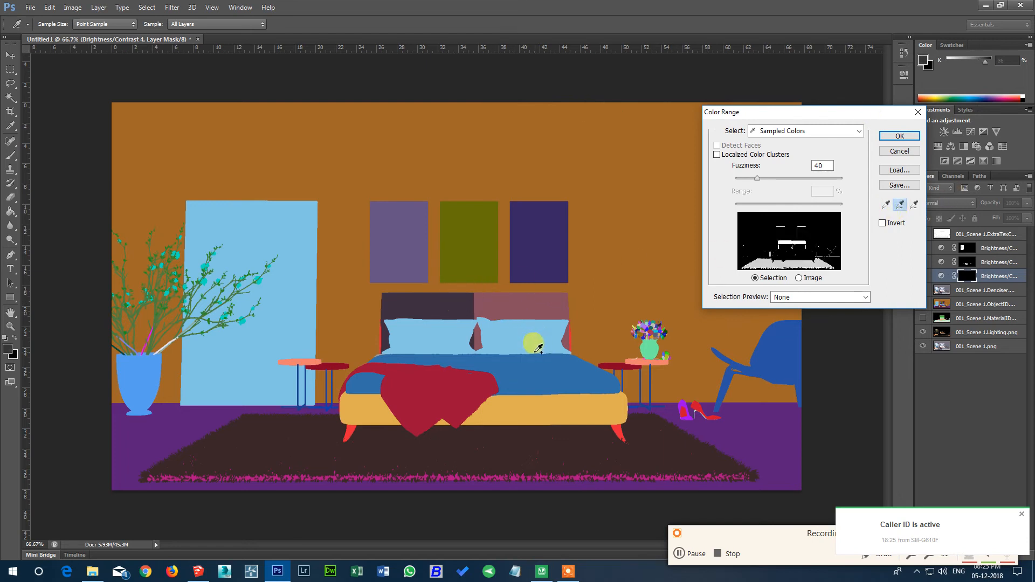
Subtract the headboard's dark half and the rug from the Color Range samples, and resample the headboard's light half alone
click(900, 204)
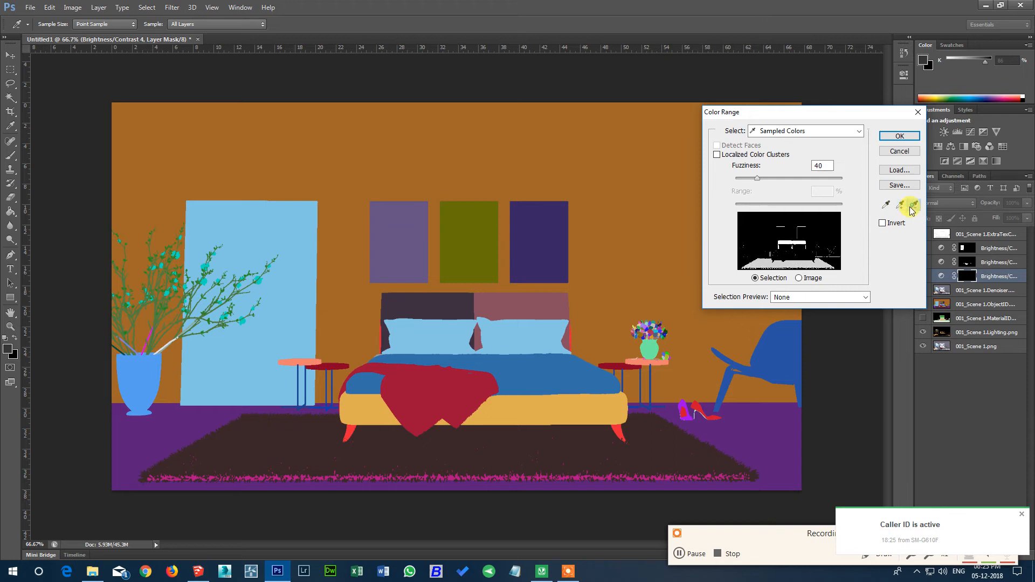
click(441, 295)
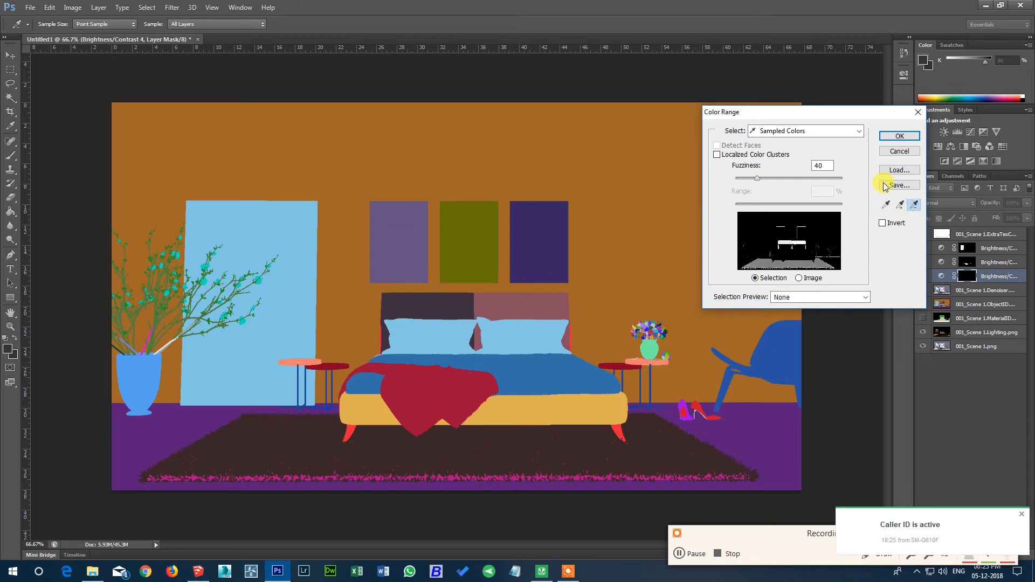
click(524, 441)
click(484, 449)
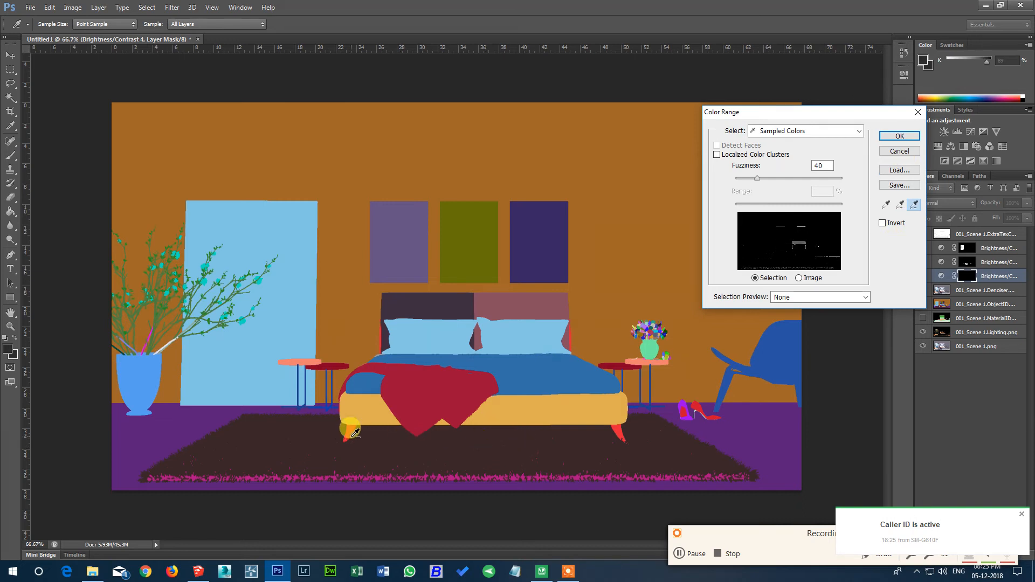
click(886, 206)
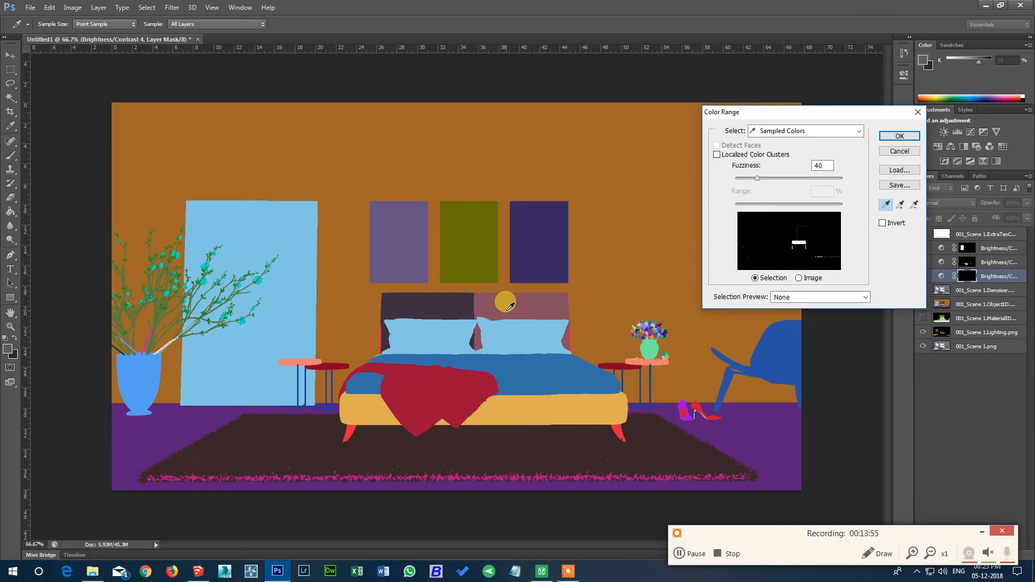
key(alt)
key(ctrl)
key(ctrl)
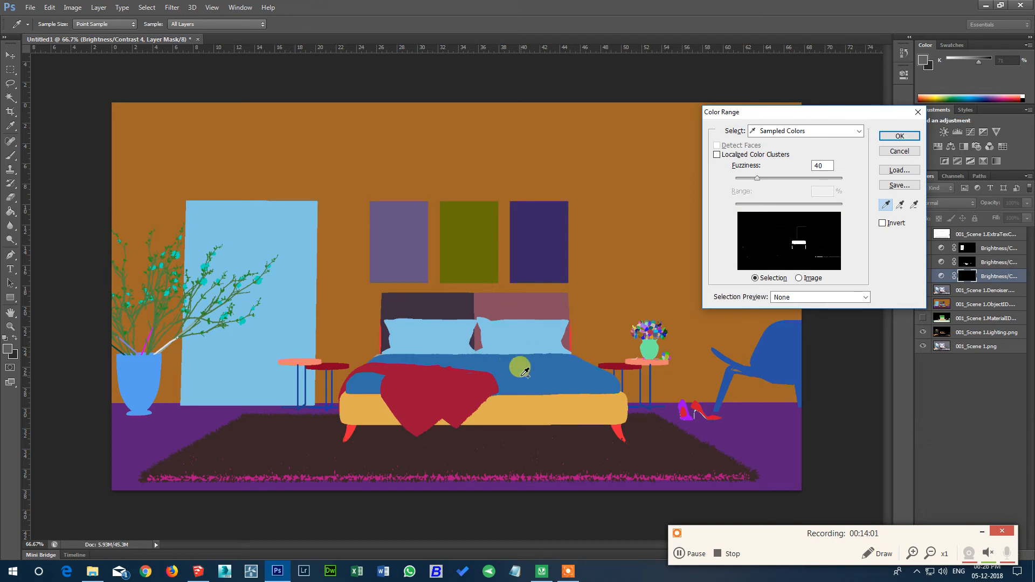
Sample the bed base and apply Color Range to the bedspread adjustment's active mask
click(540, 411)
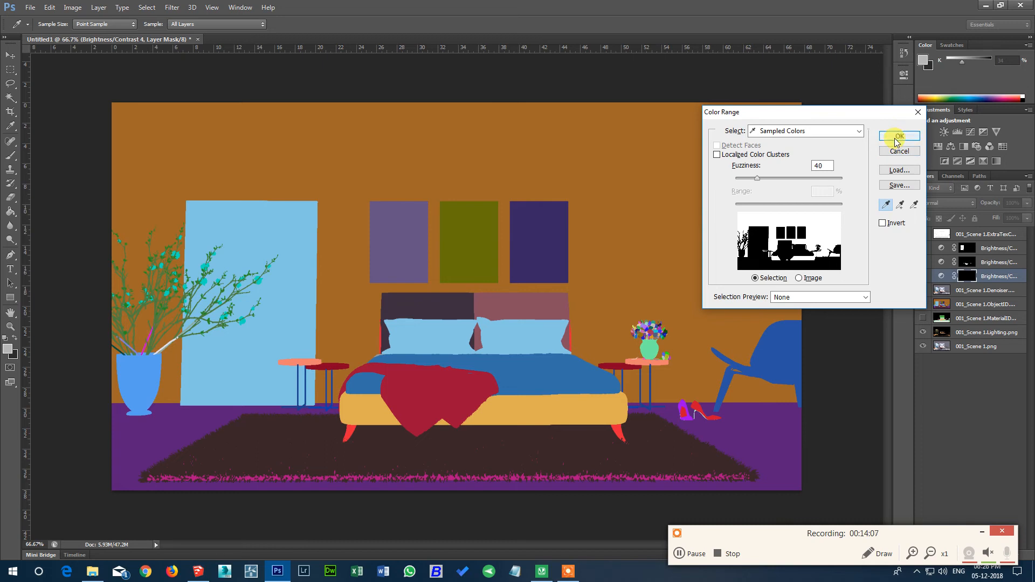
click(540, 401)
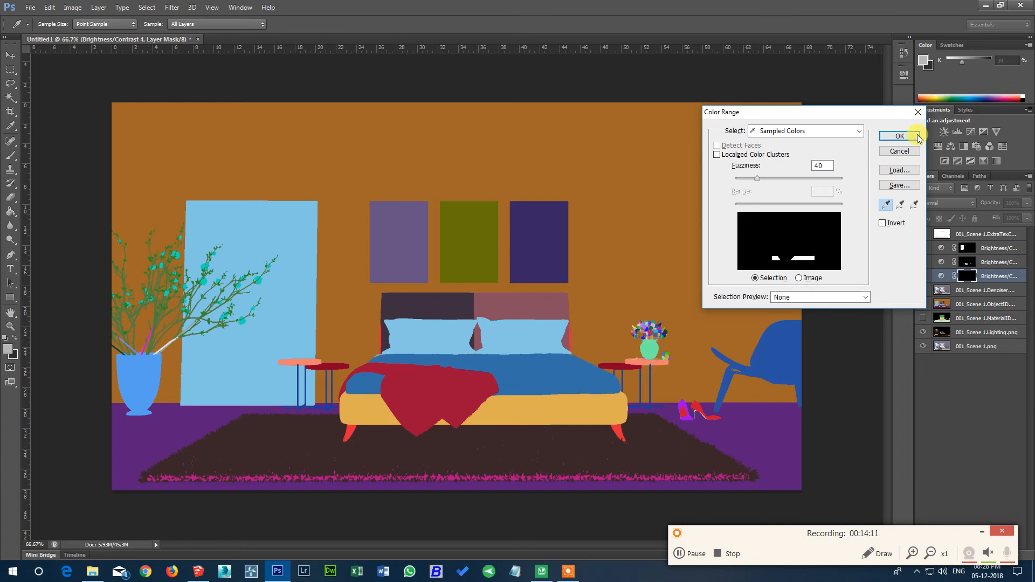
click(899, 137)
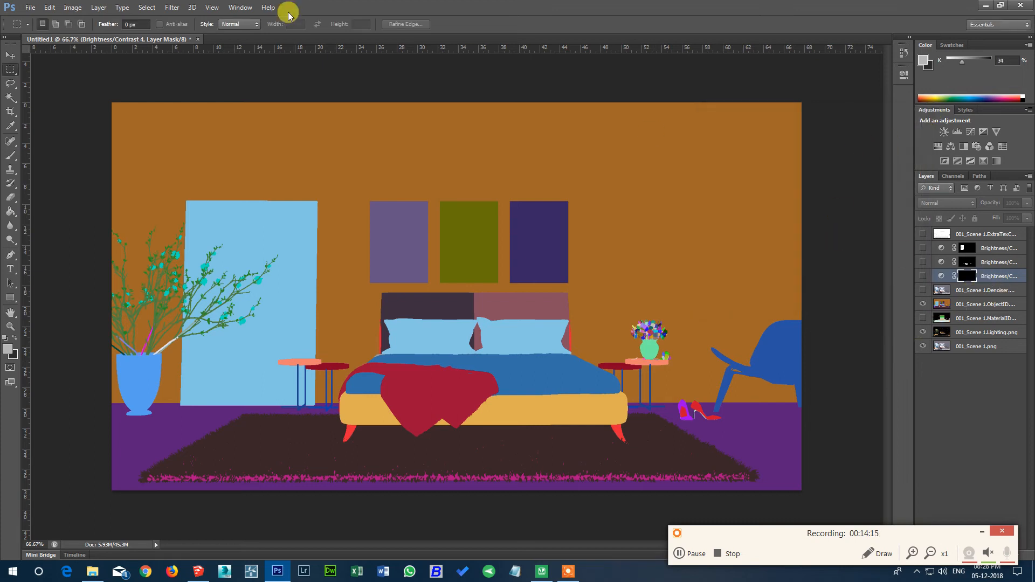
Make the ObjectID layer active and select the bed base's yellow with Color Range
click(973, 304)
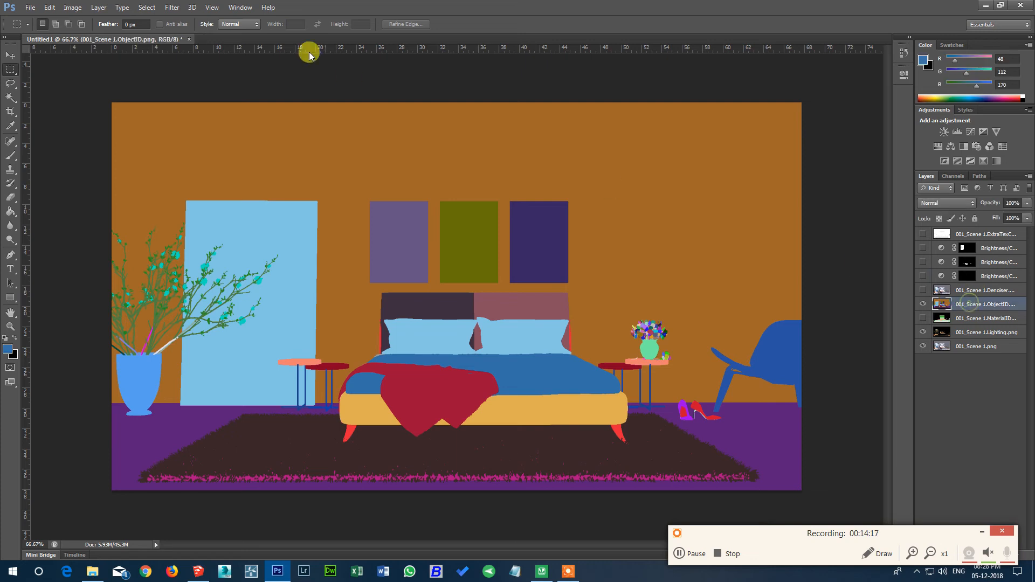
click(168, 11)
mouse_move(146, 8)
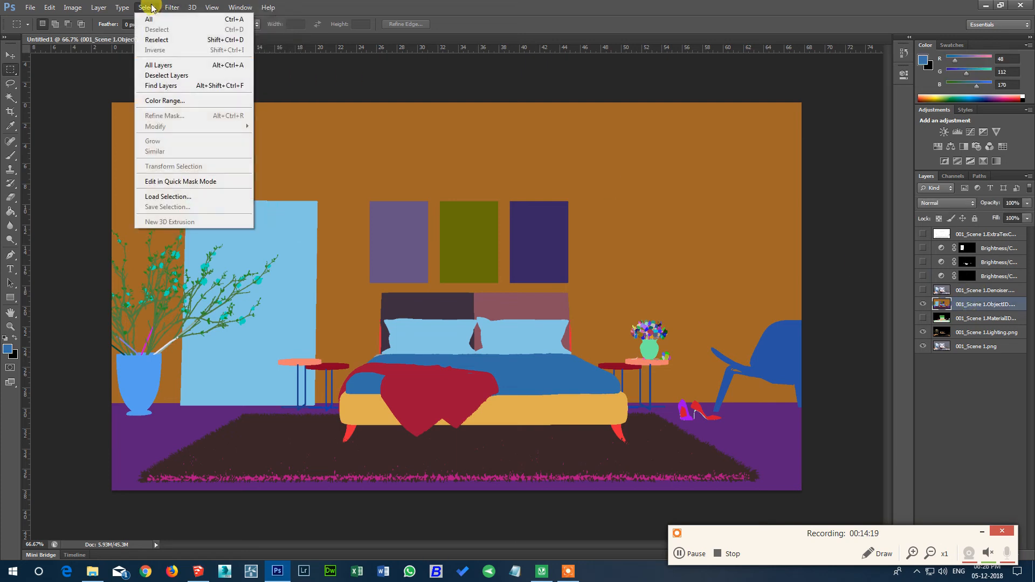
click(159, 101)
click(576, 409)
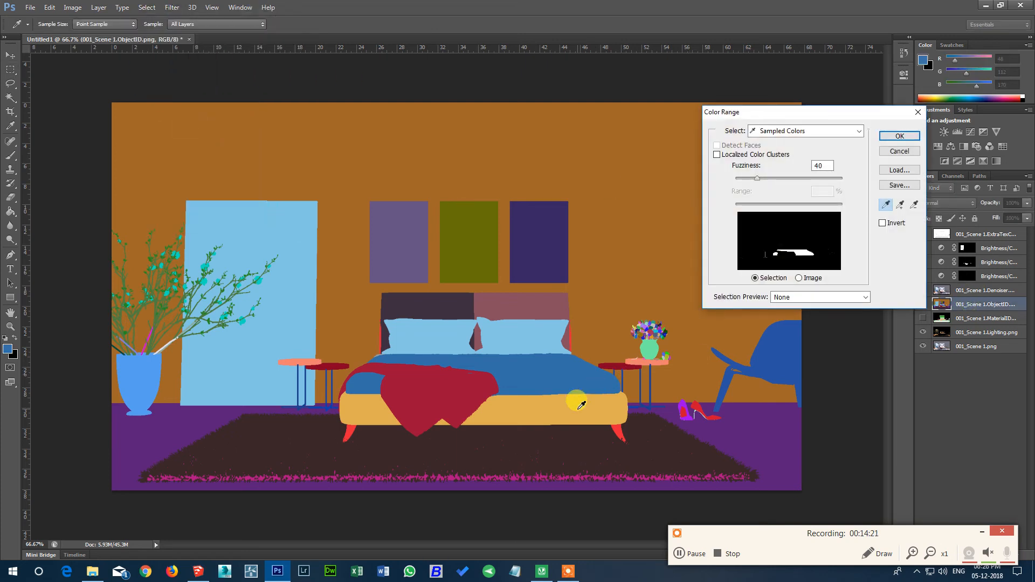
click(898, 136)
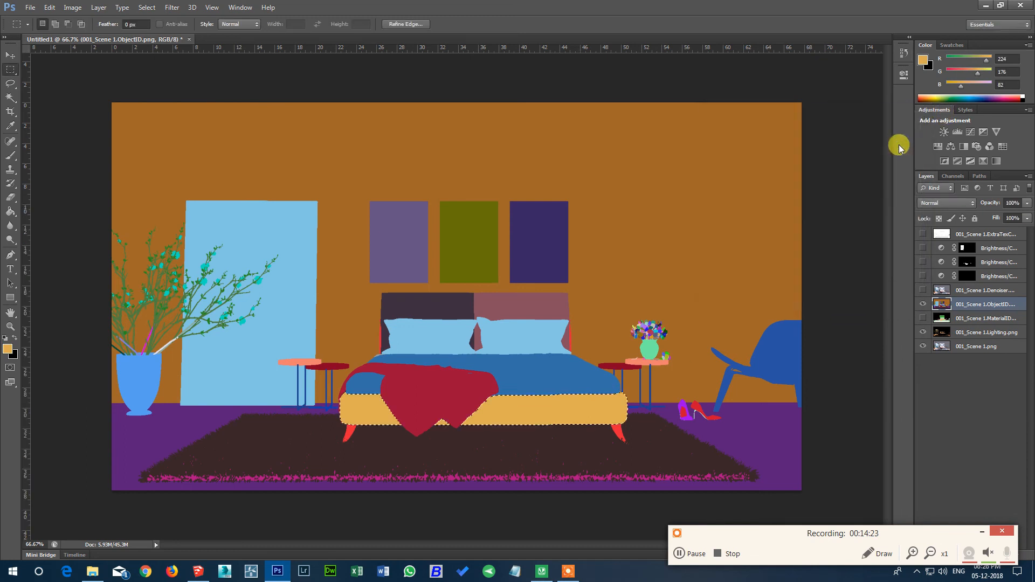
Show the Denoiser layer and add a Brightness/Contrast adjustment above it, masked to the bed base selection, with brightness 55 and contrast -50
click(973, 291)
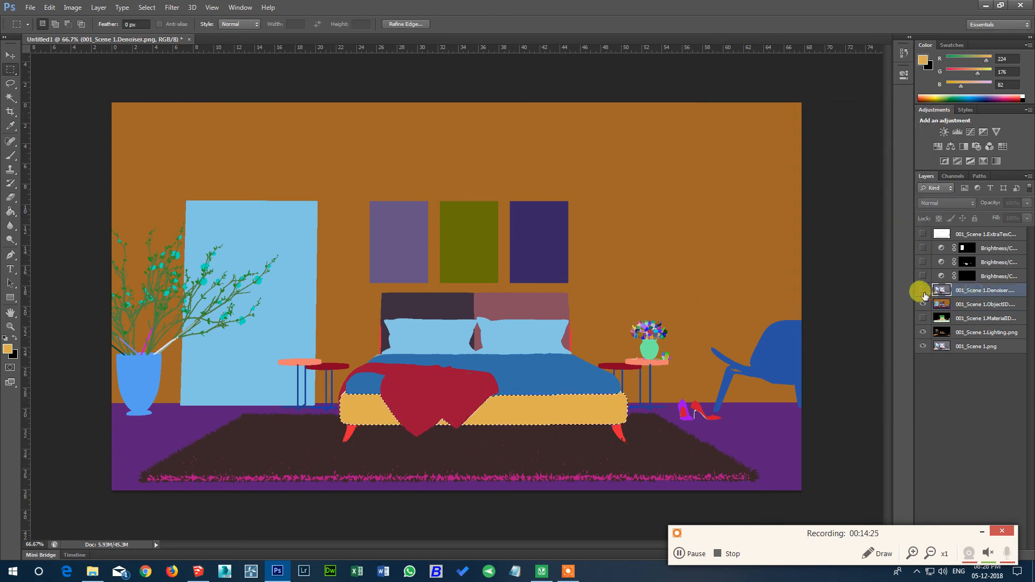
click(922, 291)
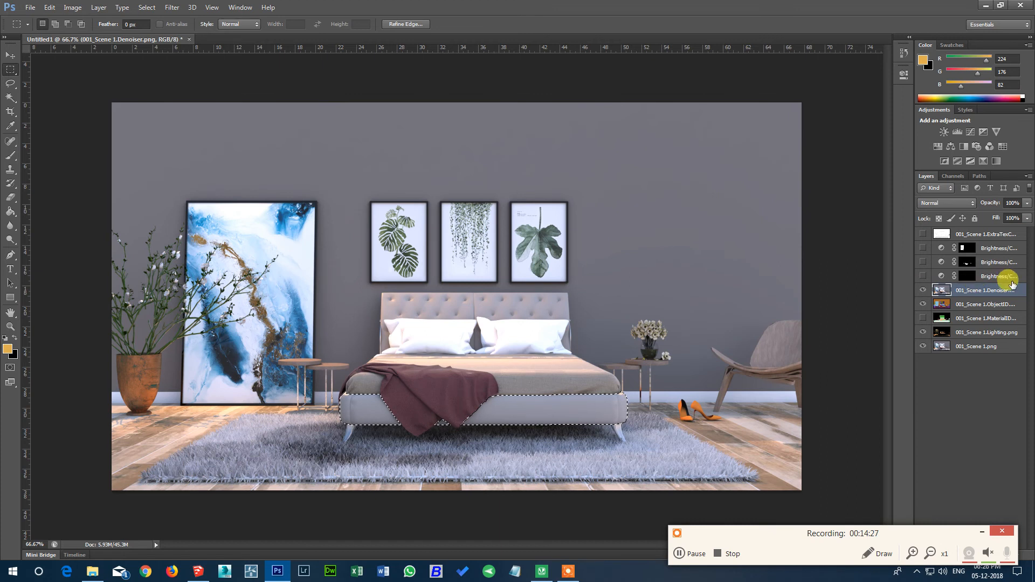
click(942, 132)
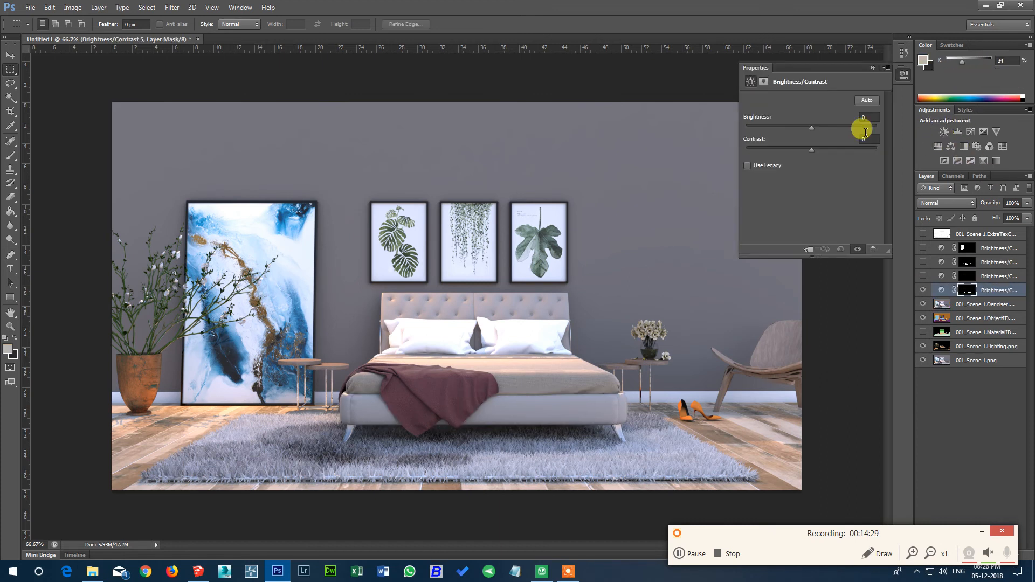
drag(809, 128, 836, 128)
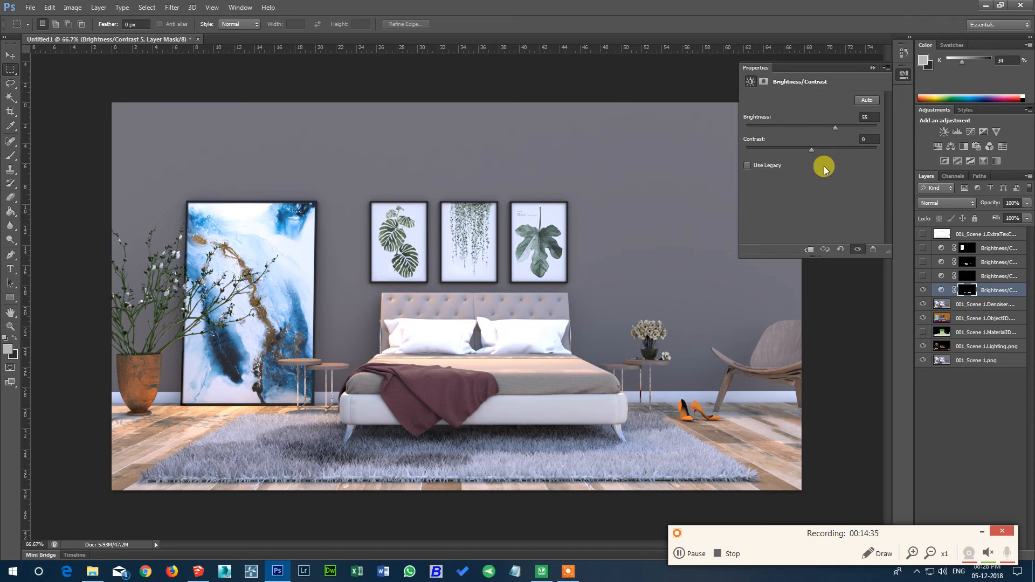
drag(814, 151, 712, 150)
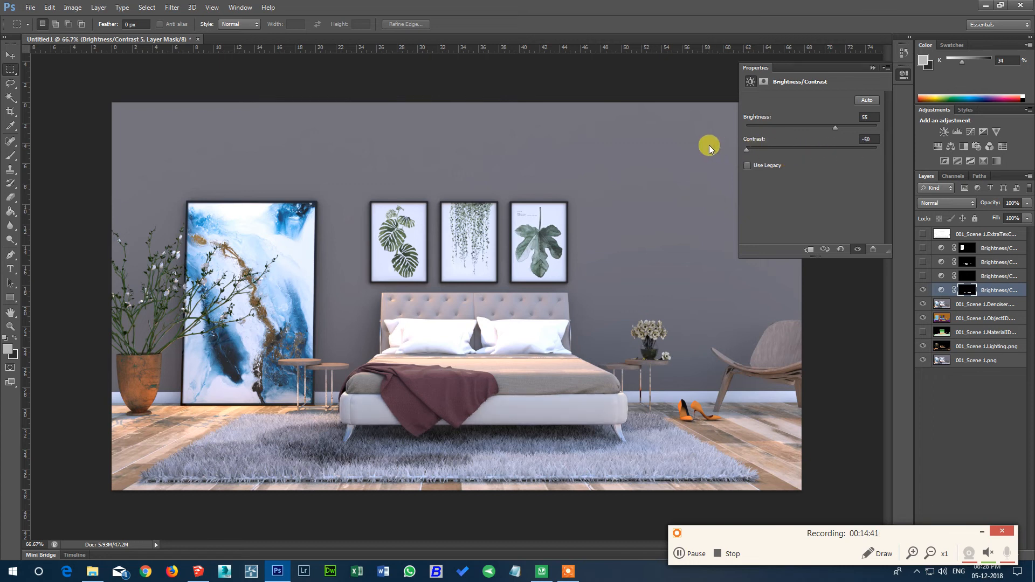
click(872, 68)
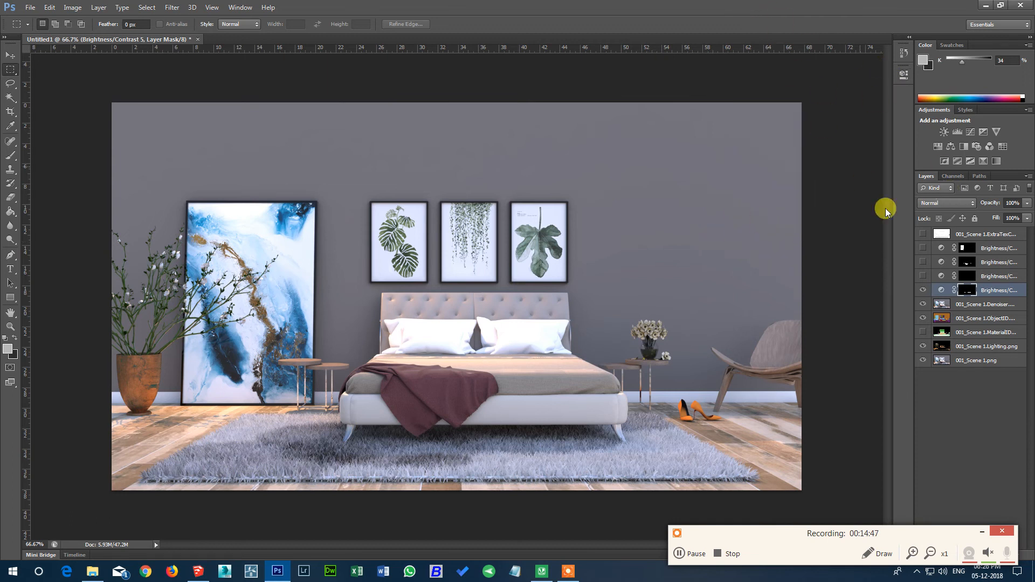
Hide the bed base's Brightness/Contrast layer and the Denoiser layer, and make the ObjectID layer active
click(922, 290)
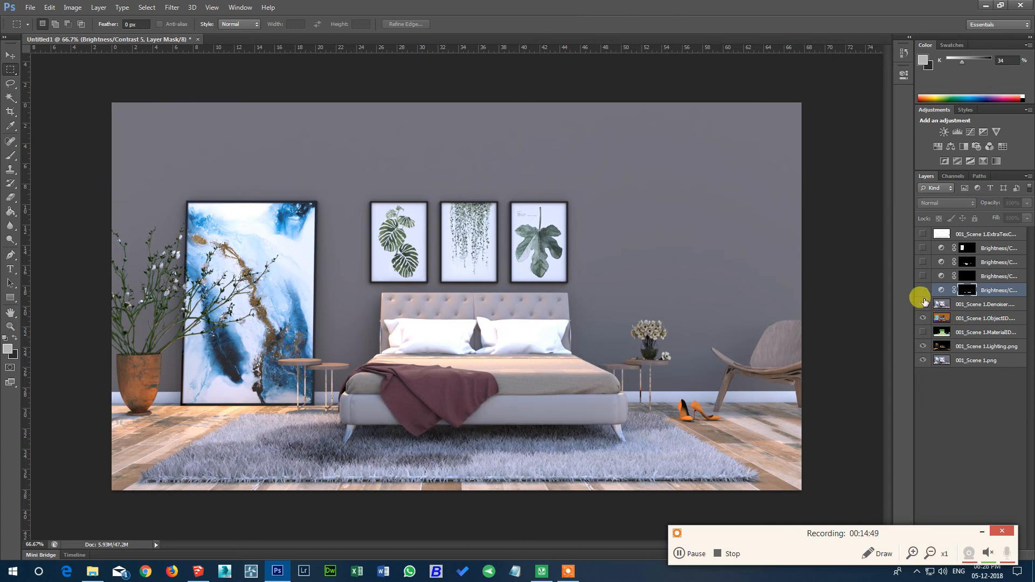
click(923, 304)
click(940, 318)
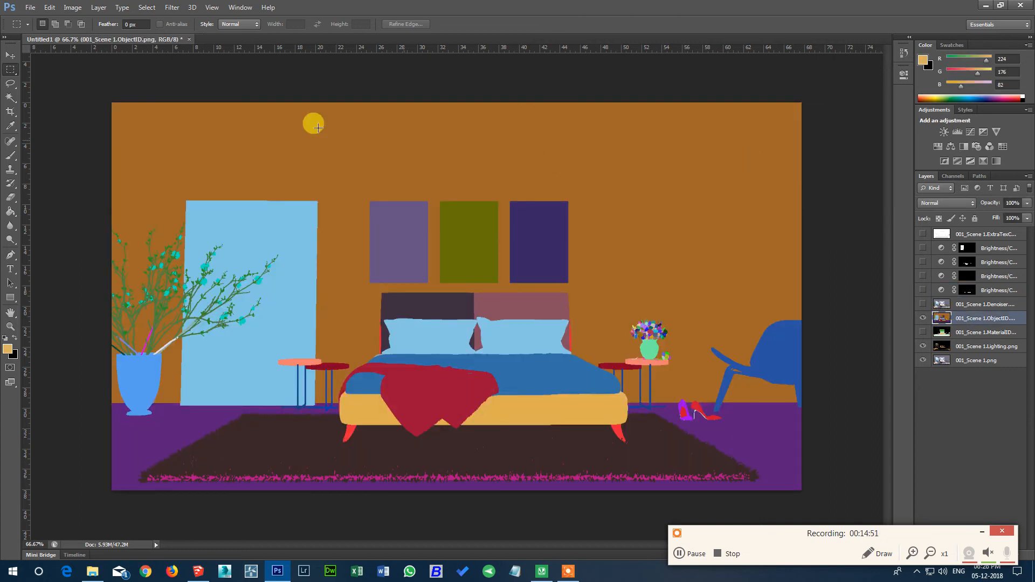
Select the floor's purple on the ObjectID layer with Color Range and make the Denoiser layer active
click(147, 9)
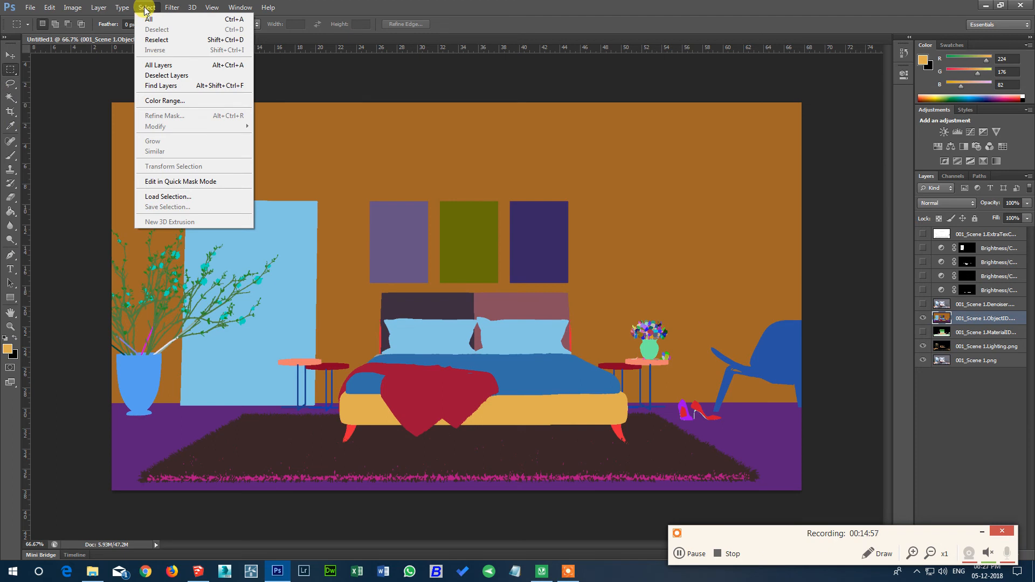
click(159, 100)
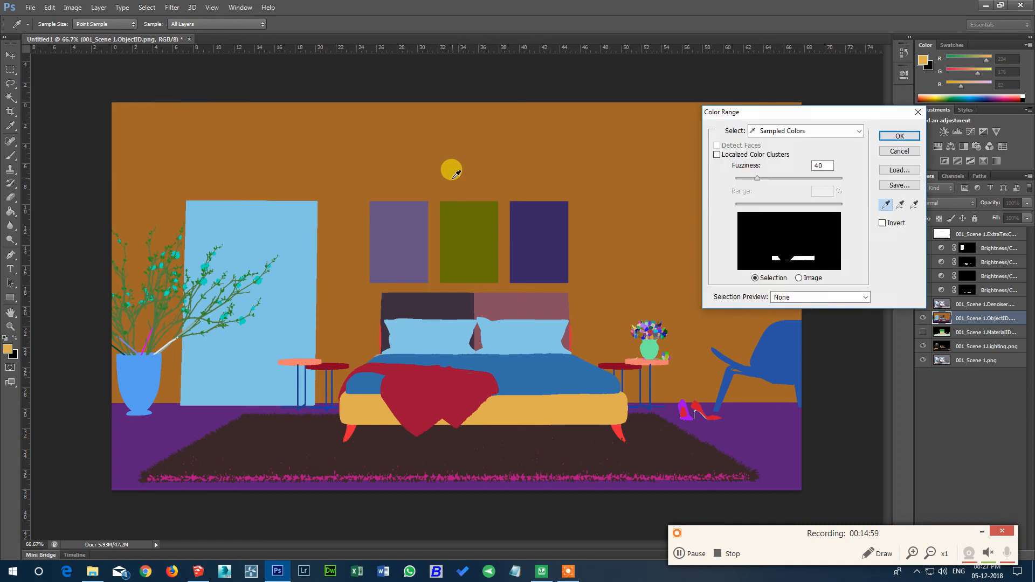
click(760, 431)
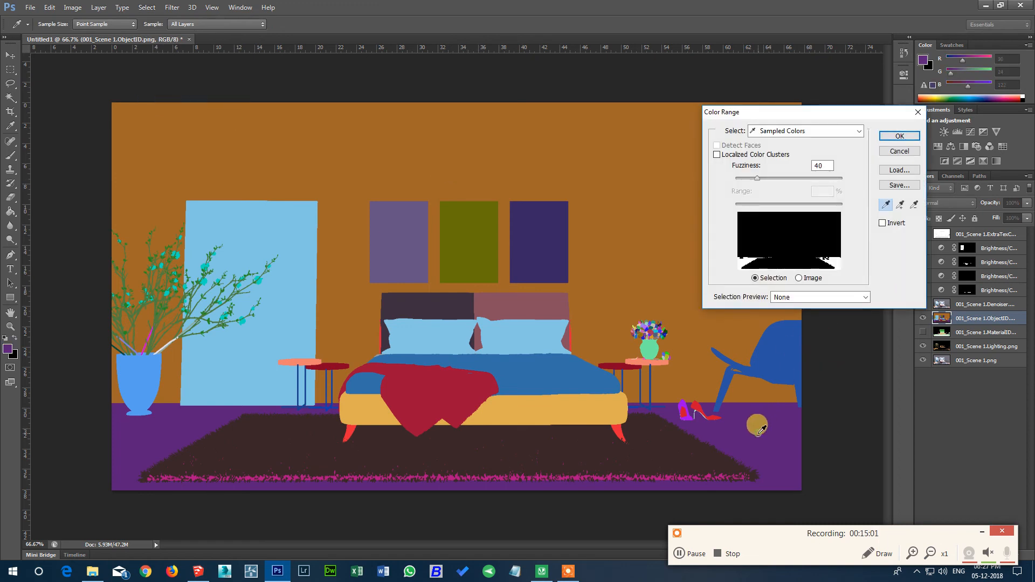
click(900, 135)
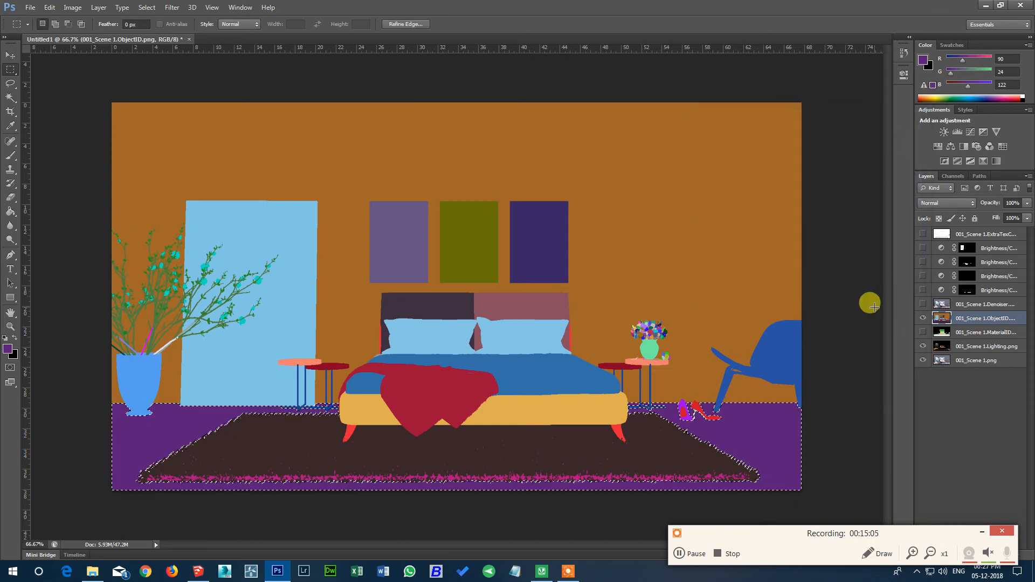
click(981, 305)
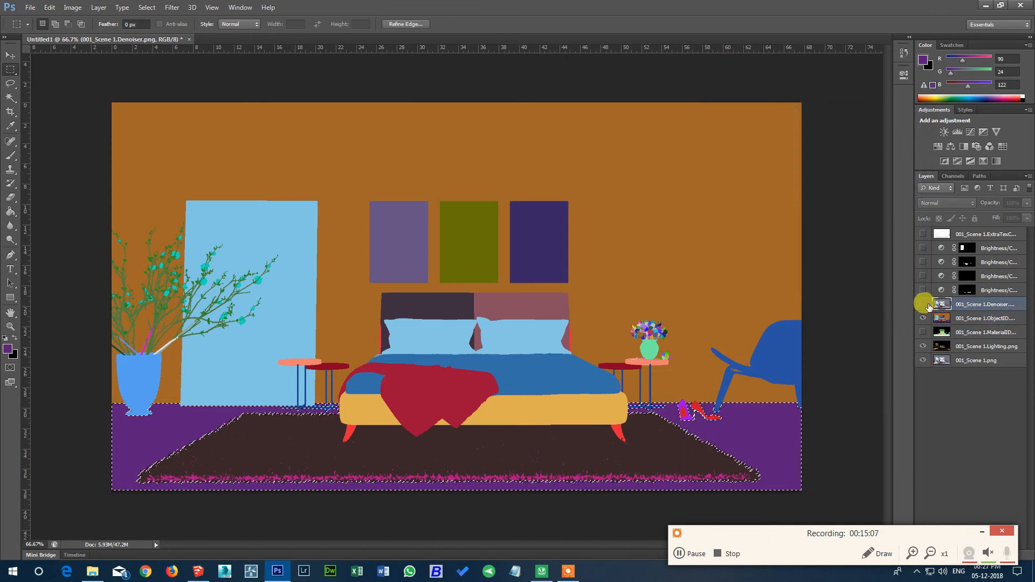
Show the Denoiser layer and add a Brightness/Contrast adjustment above it, masked to the floor selection, with brightness -25 and contrast 31
click(922, 305)
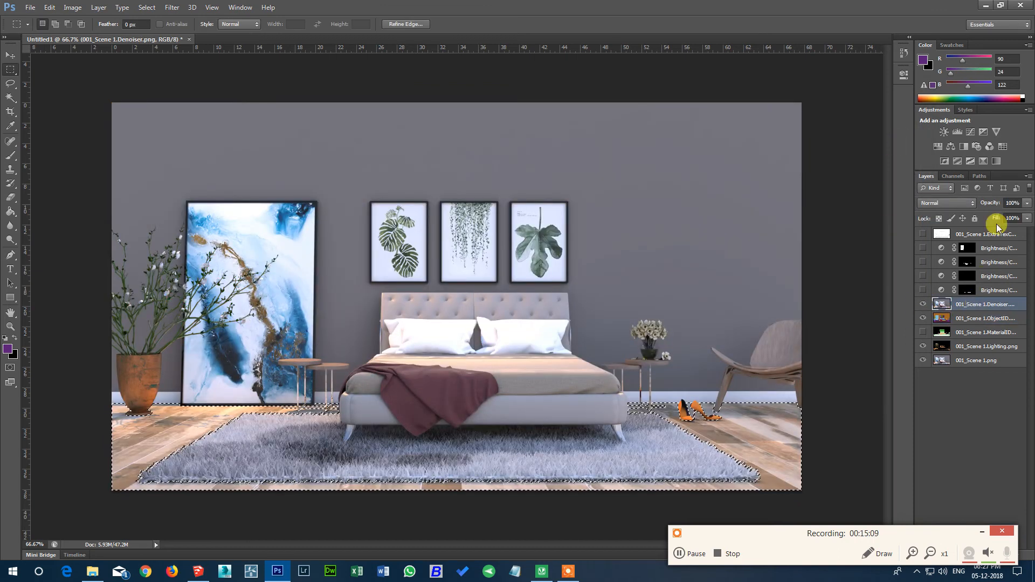
click(944, 132)
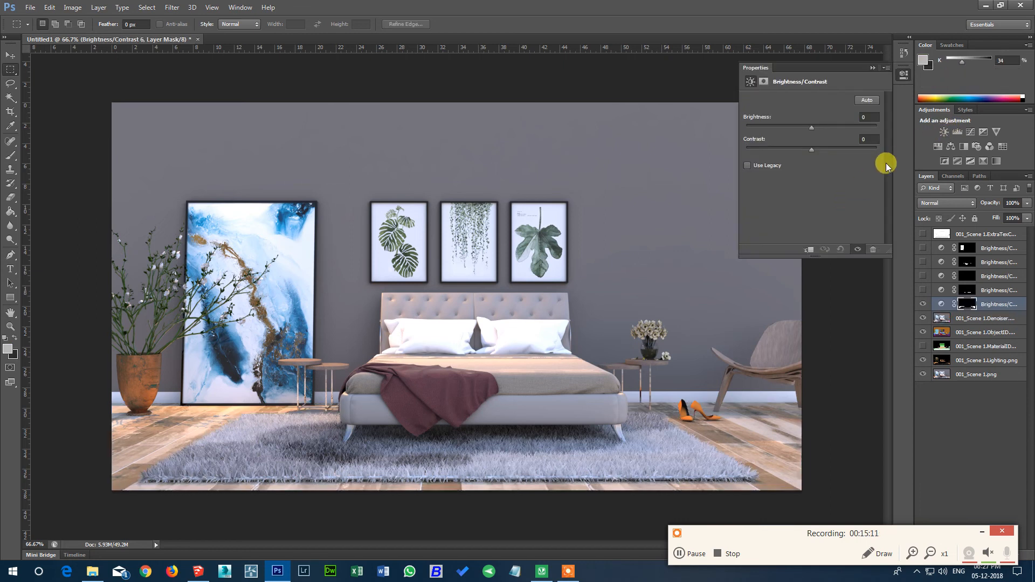
drag(813, 132, 790, 132)
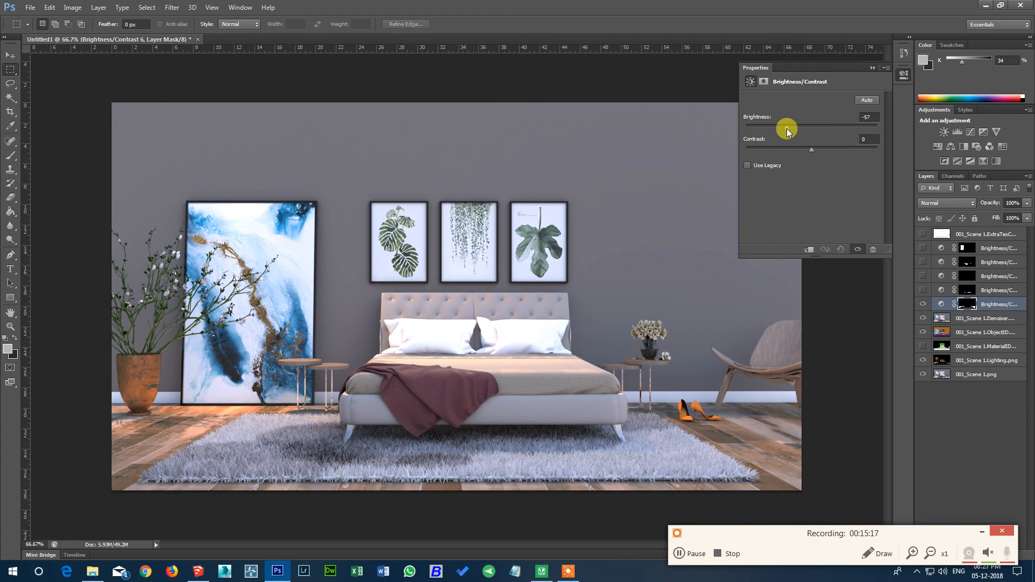
drag(812, 150, 830, 153)
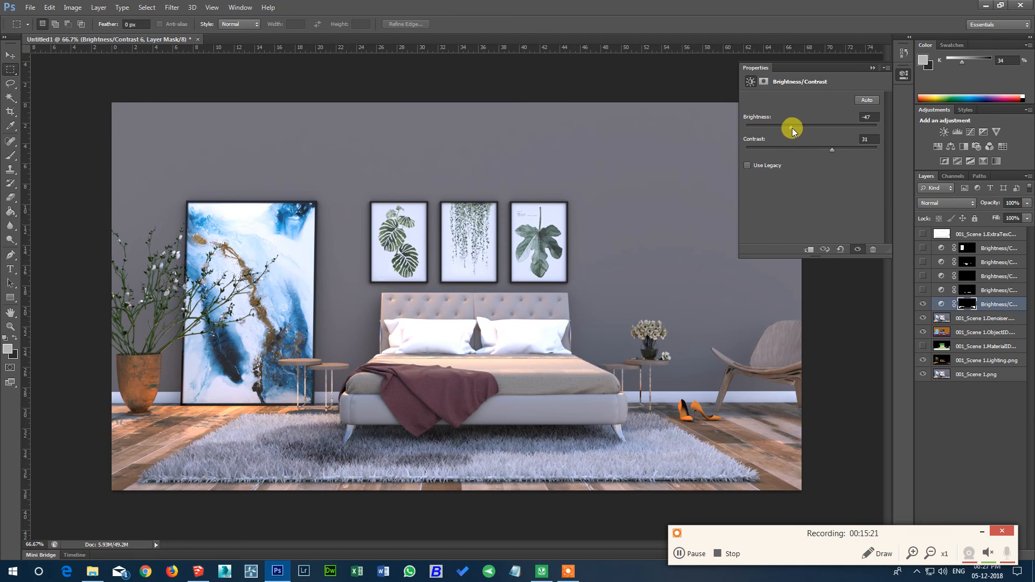
drag(793, 131, 800, 134)
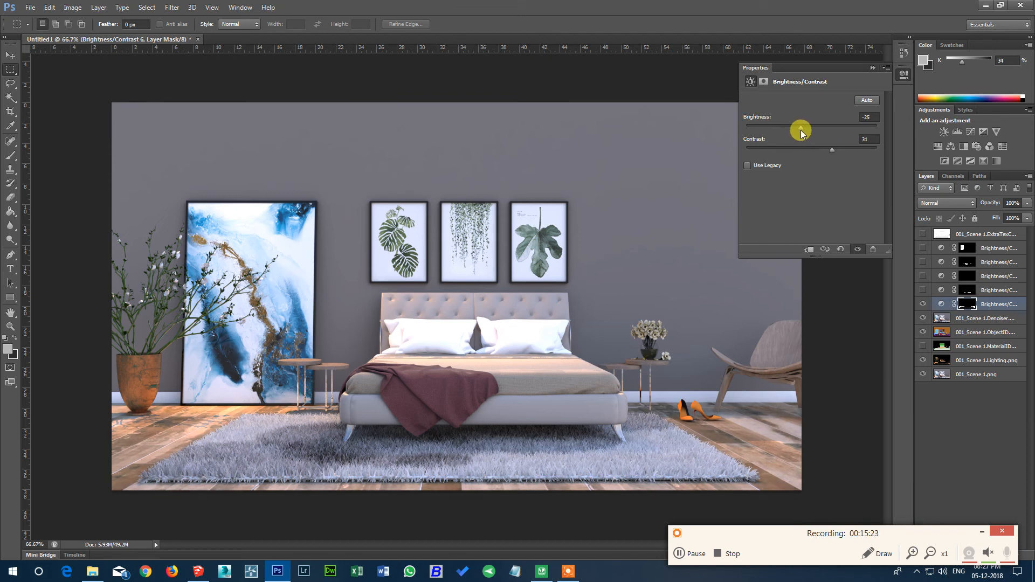
click(876, 67)
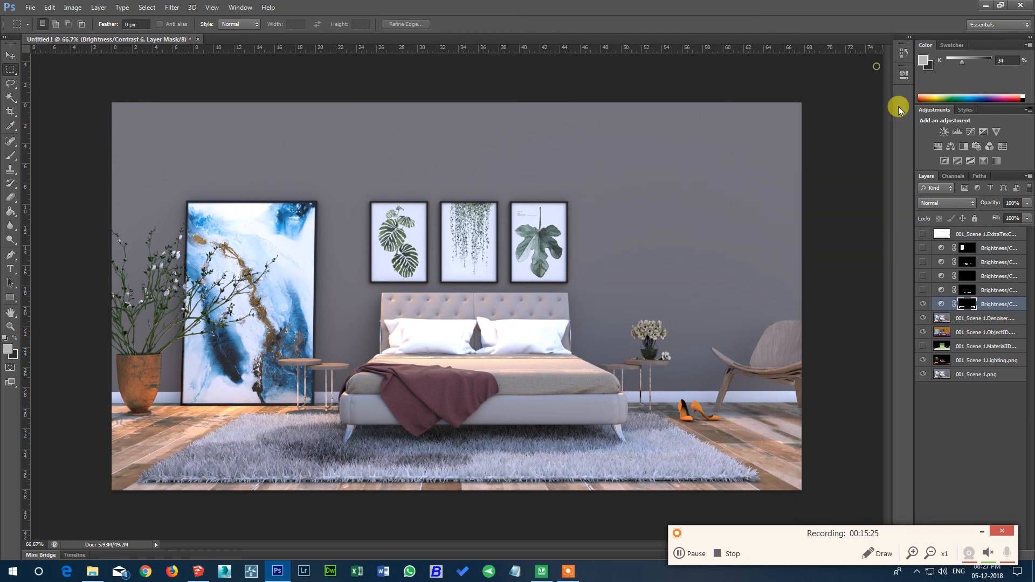
Show the four other Brightness/Contrast adjustment layers and the MaterialID layer
click(921, 290)
click(922, 276)
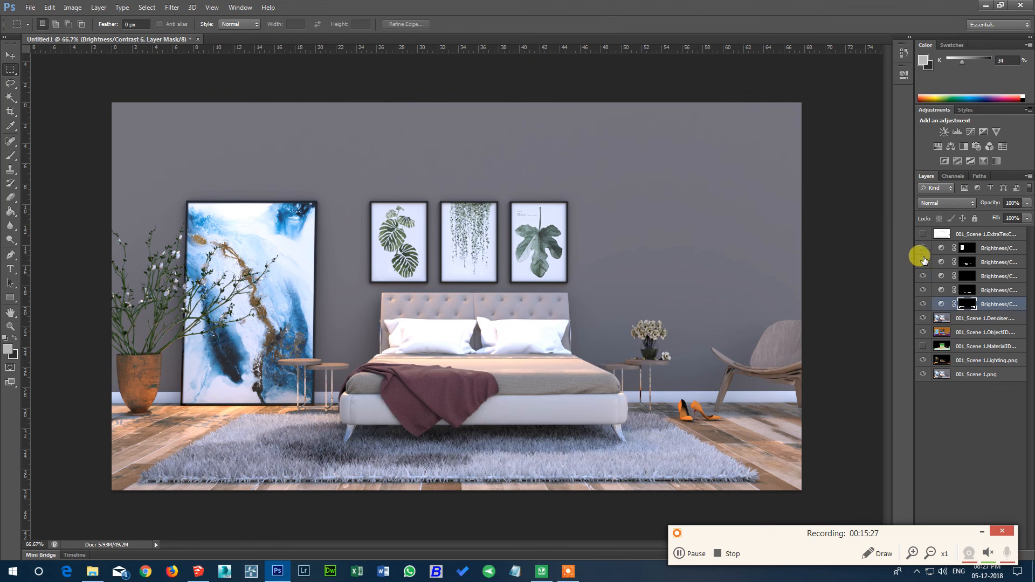
click(923, 262)
click(922, 248)
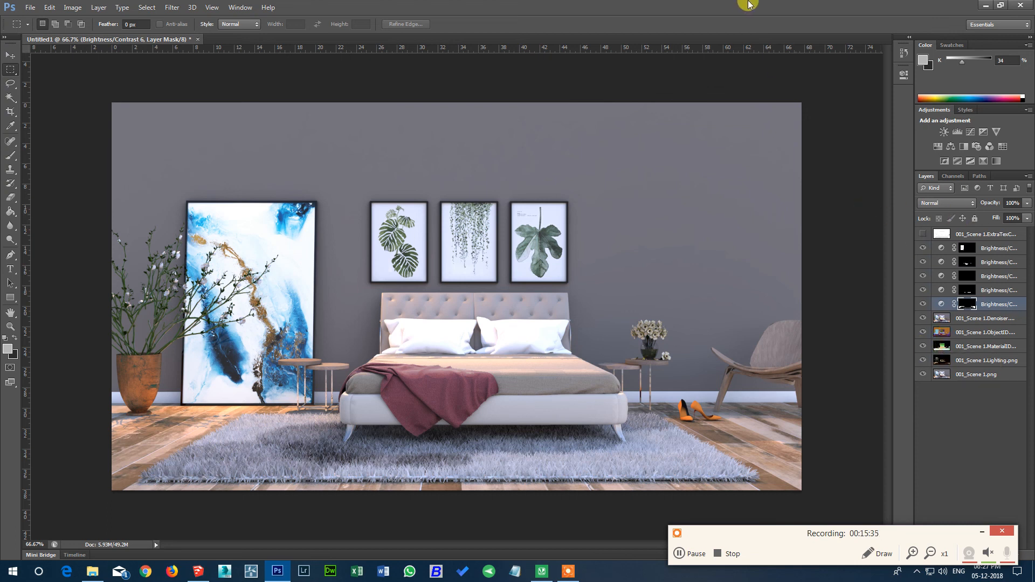
click(982, 532)
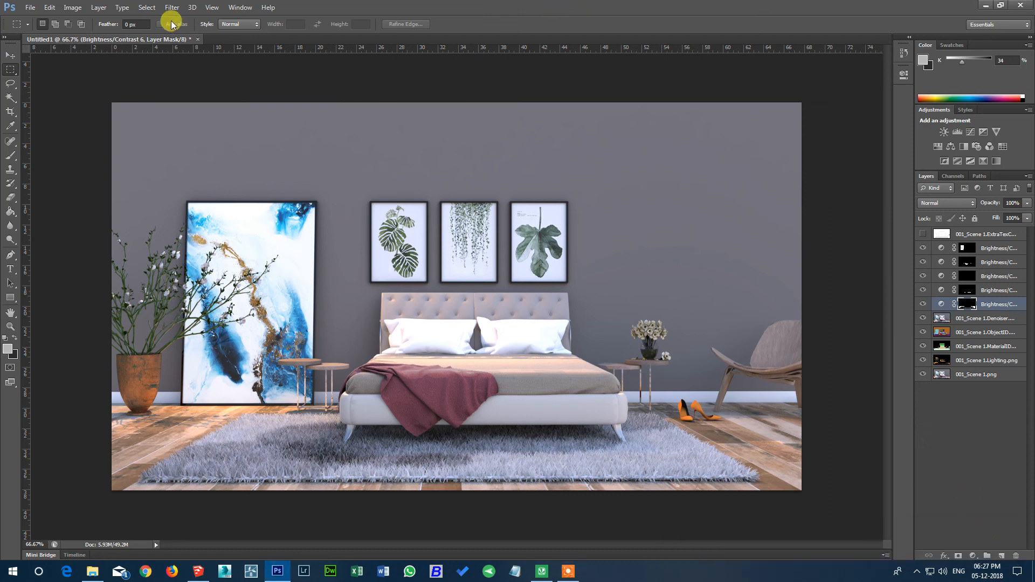
Save the composite as a JPEG named PS 001 in the RENDERS folder at quality 12 with progressive format
click(30, 8)
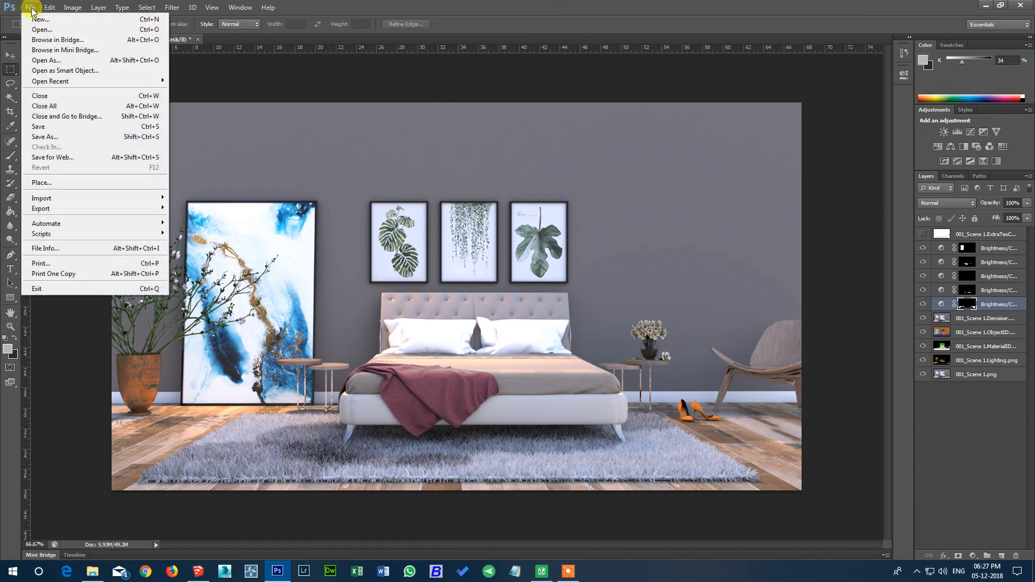
click(46, 138)
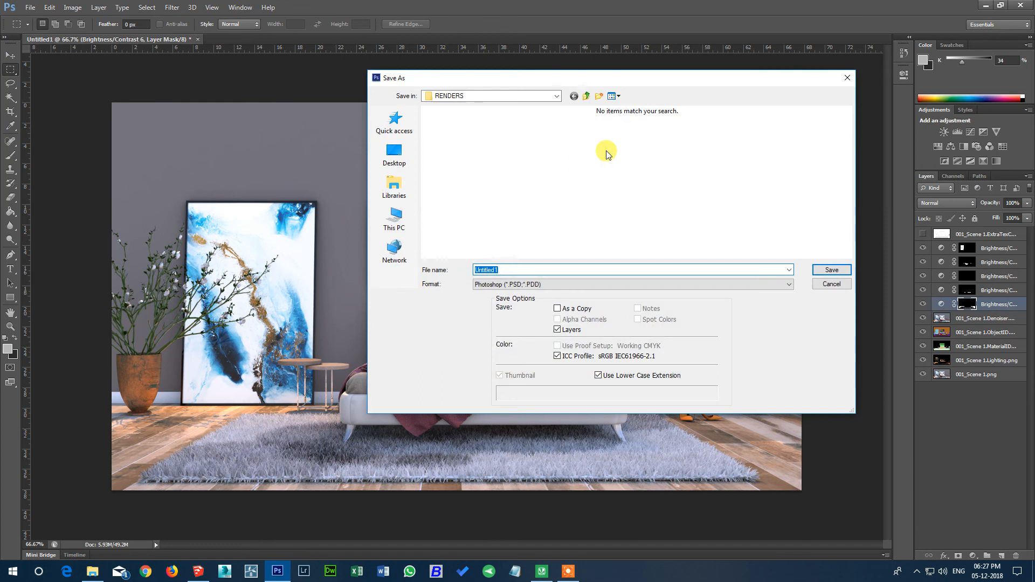
click(539, 285)
click(519, 356)
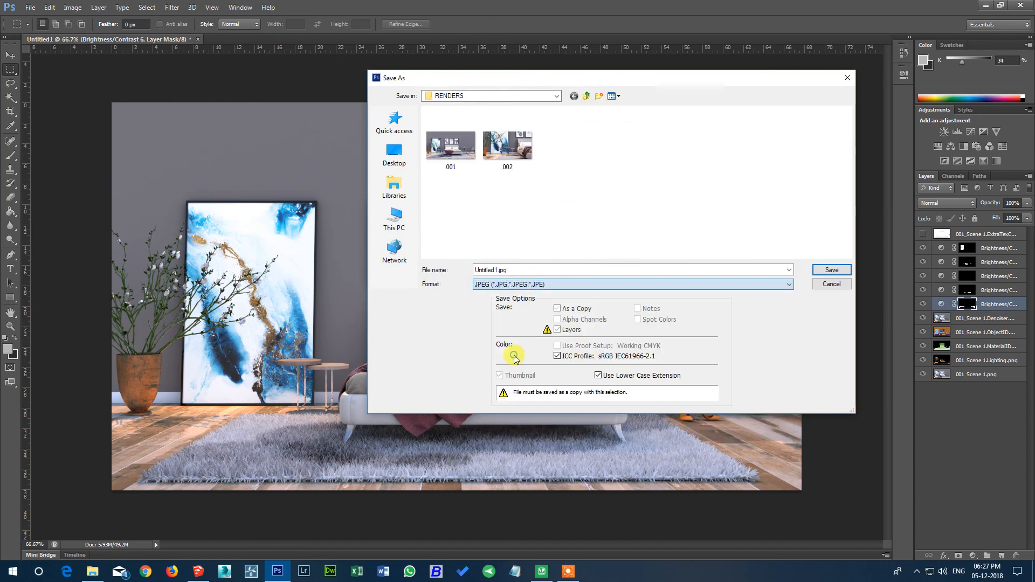
click(528, 269)
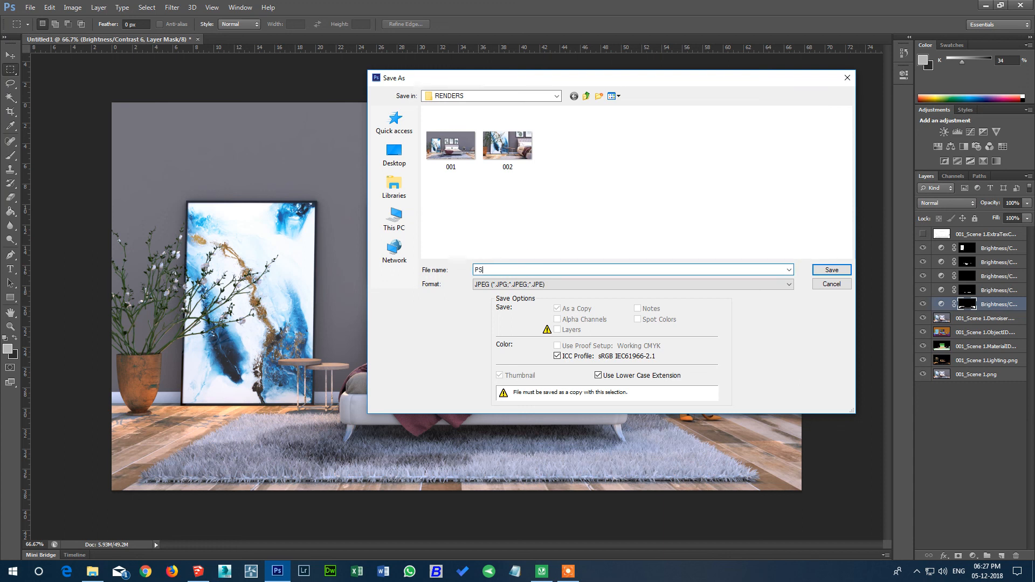
text(PS 001)
click(822, 270)
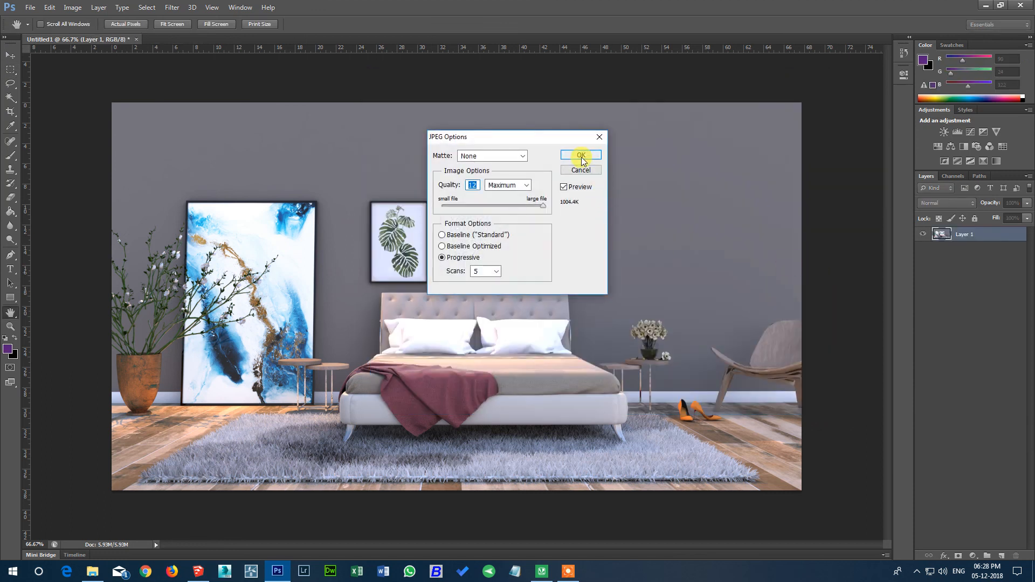
click(581, 156)
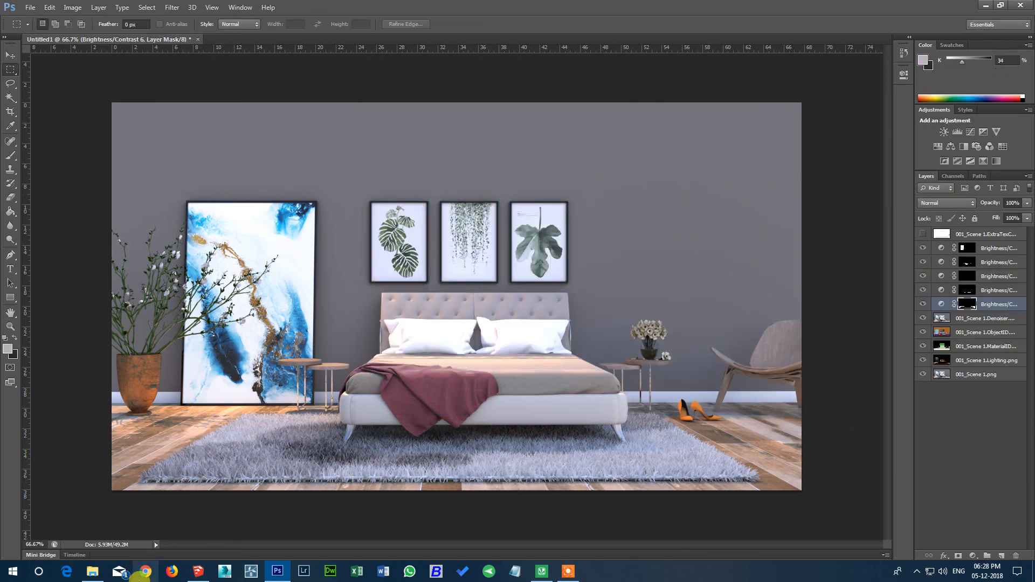
Switch to the RENDERS folder in File Explorer, open PS 001.jpg in Photos and dock it to the left half of the screen
click(99, 576)
click(489, 279)
double_click(489, 277)
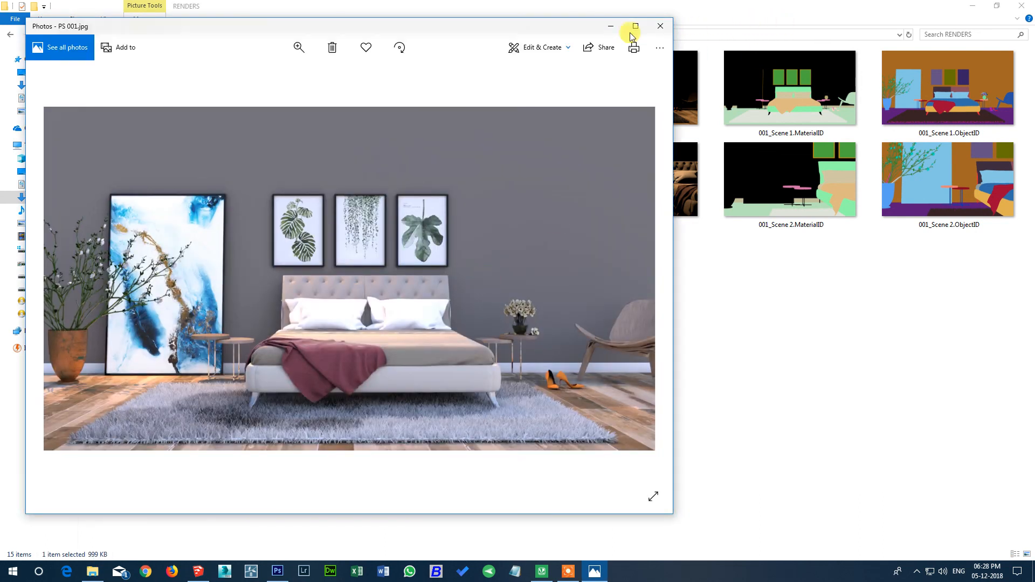
drag(547, 36, 2, 105)
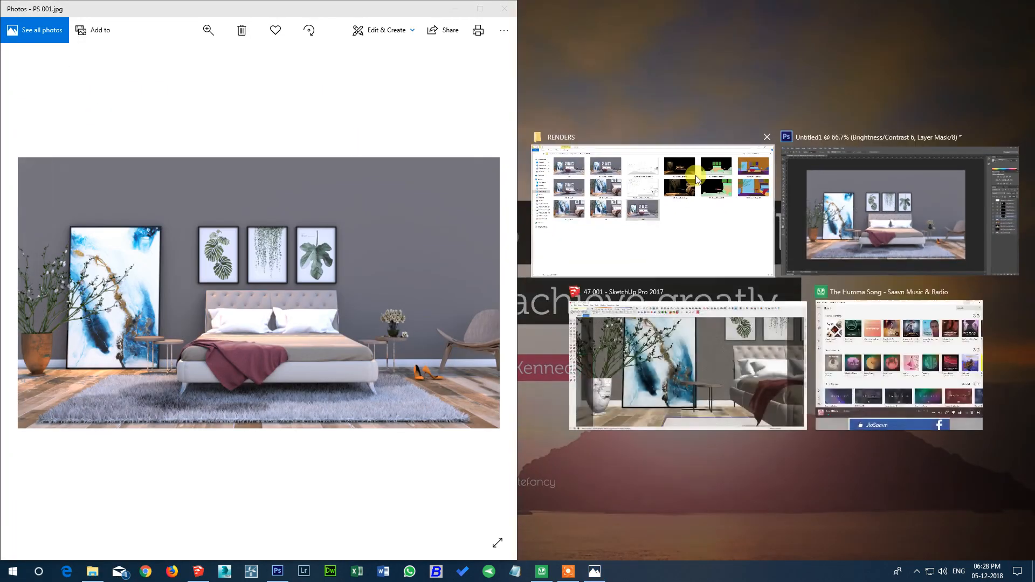
Open 001_Scene 1.Denoiser.png from the RENDERS folder and place it beside PS 001.jpg to compare the two renders
click(713, 206)
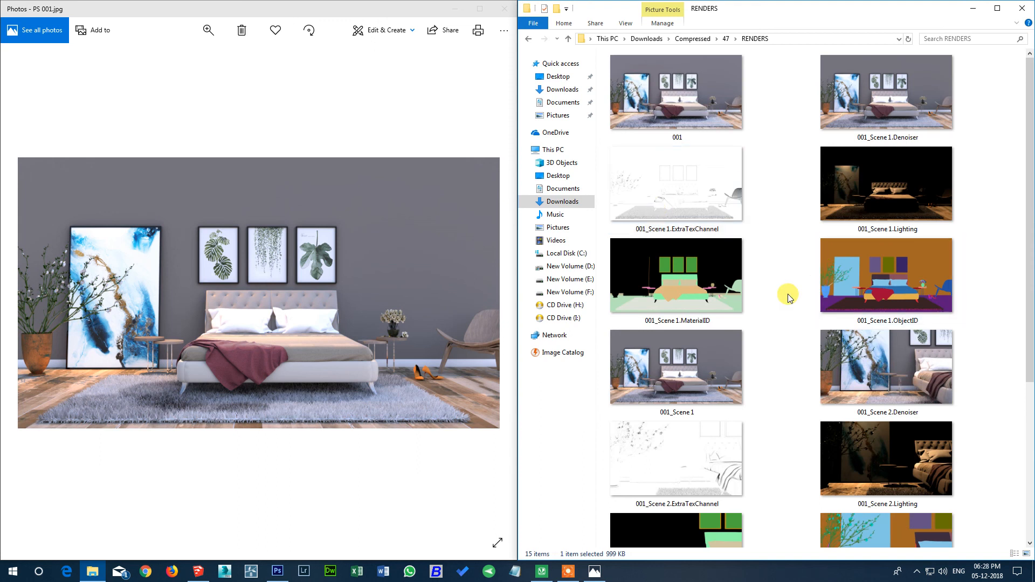
click(680, 110)
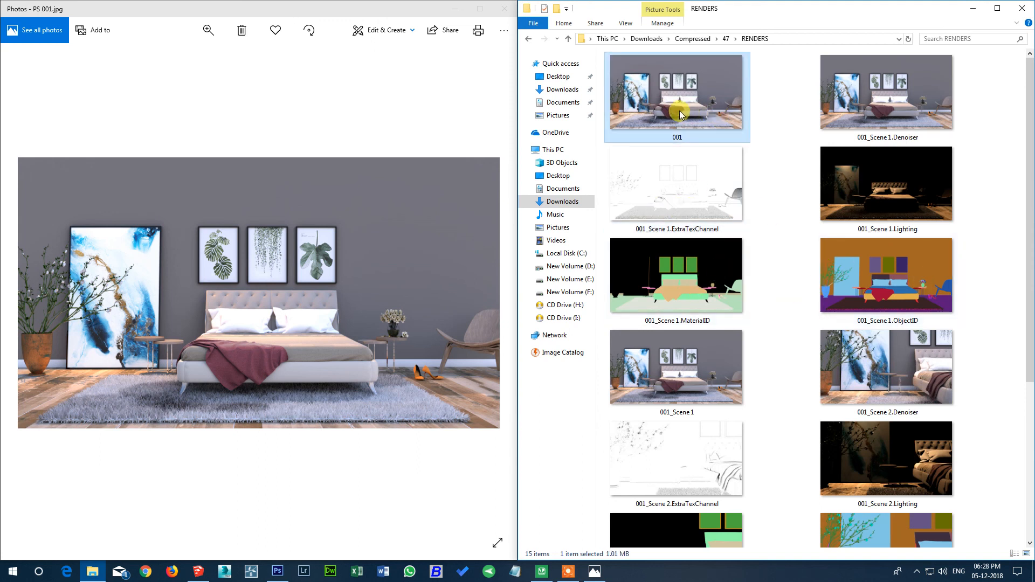
double_click(863, 96)
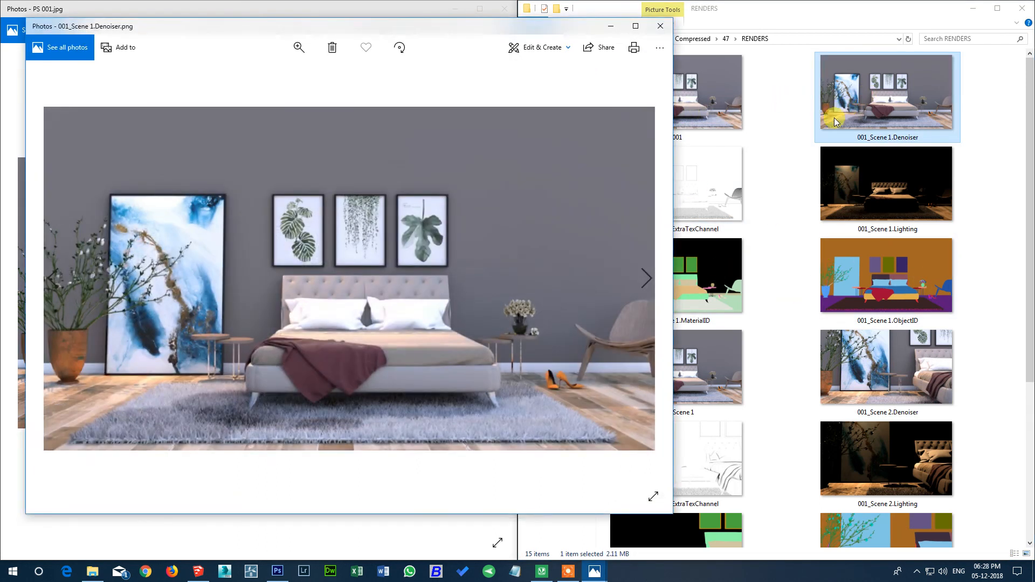
key(super+Right)
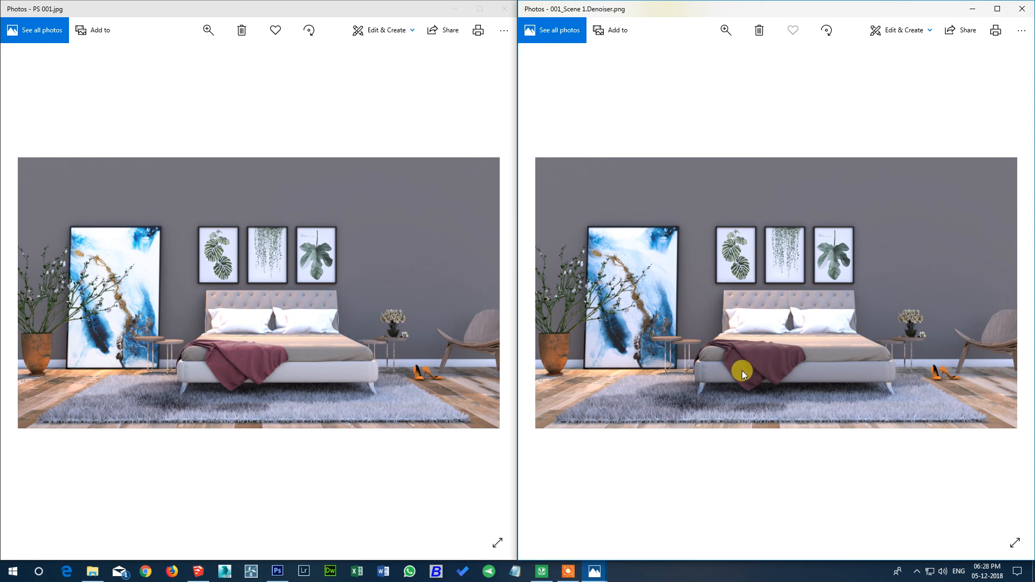
Close both image previews and the RENDERS folder window, and quit Photoshop
click(1024, 9)
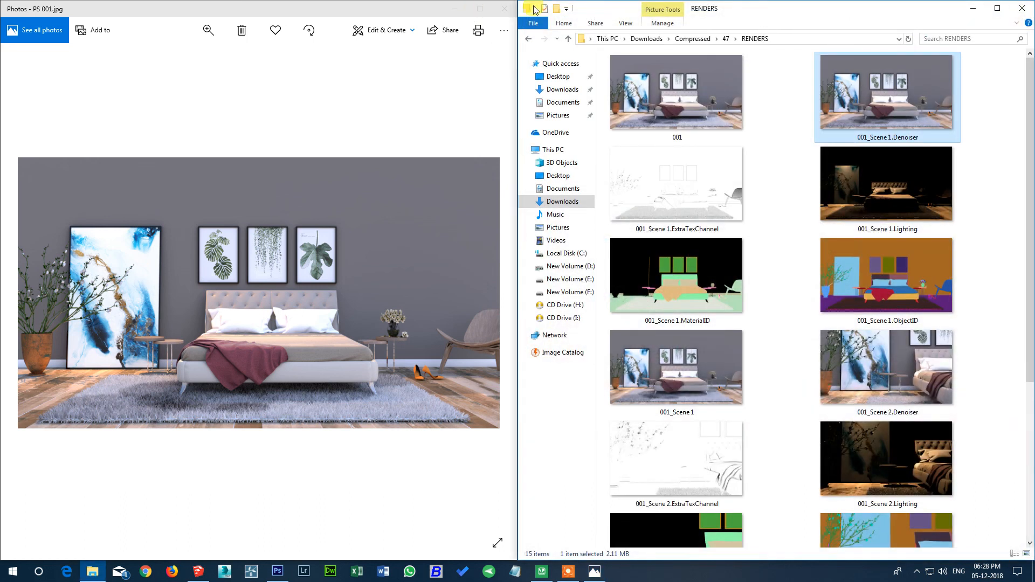
click(504, 9)
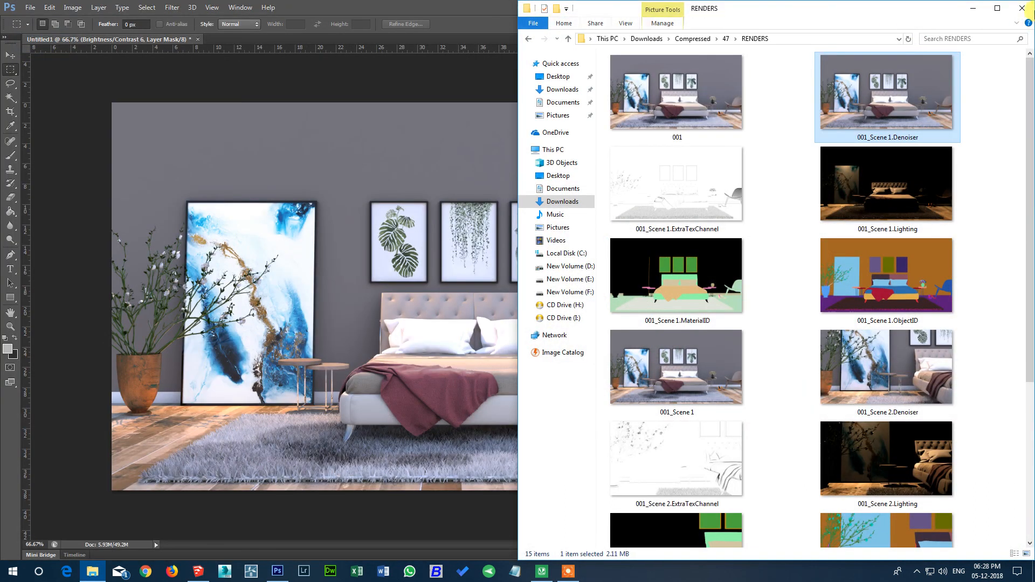
click(1022, 8)
click(1020, 6)
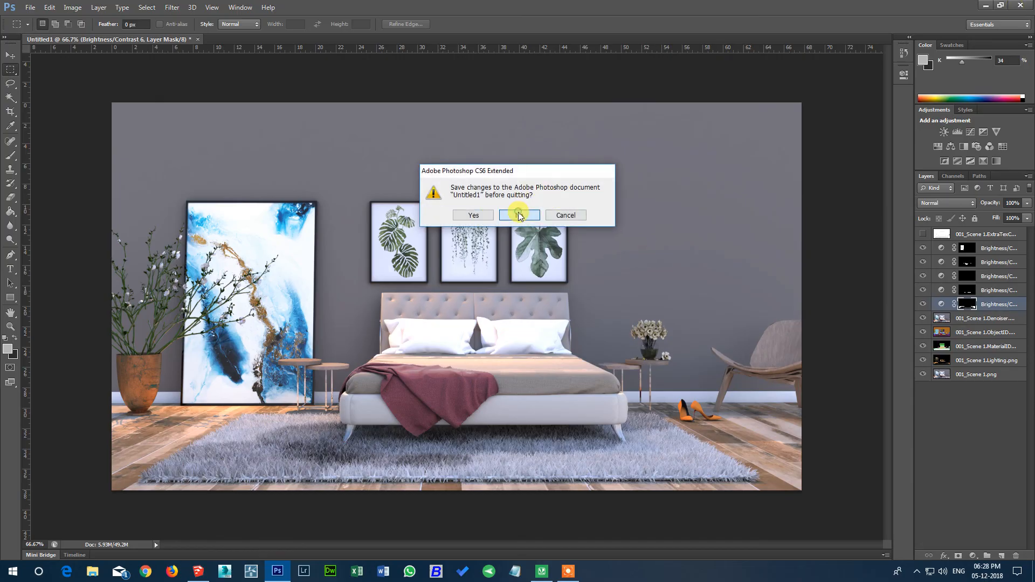